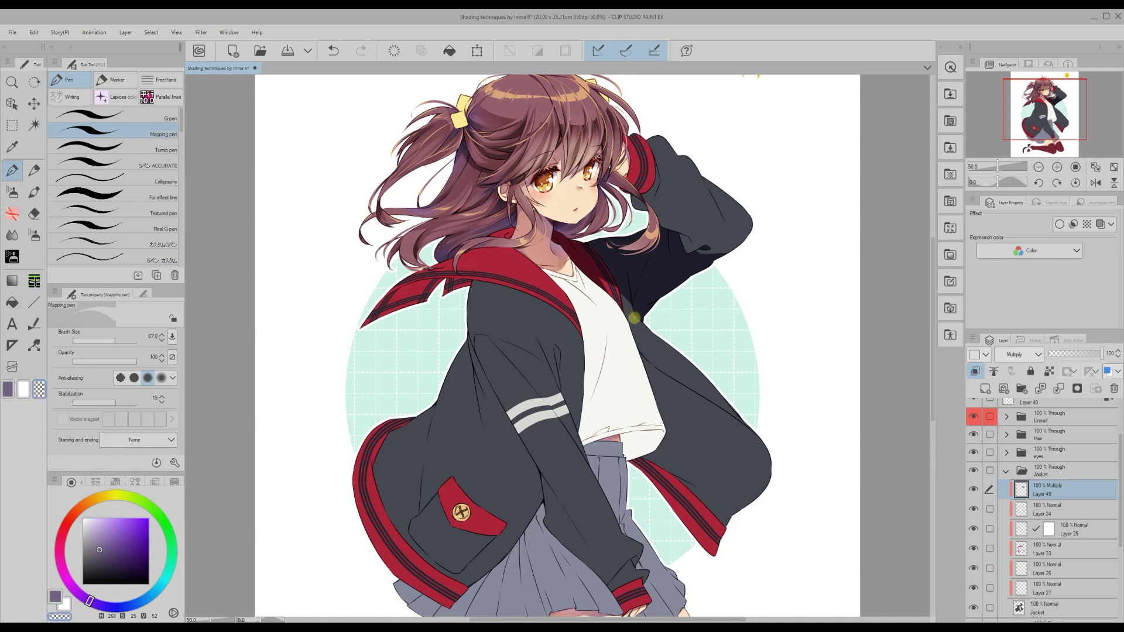
Fill the shadow on the jacket's open front flap, covering its dark lining and the red striped hem
key("g")
left_click(673, 409)
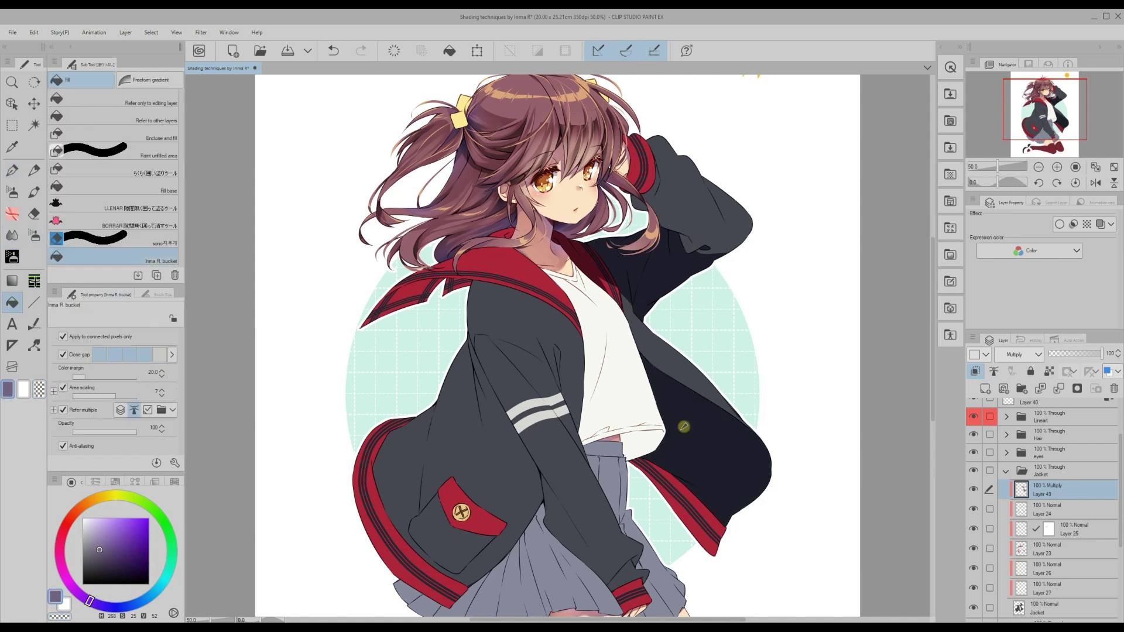
left_click(677, 478)
key("p")
scroll(843, 331, "down", 3)
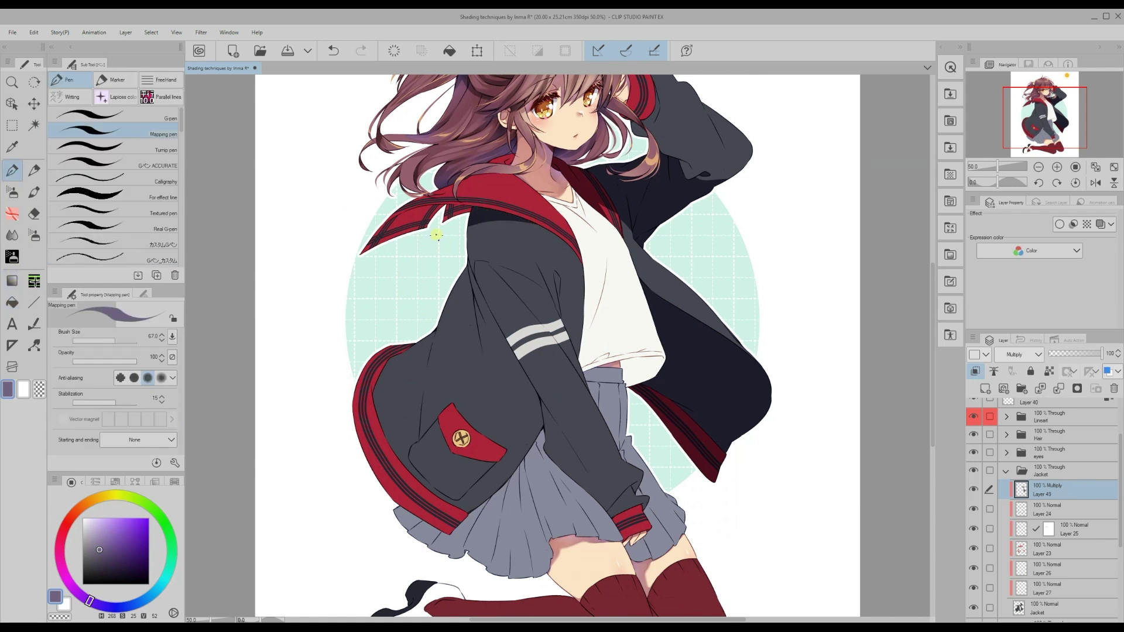
Fill the undersides of the wind-blown sailor collar with the shadow color
key("g")
left_click(410, 222)
left_click(456, 207)
key("p")
key("c")
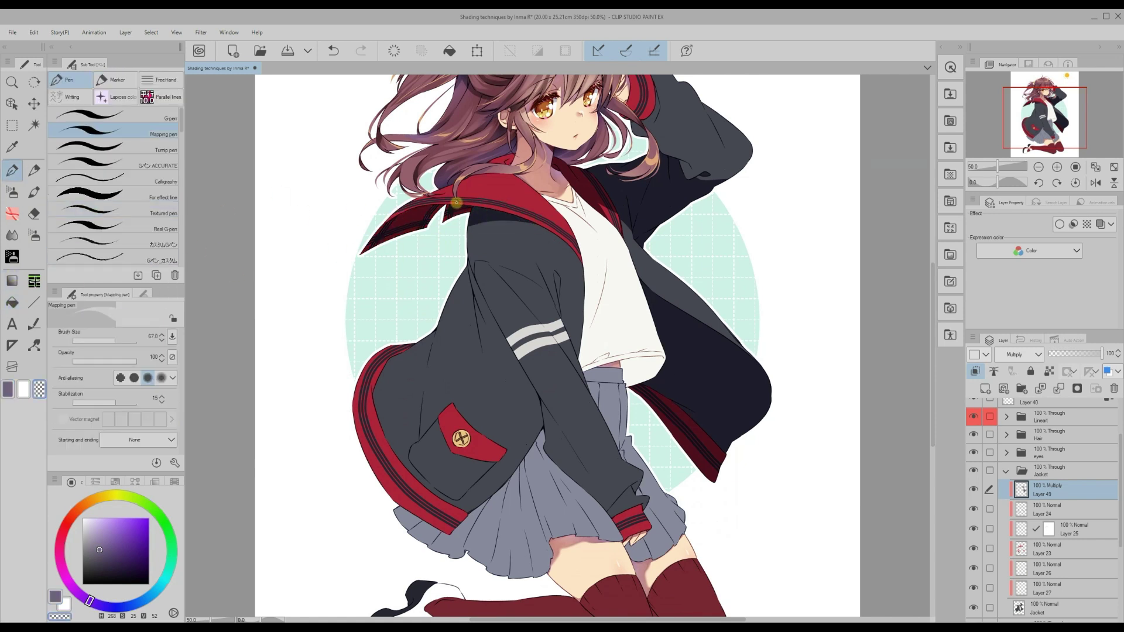
key("c")
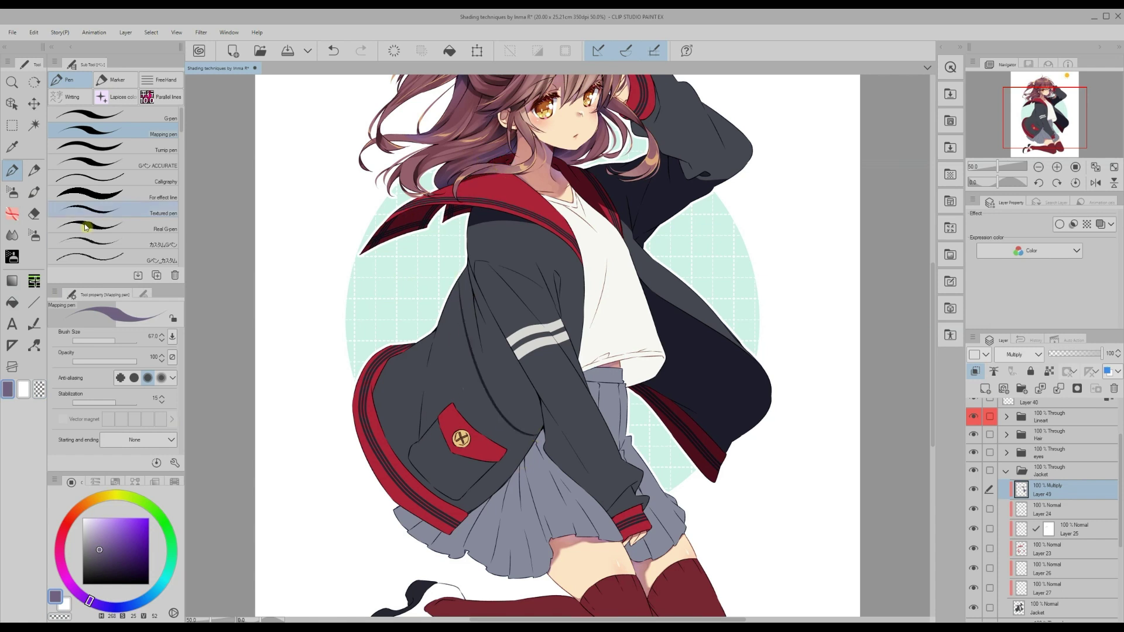
Block in the shadows on the jacket's chest beside the shirt and on the side panel under the lowered sleeve
key("g")
left_click(13, 174)
left_click(12, 302)
left_click(577, 333)
left_click(13, 171)
scroll(427, 305, "down", 2)
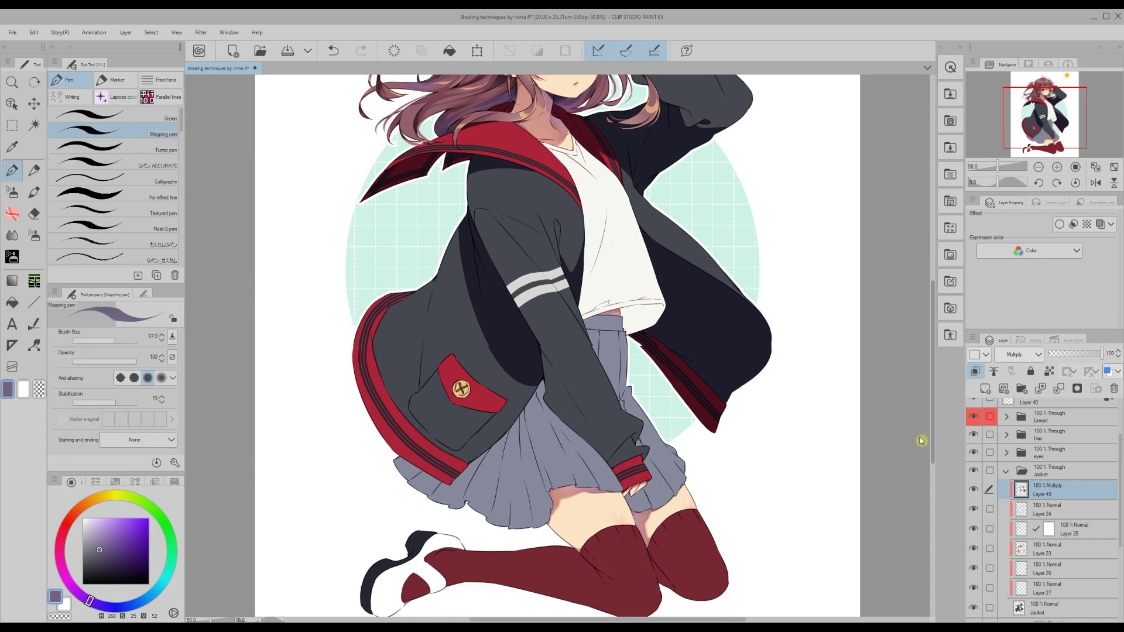
Outline and fill the large shadow on the jacket's billowing back panel, next to the red hem
left_click_drag(414, 385, 374, 309)
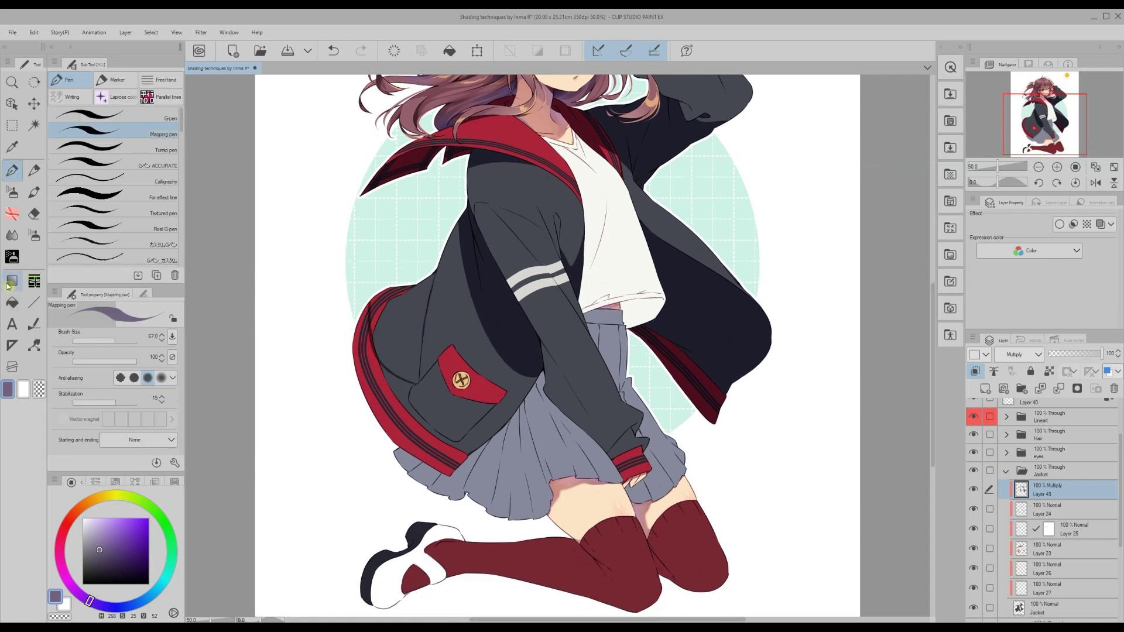
left_click(11, 301)
left_click(400, 333)
left_click(13, 171)
scroll(929, 430, "up", 4)
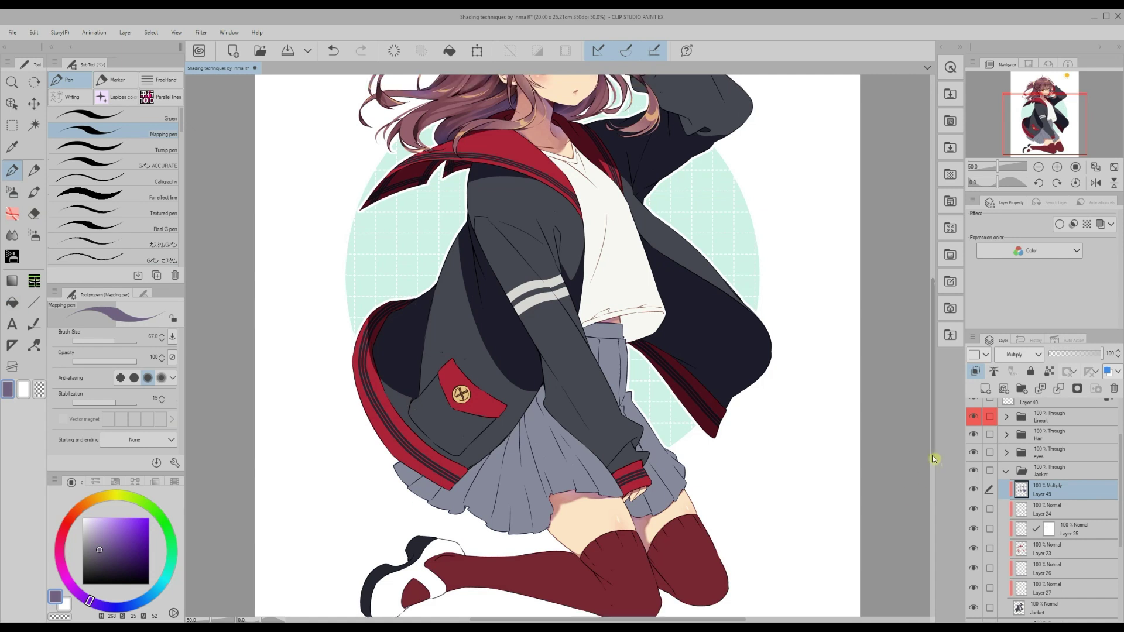
Draw and fill the tapered fold shadows along the armpit creases of the lowered sleeve
scroll(918, 474, "up", 5)
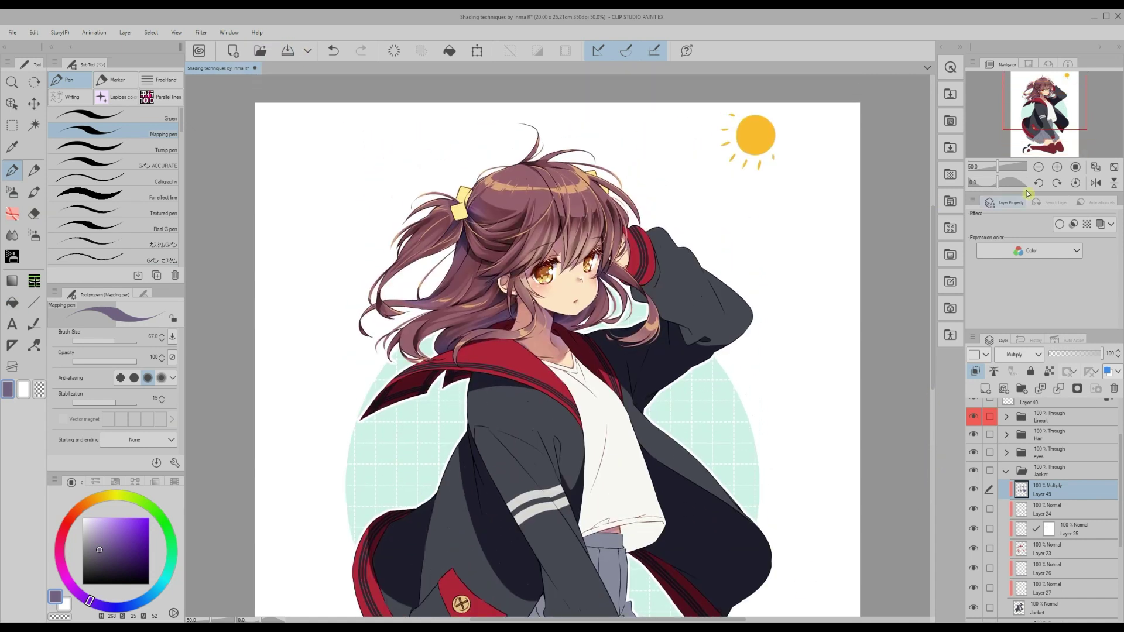
left_click(1056, 167)
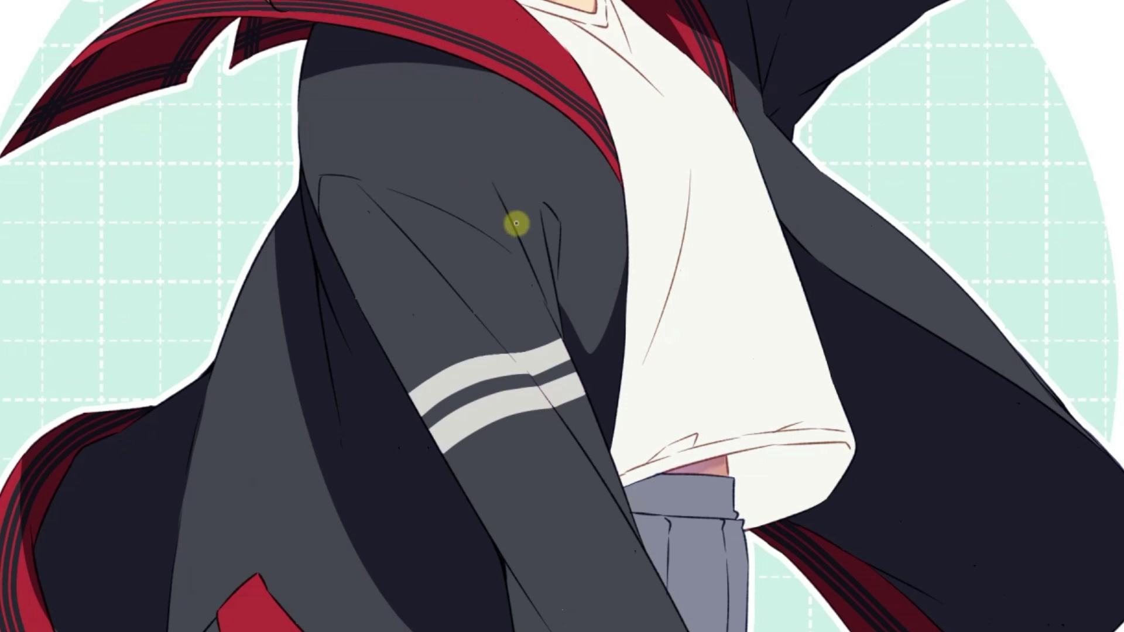
mouse_move(518, 236)
left_mouse_down()
mouse_move(482, 163)
mouse_move(520, 236)
mouse_move(494, 179)
mouse_move(512, 220)
left_mouse_up()
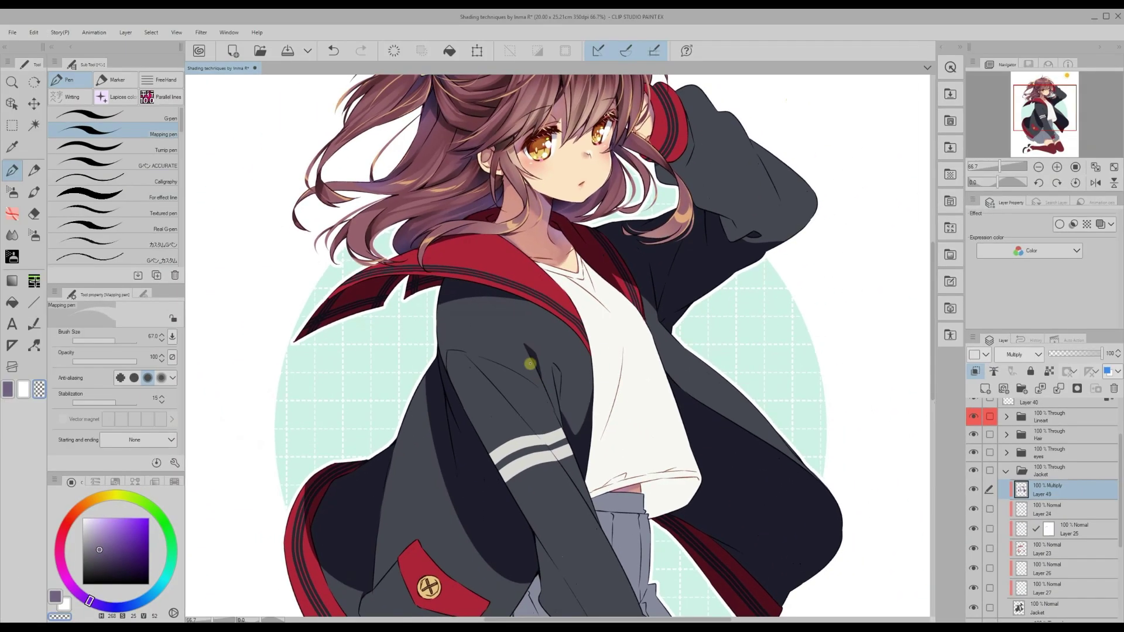
key("c")
key("g")
left_click(557, 377)
Draw and fill a fold shadow on the outer upper part of the lowered sleeve, above the white stripes
key("p")
left_click_drag(498, 390, 478, 358)
key("g")
key("p")
Fill the underside shadow of the raised sleeve and add small fold shadows around its elbow and cuff
left_click(12, 302)
left_click(729, 227)
left_click(13, 170)
left_click_drag(768, 174, 773, 182)
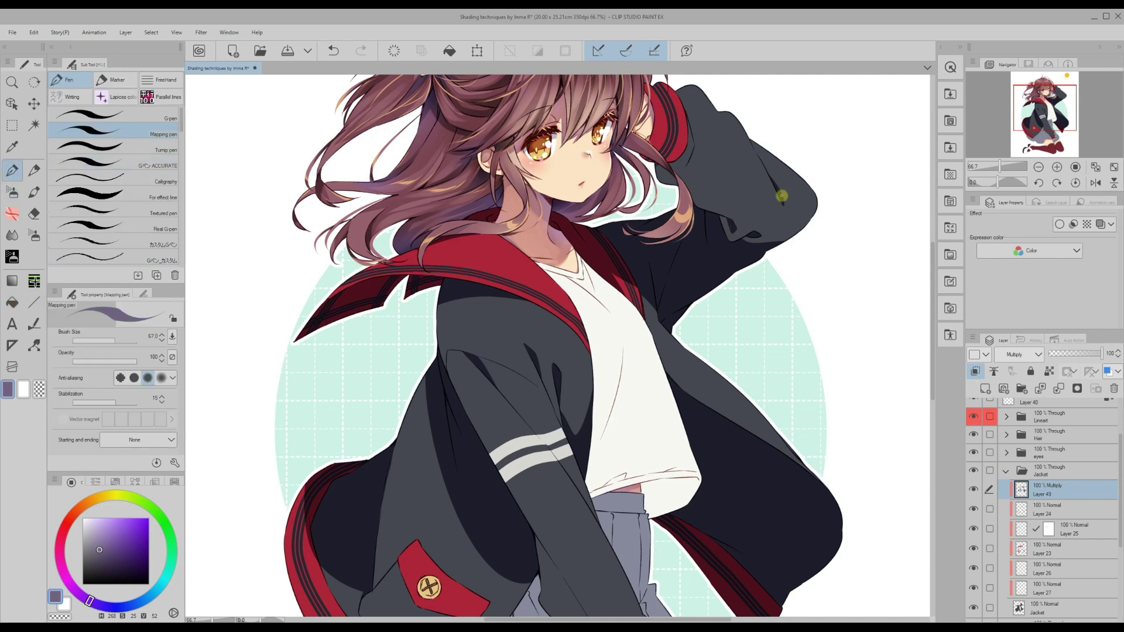
scroll(684, 145, "up", 3)
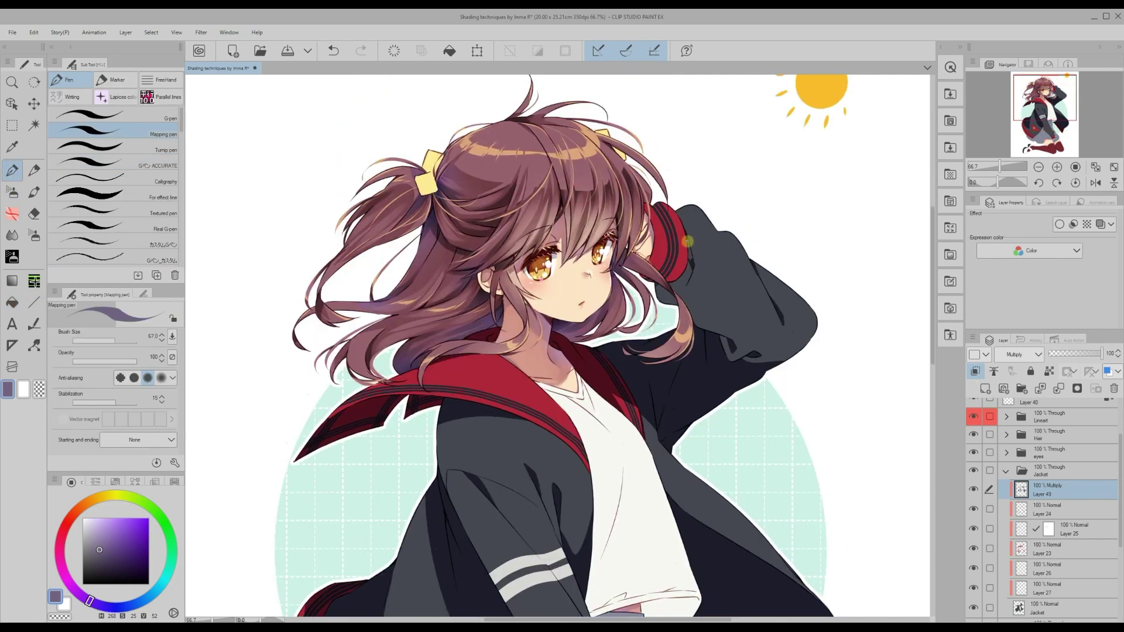
scroll(683, 286, "down", 1)
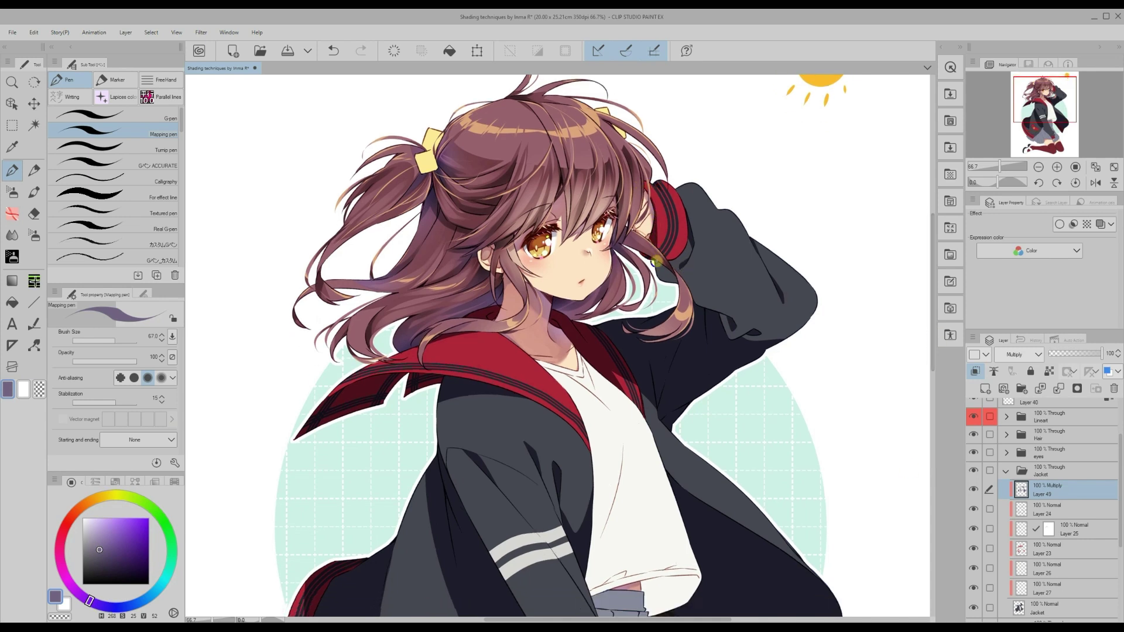
scroll(719, 143, "down", 3)
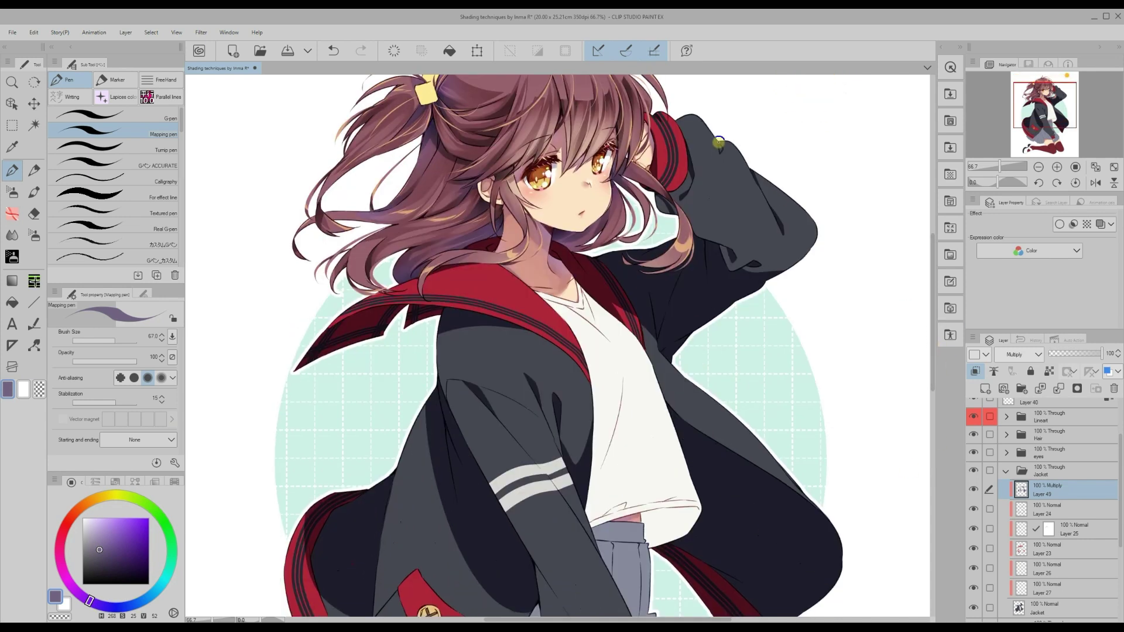
Draw and fill fold shadows along the lowered forearm sleeve, around the wrist and on its red cuff
scroll(591, 357, "down", 9)
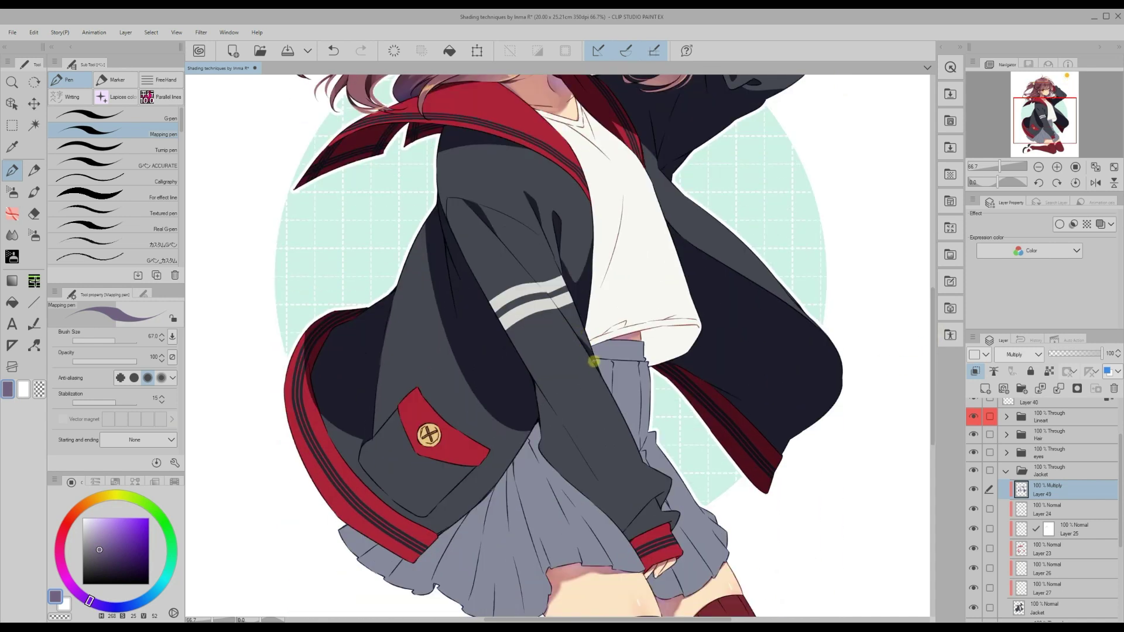
key("g")
key("p")
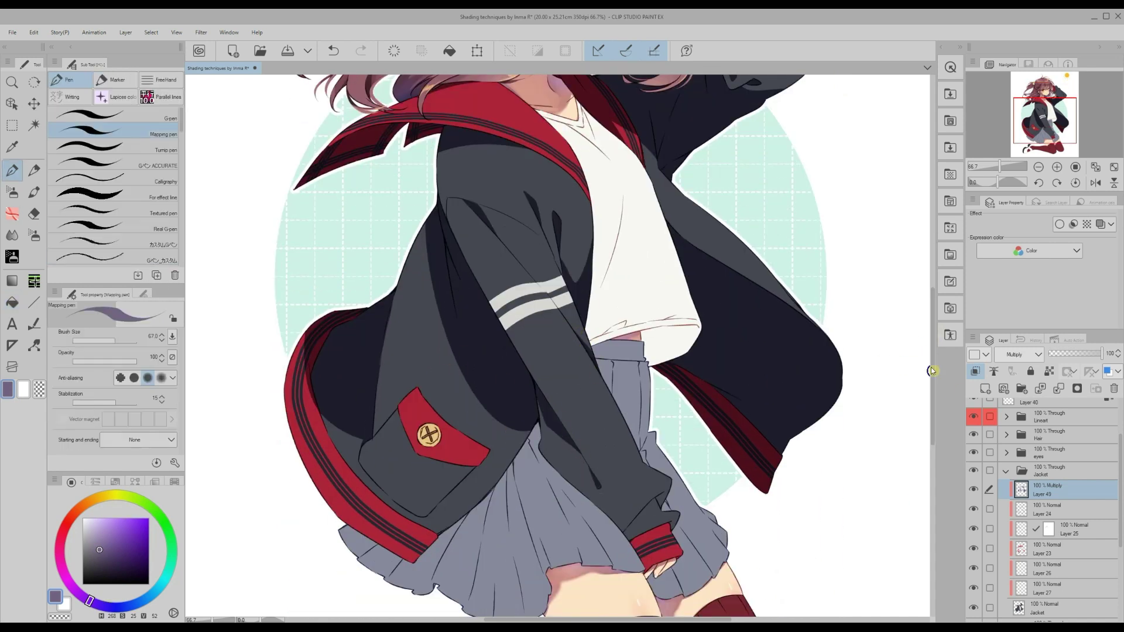
scroll(931, 370, "down", 5)
key("g")
key("p")
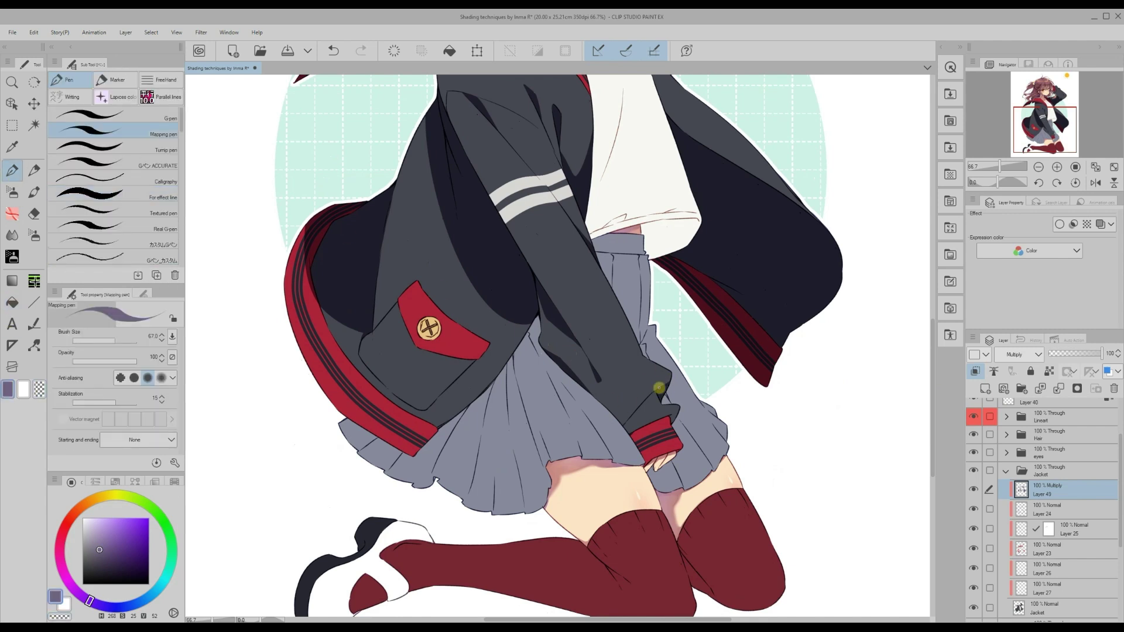
key("g")
key("p")
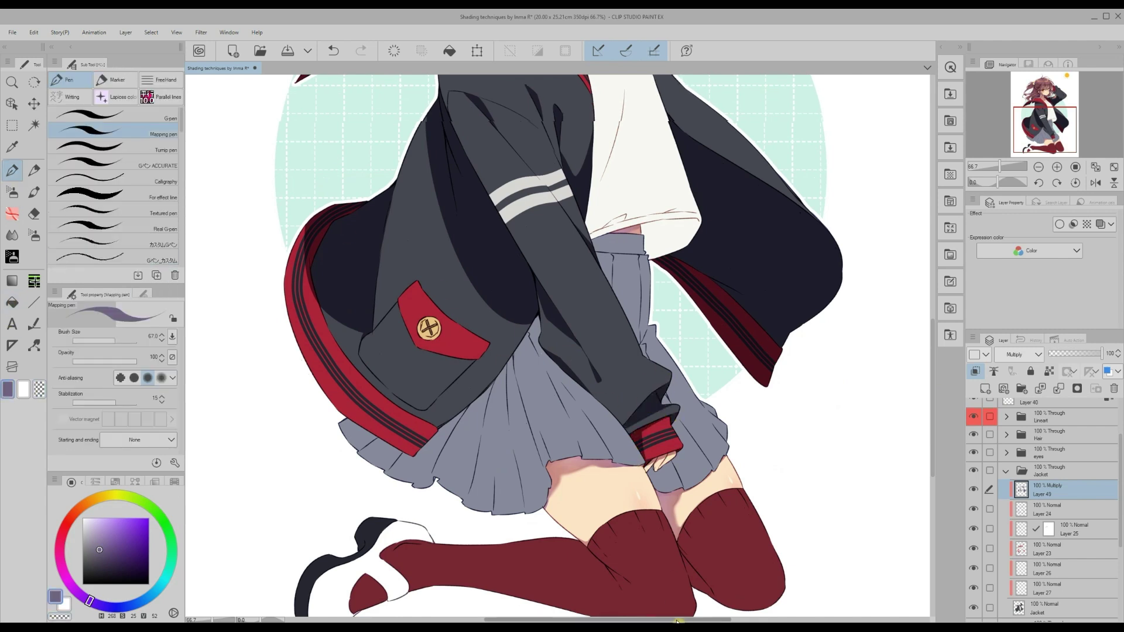
Add shadows around the jacket pocket's edges and the corners of its red flap
left_click_drag(676, 620, 624, 620)
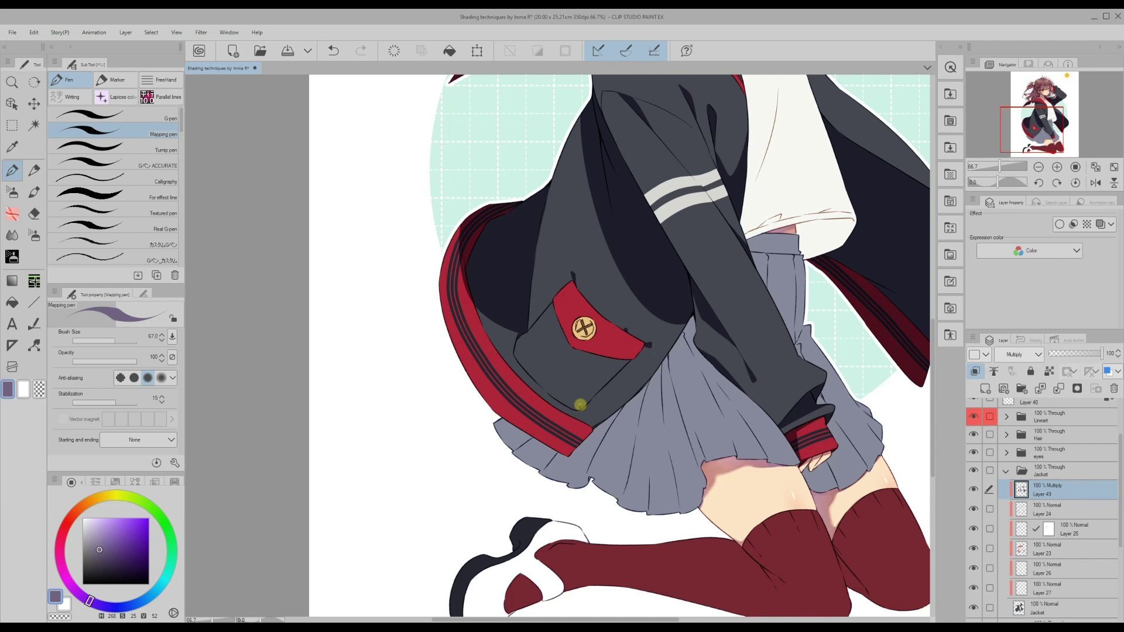
key("g")
key("p")
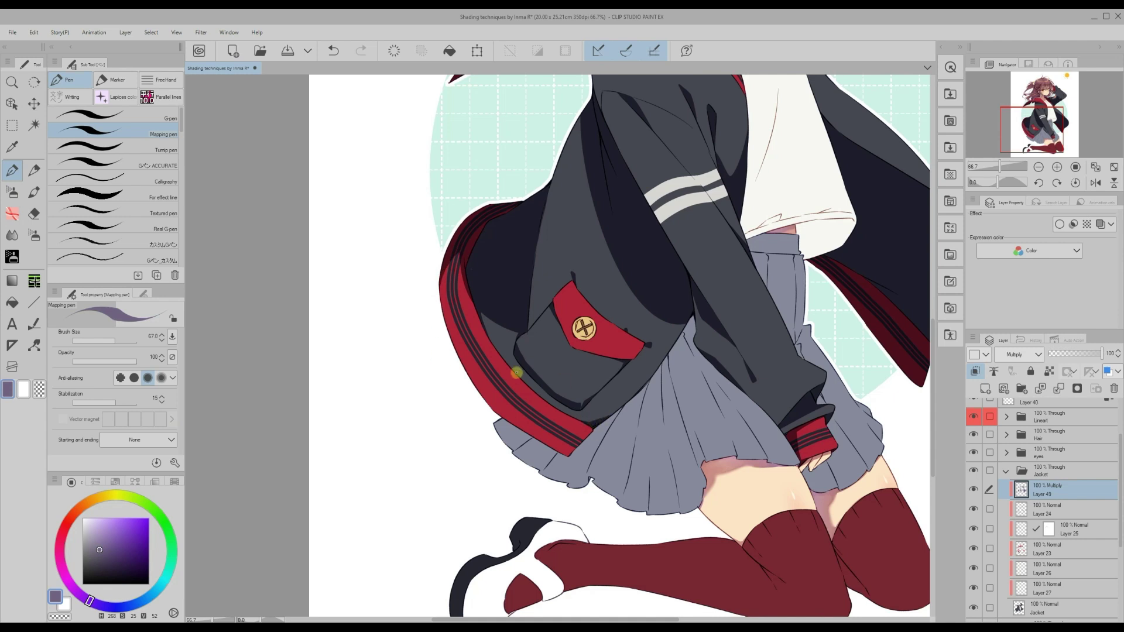
Examine the flat shadows over the whole jacket, from collar and raised sleeve down to the hem
scroll(591, 262, "up", 5)
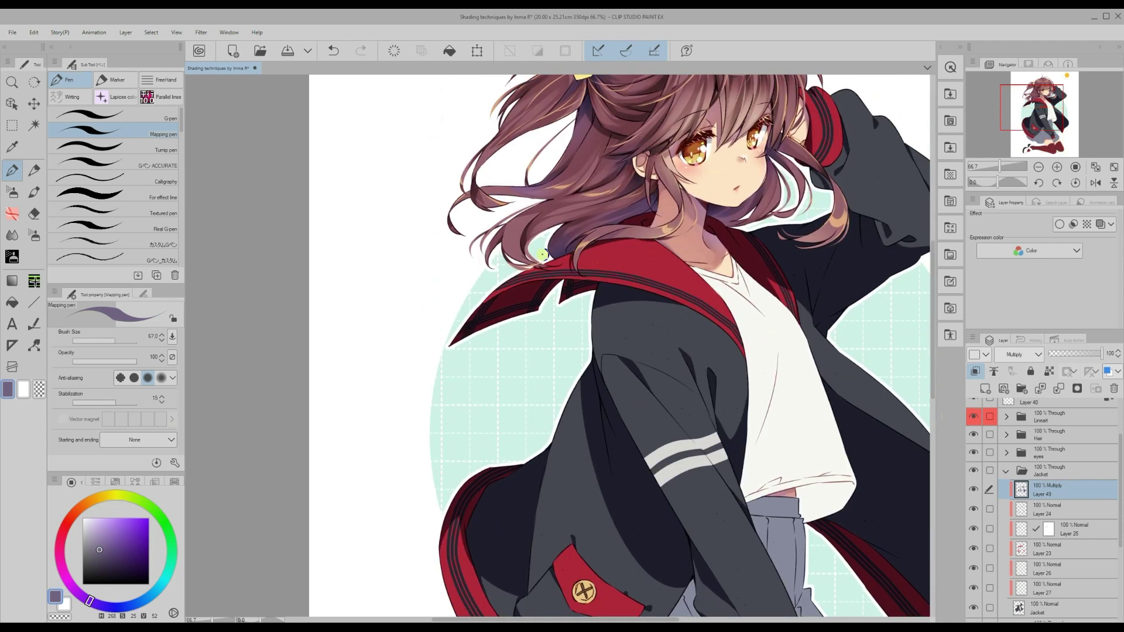
left_click_drag(580, 620, 598, 619)
left_click(1038, 167)
left_click_drag(933, 264, 935, 286)
left_click_drag(932, 396, 934, 418)
left_click(1056, 167)
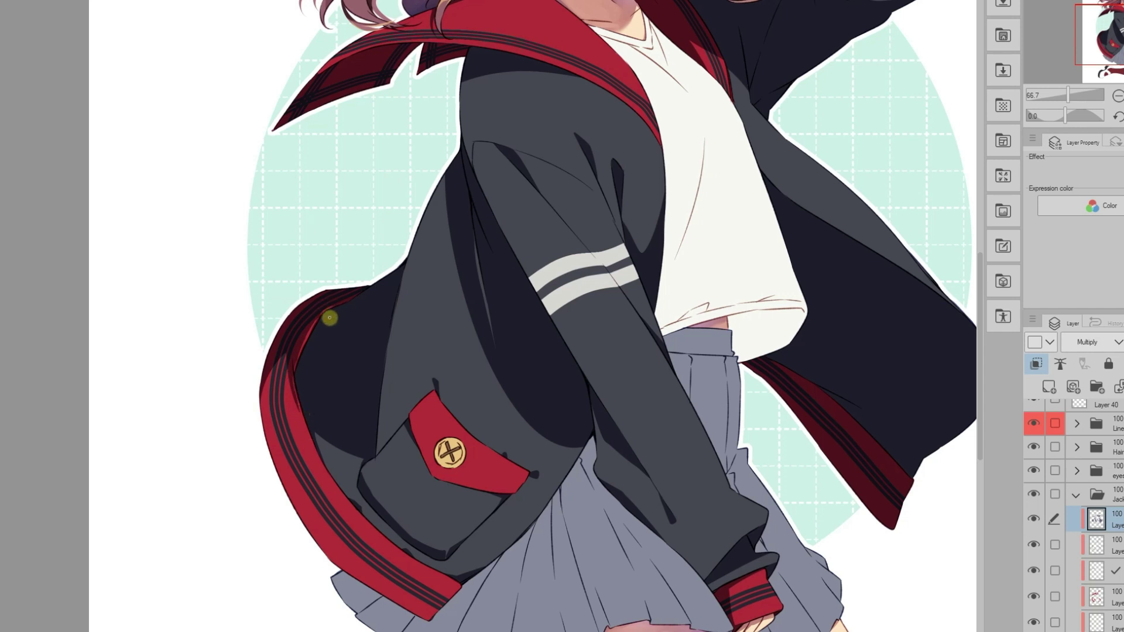
left_click_drag(982, 419, 983, 345)
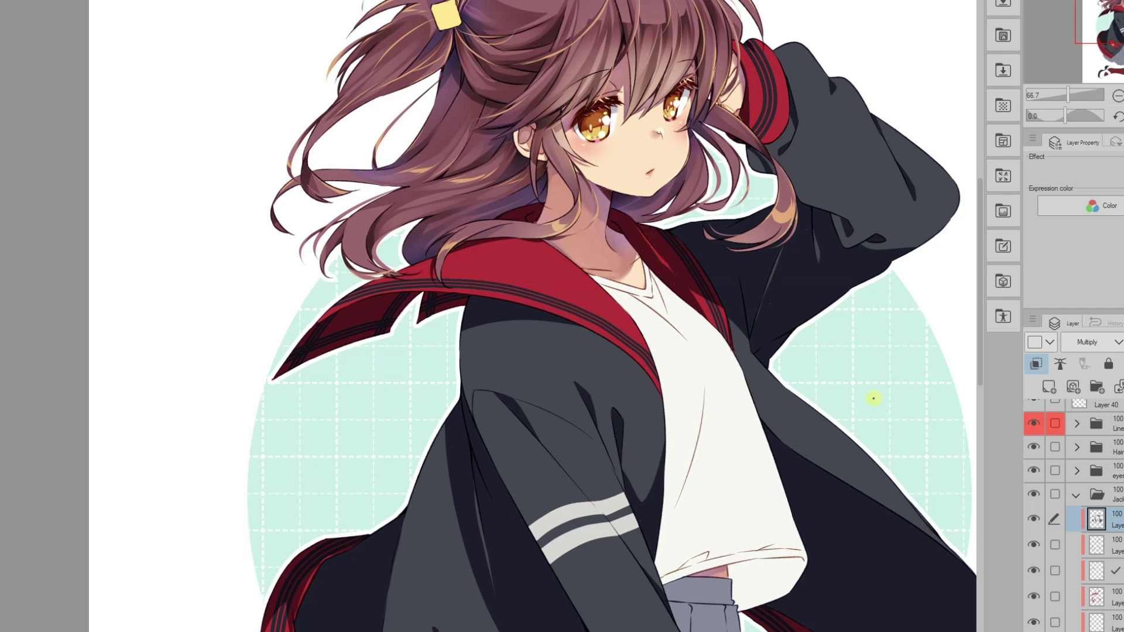
left_click_drag(982, 356, 982, 345)
scroll(422, 356, "down", 3)
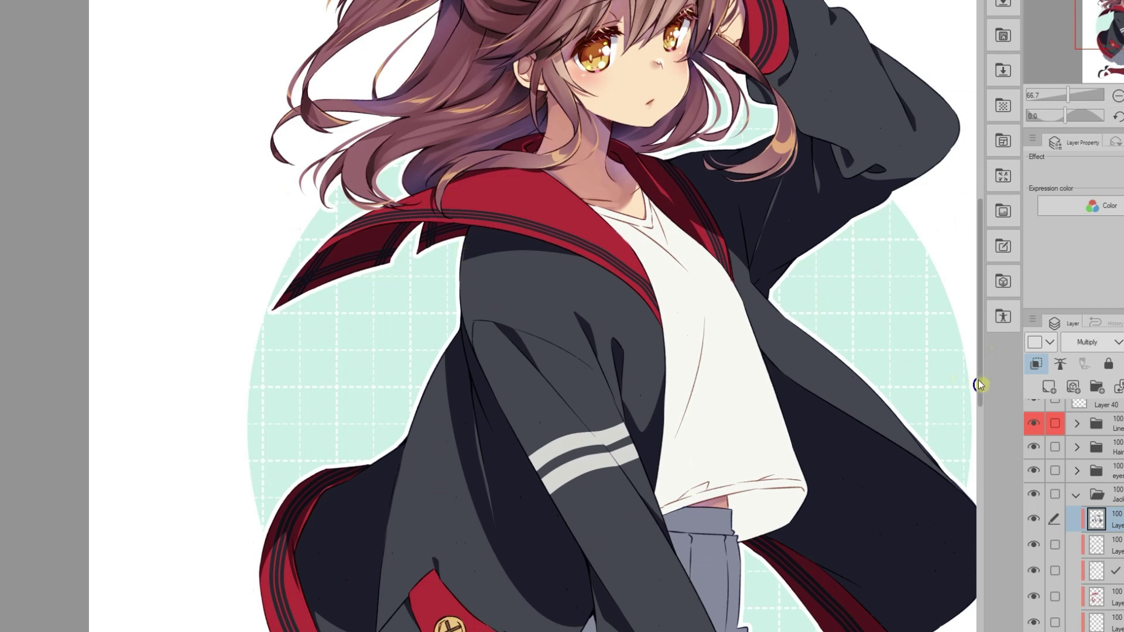
left_click_drag(979, 383, 977, 406)
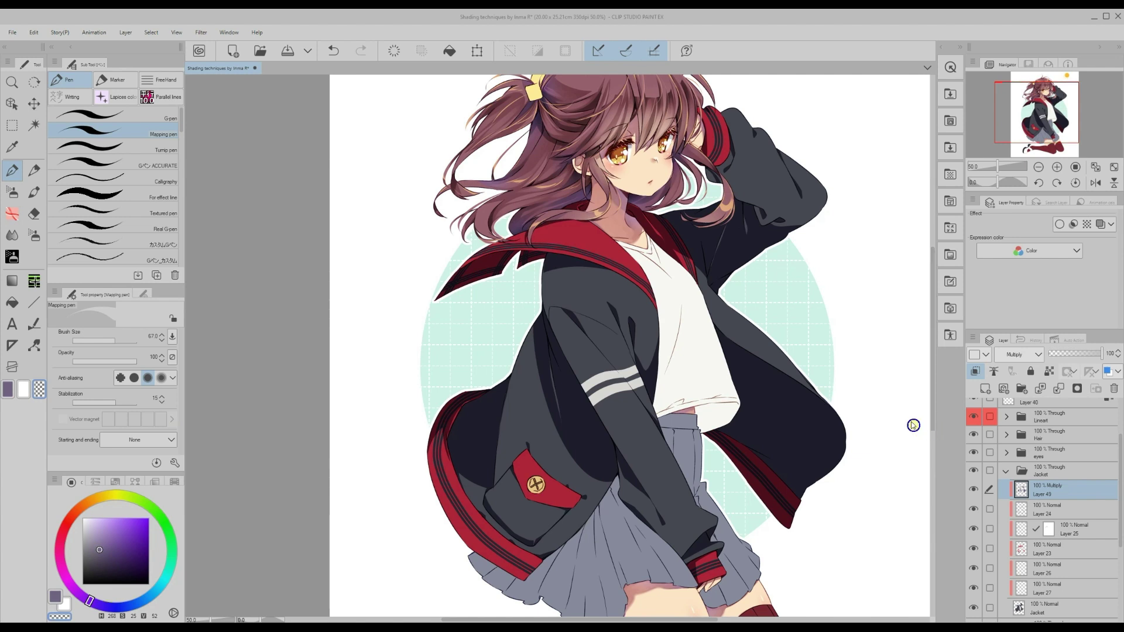
Lock the shadow layer's transparent pixels and set up the Opaque watercolor brush with white at size 60.2
left_click(1049, 372)
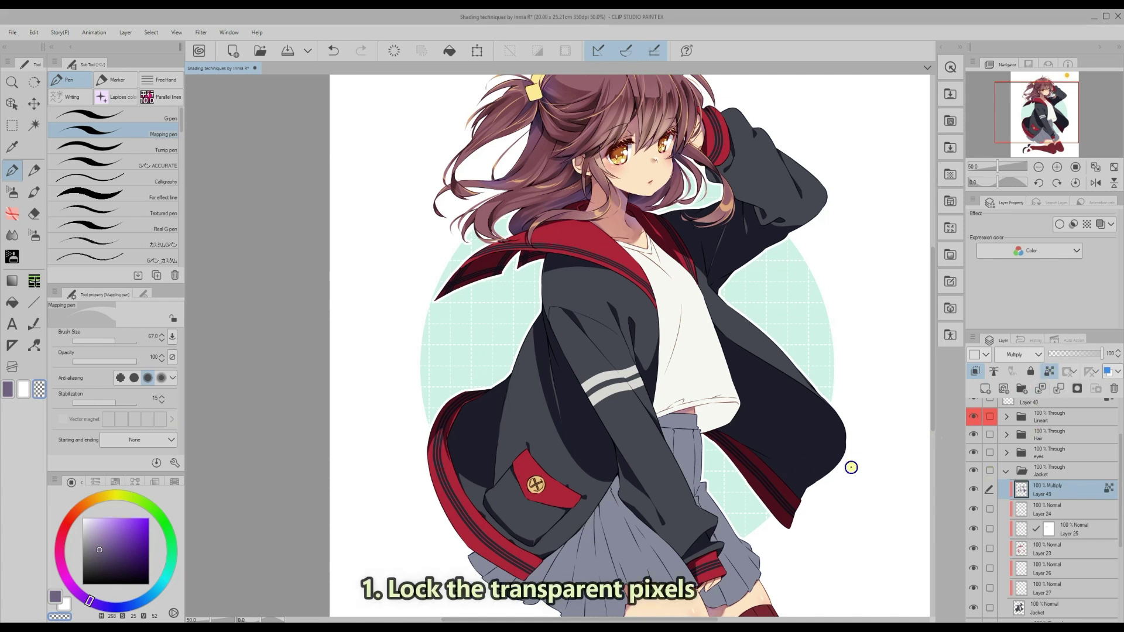
left_click(34, 191)
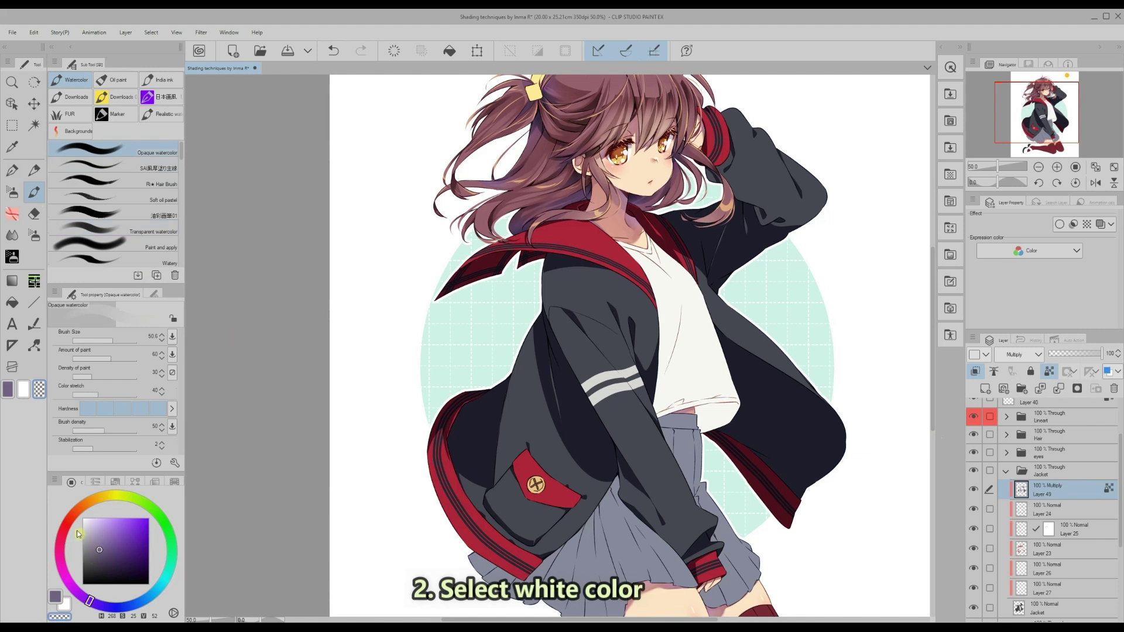
left_click_drag(116, 341, 115, 341)
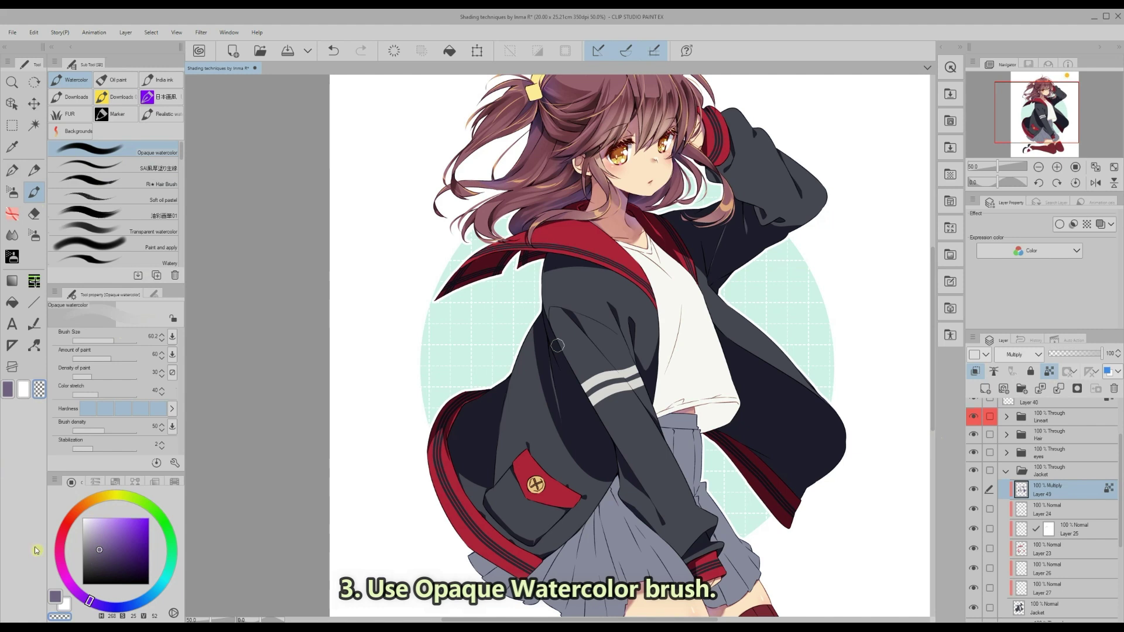
left_click(27, 394)
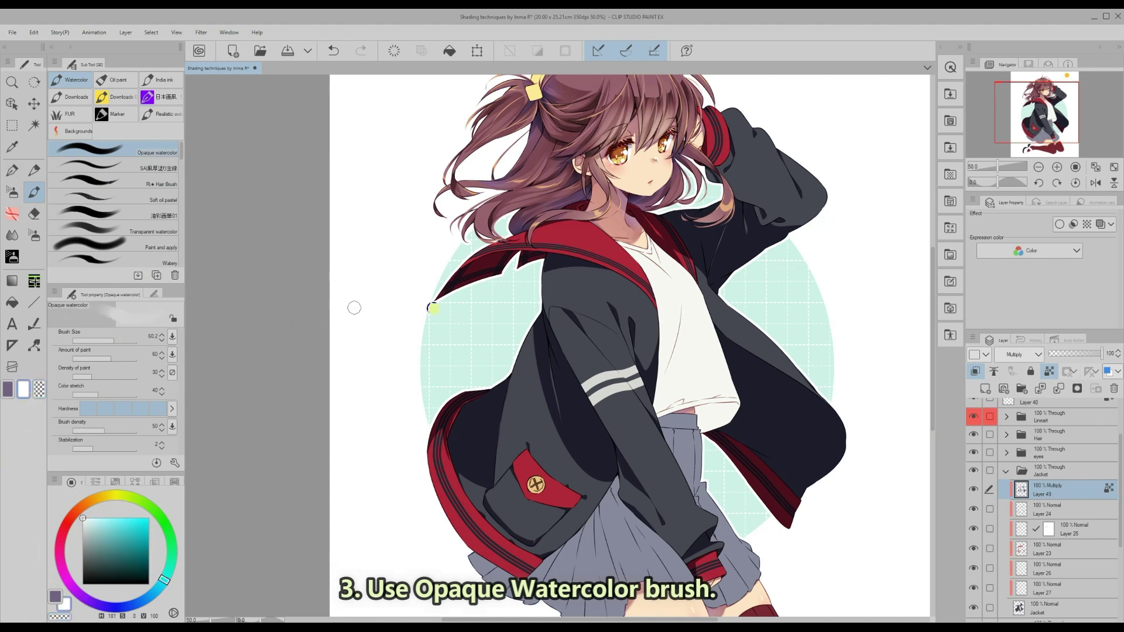
Brush white softly into the side panel shadow under the lowered sleeve to lighten parts of it
left_click(1056, 168)
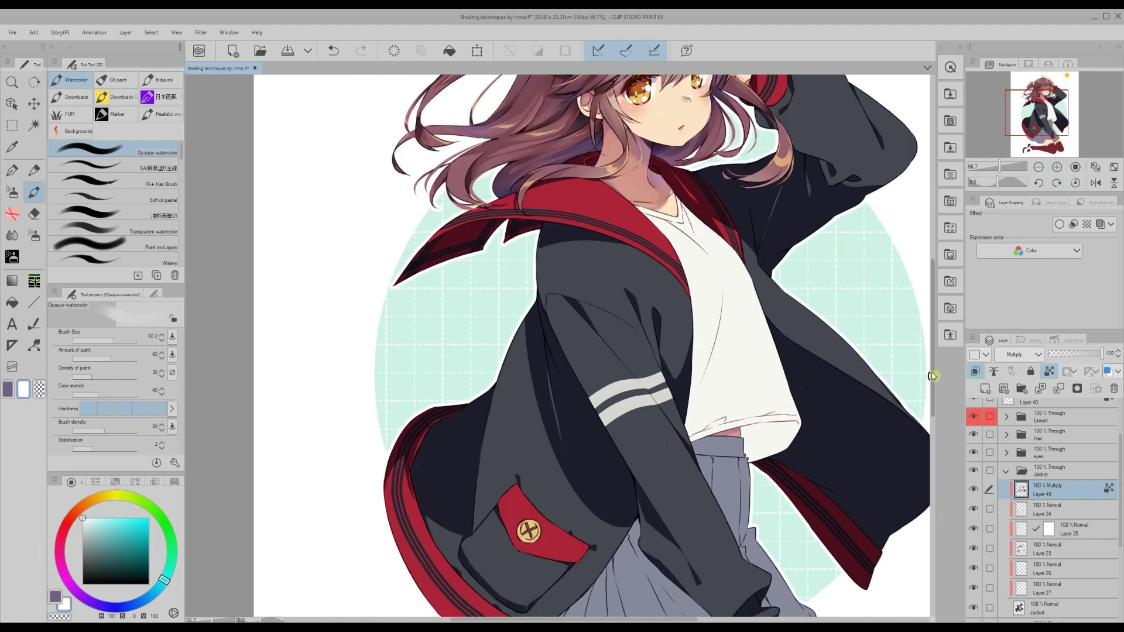
scroll(574, 322, "down", 2)
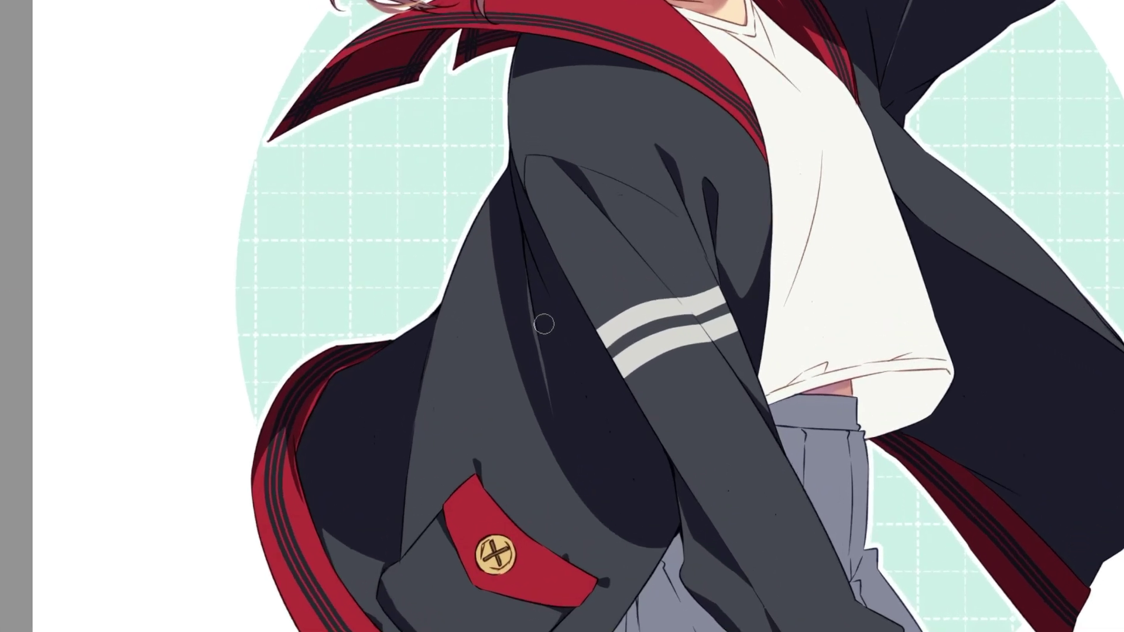
mouse_move(559, 303)
left_mouse_down()
mouse_move(571, 329)
mouse_move(484, 188)
mouse_move(484, 161)
mouse_move(500, 240)
left_mouse_up()
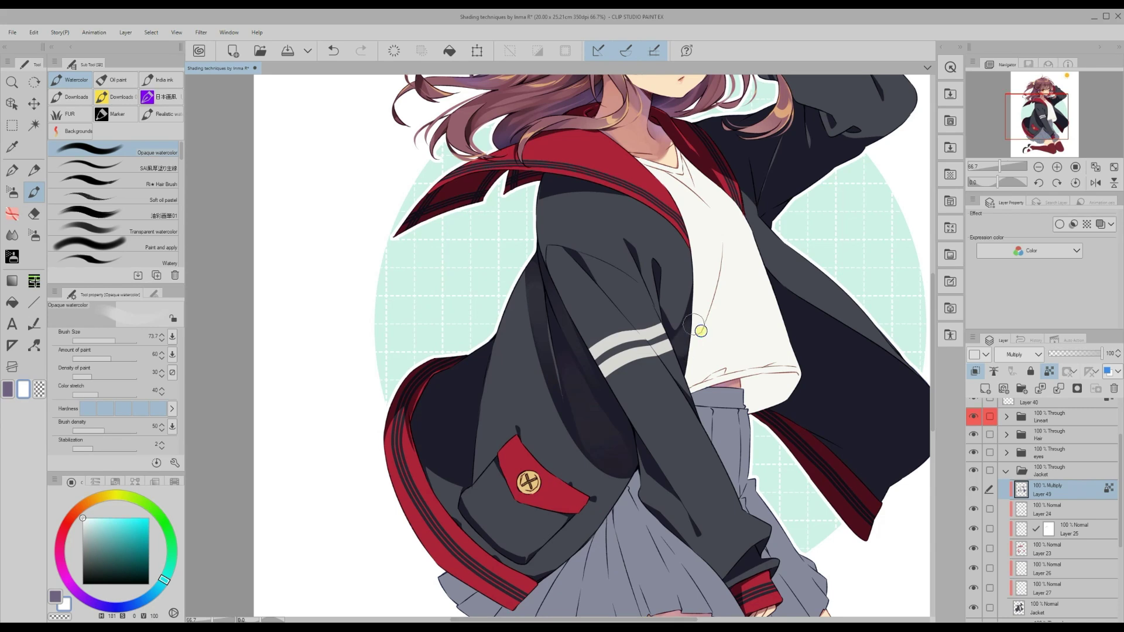
Lighten the back panel shadow near the red hem with soft white strokes, setting the brush size to 49.3
scroll(658, 410, "down", 2)
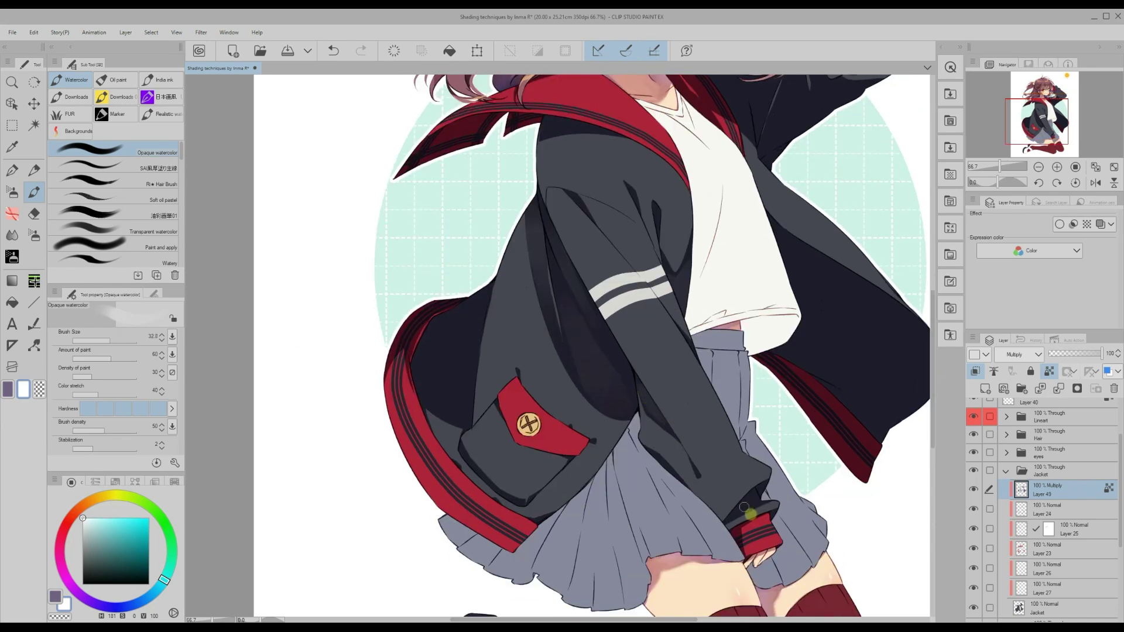
scroll(495, 492, "left", 2)
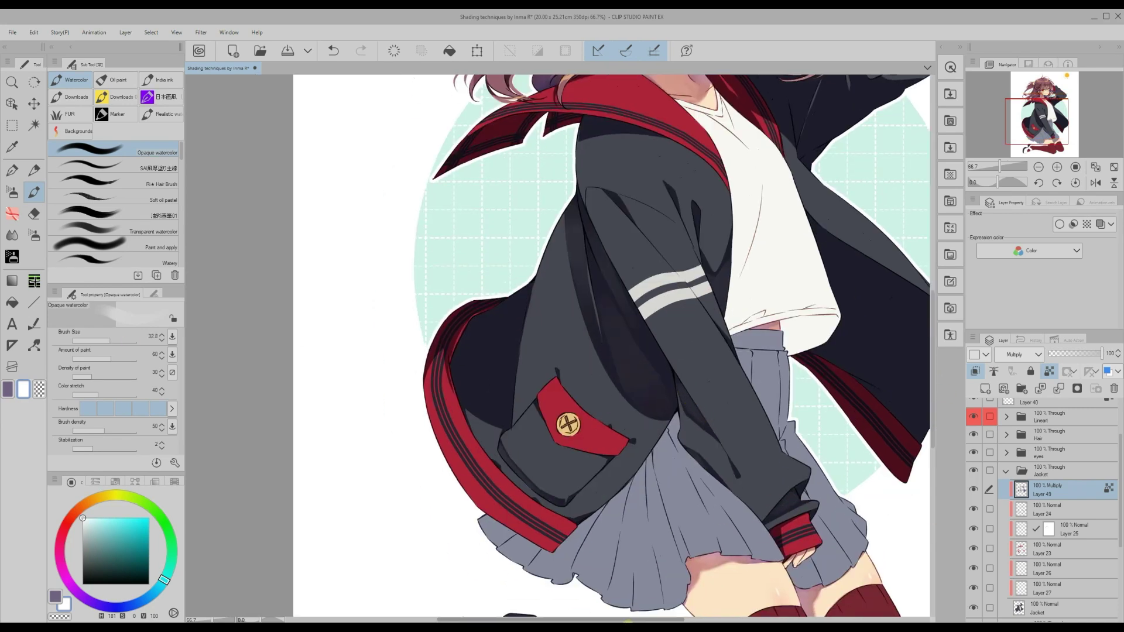
left_click_drag(115, 340, 117, 339)
mouse_move(527, 310)
left_mouse_down()
mouse_move(500, 330)
mouse_move(541, 296)
mouse_move(529, 319)
left_mouse_up()
left_click_drag(117, 340, 111, 340)
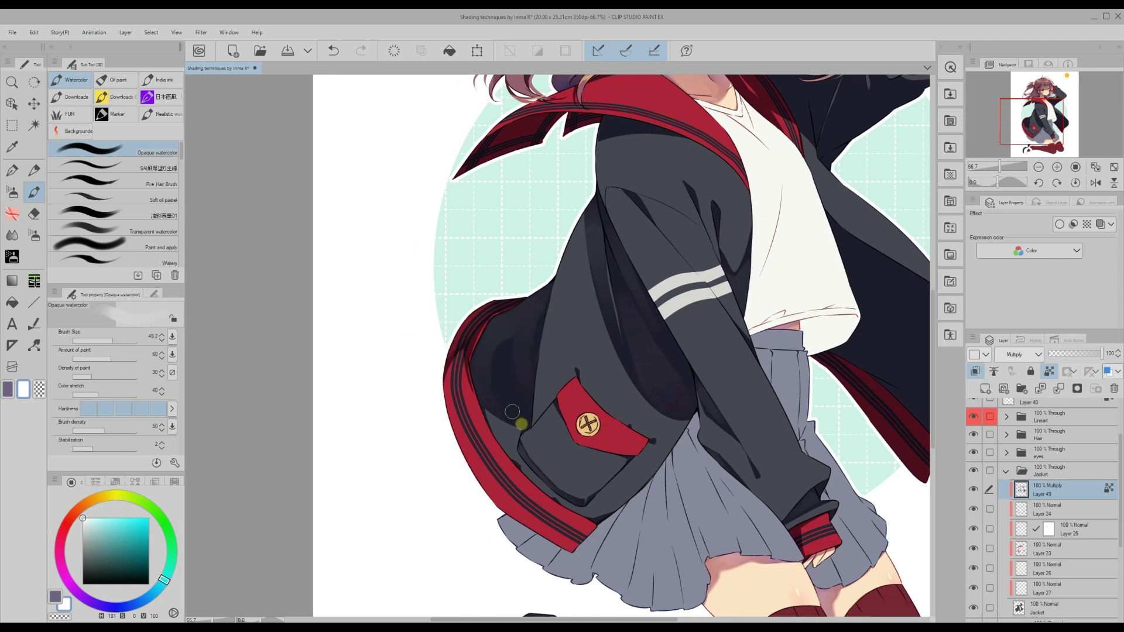
Lighten the shadows on the raised sleeve with soft white strokes, reducing the brush size to 18.2 for the small folds
scroll(755, 364, "up", 3)
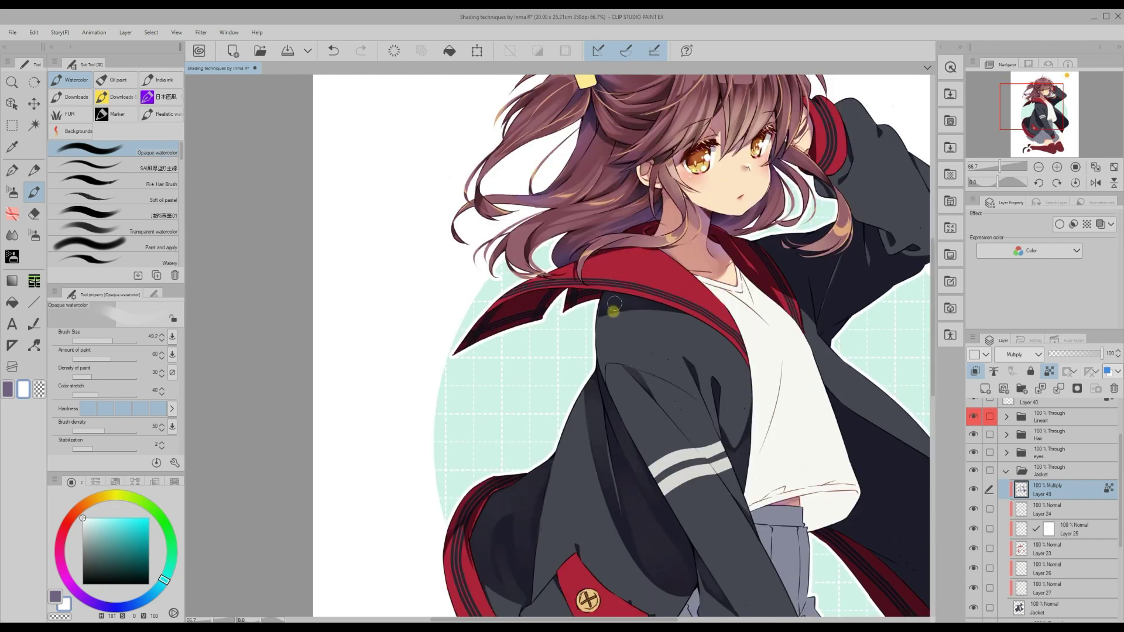
scroll(626, 386, "right", 2)
left_click_drag(586, 619, 601, 619)
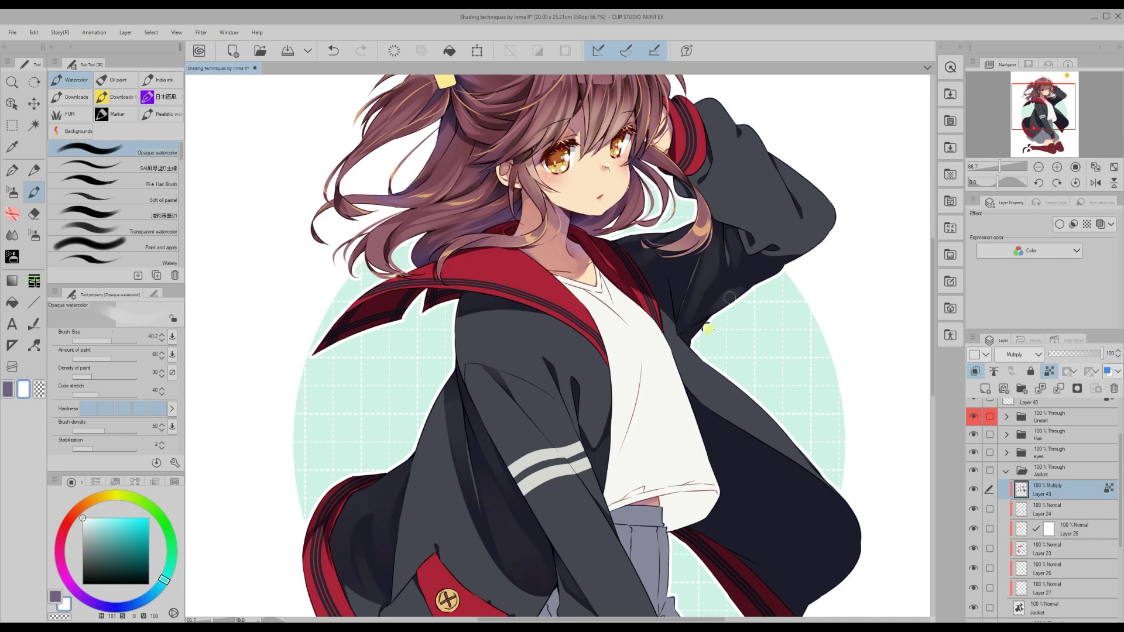
scroll(673, 246, "up", 2)
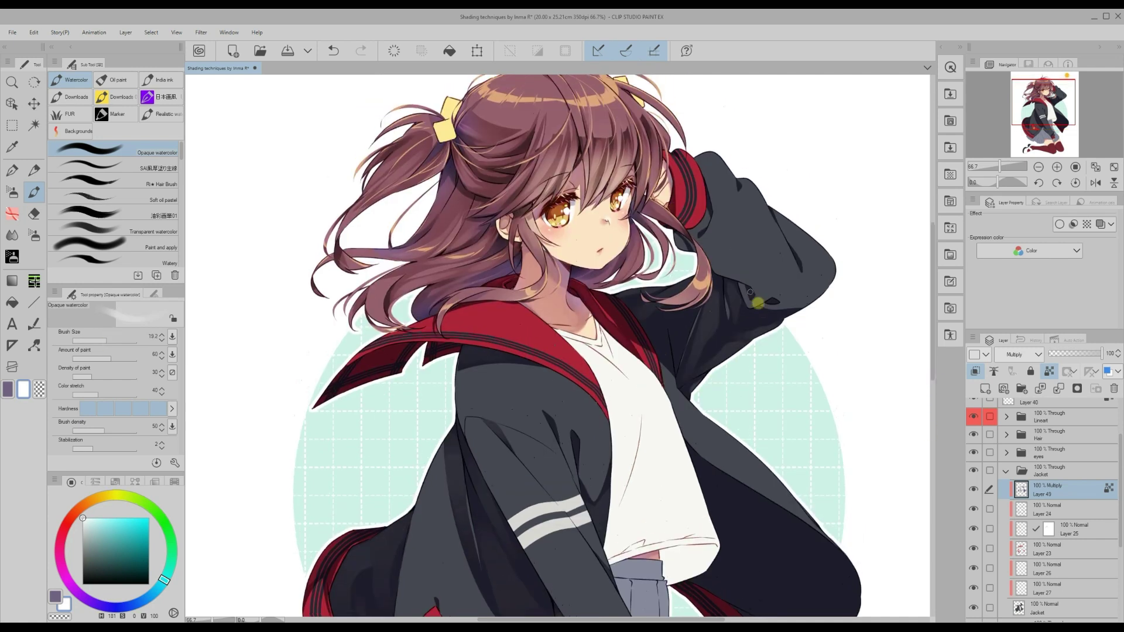
Brush white softly into the dark lining of the open front panel at size 64.4, and touch up the raised sleeve's shadow
scroll(760, 281, "down", 3)
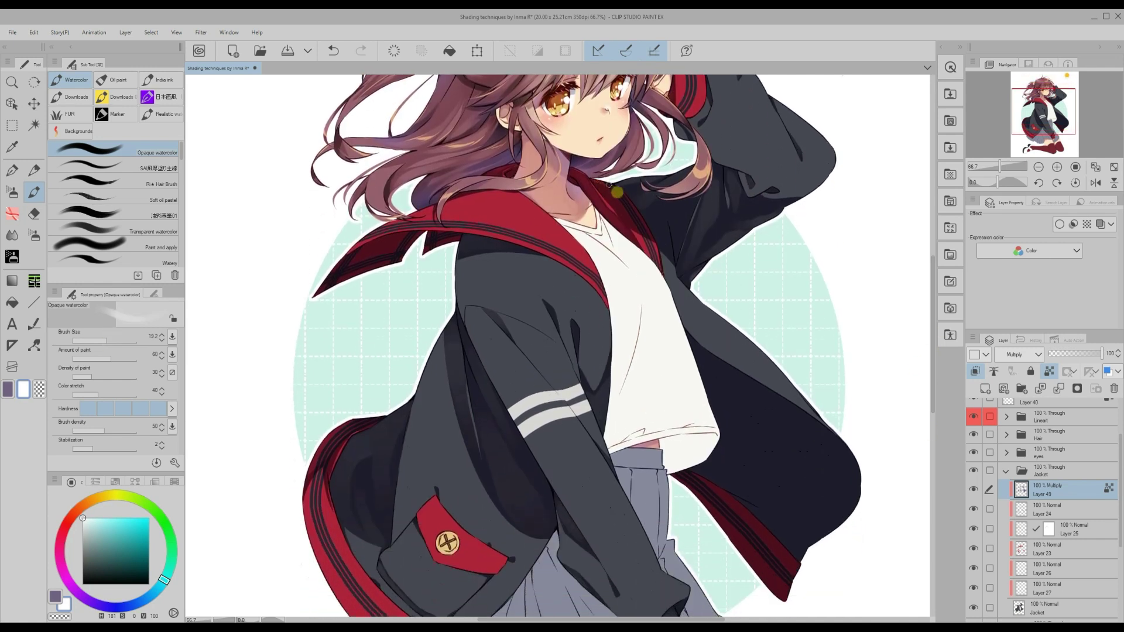
scroll(694, 403, "down", 3)
left_click_drag(825, 485, 848, 460)
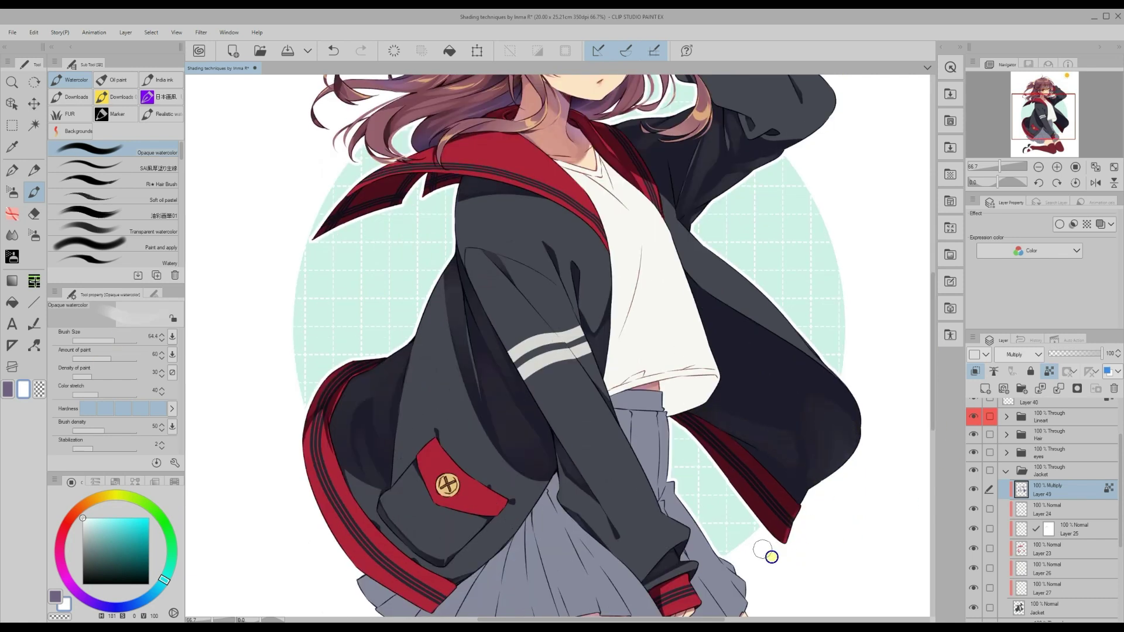
scroll(585, 409, "up", 2)
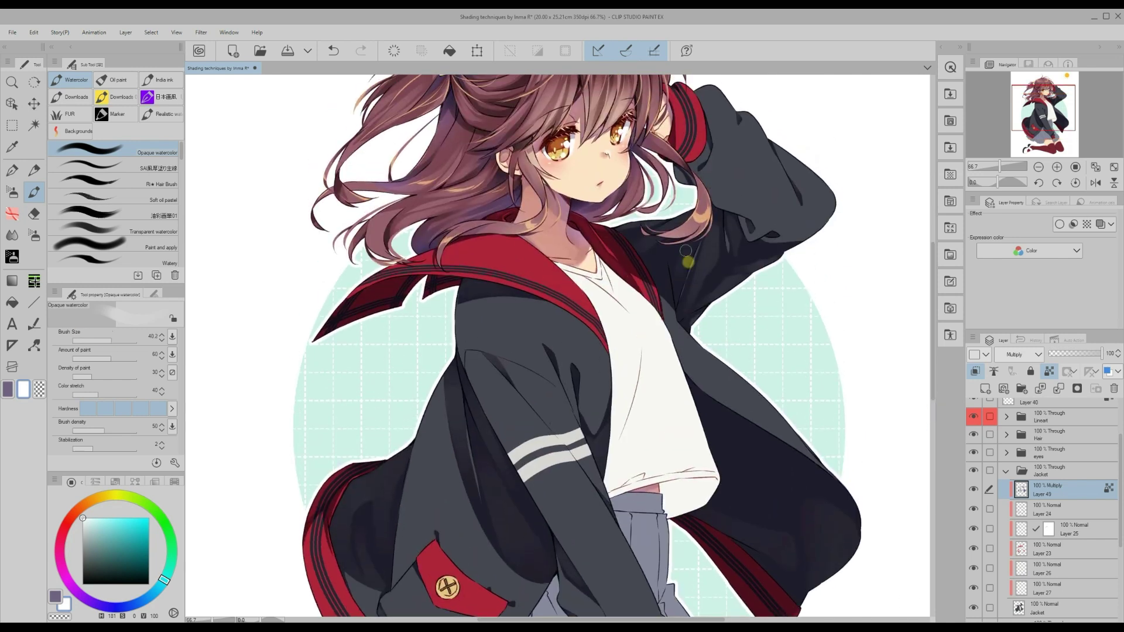
scroll(935, 417, "down", 3)
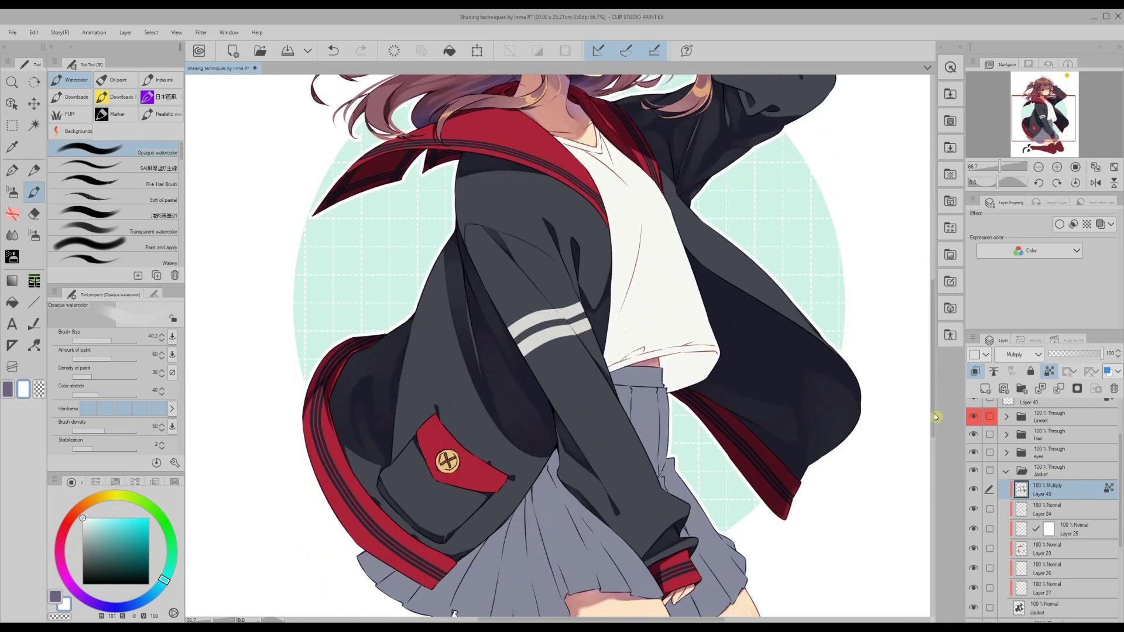
Set the main colour to dark violet (H 268, S 41, V 27) and darken the lining shadows beside the front and back hems
left_click(8, 393)
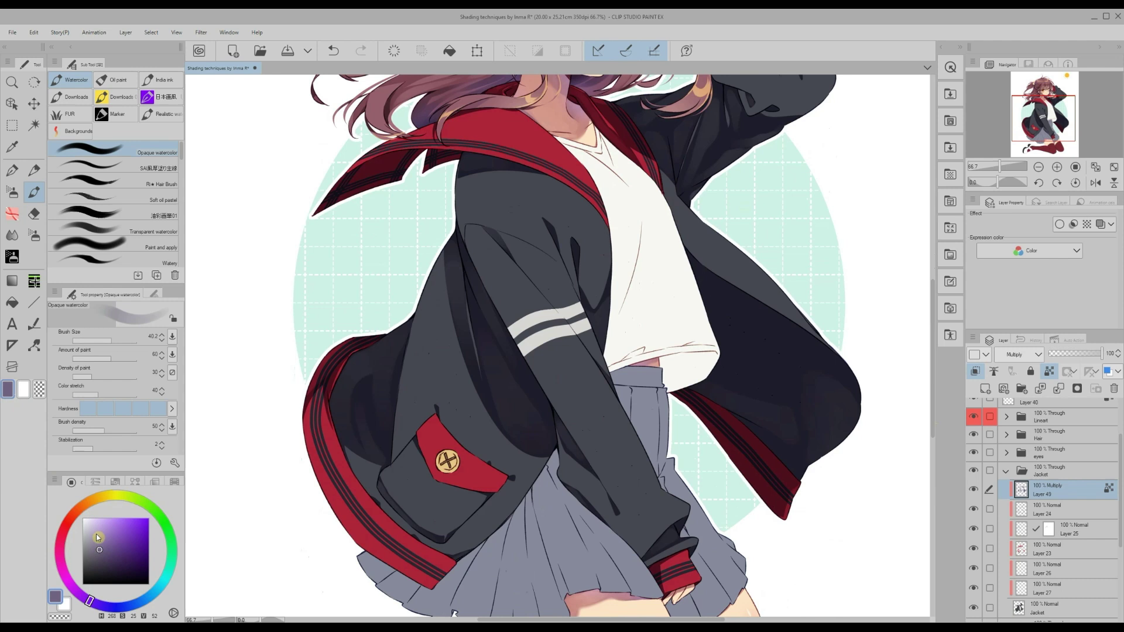
left_click(108, 560)
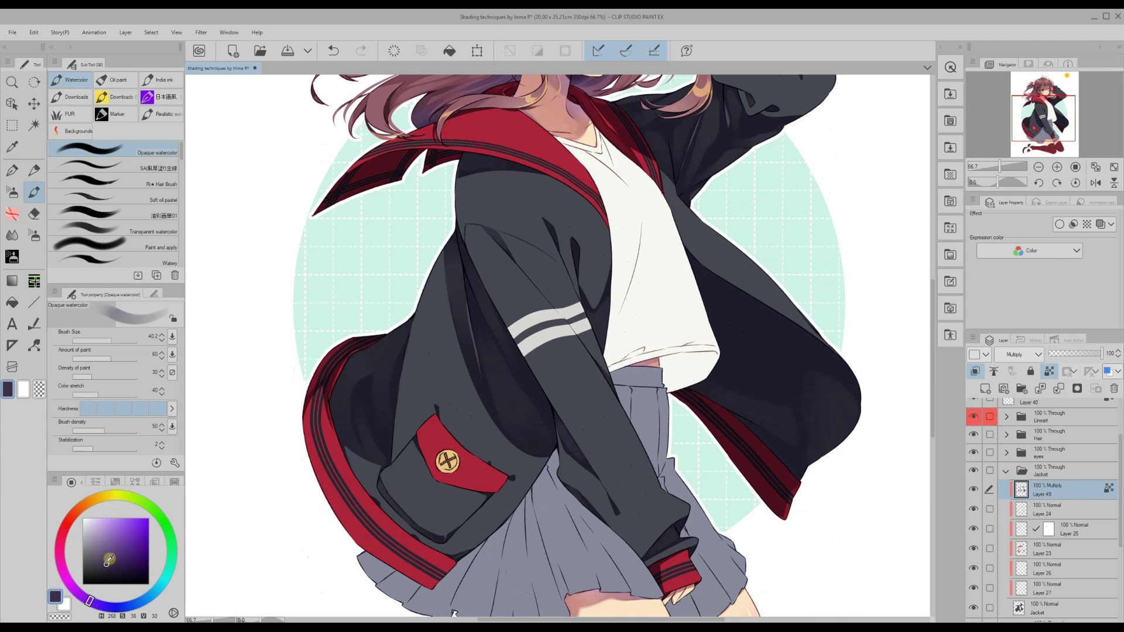
left_click(108, 339)
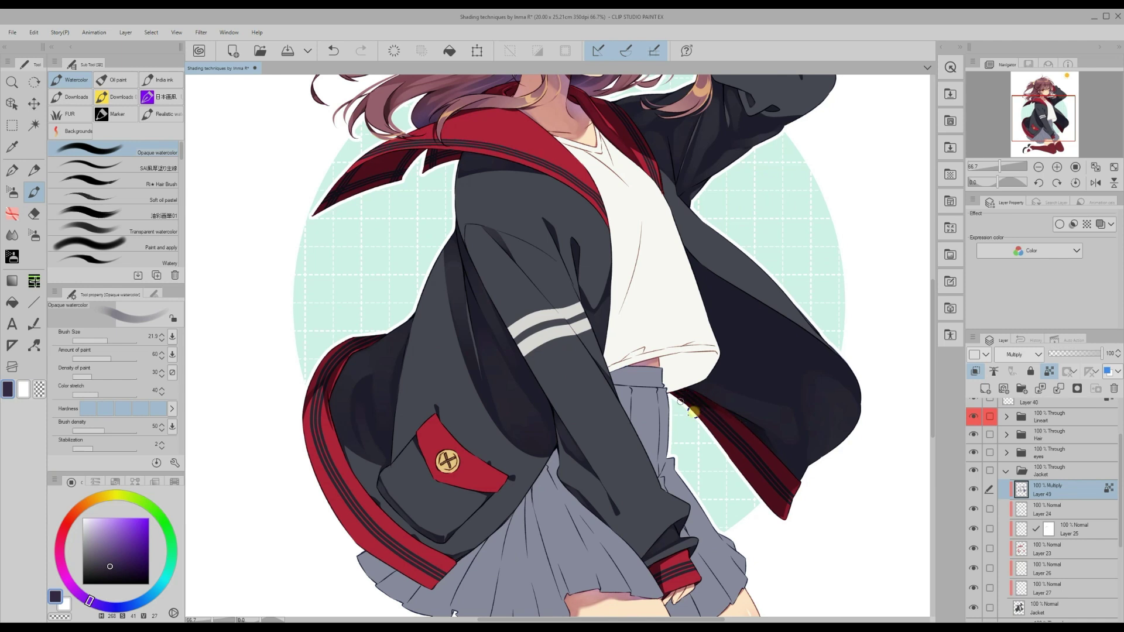
scroll(471, 219, "down", 3)
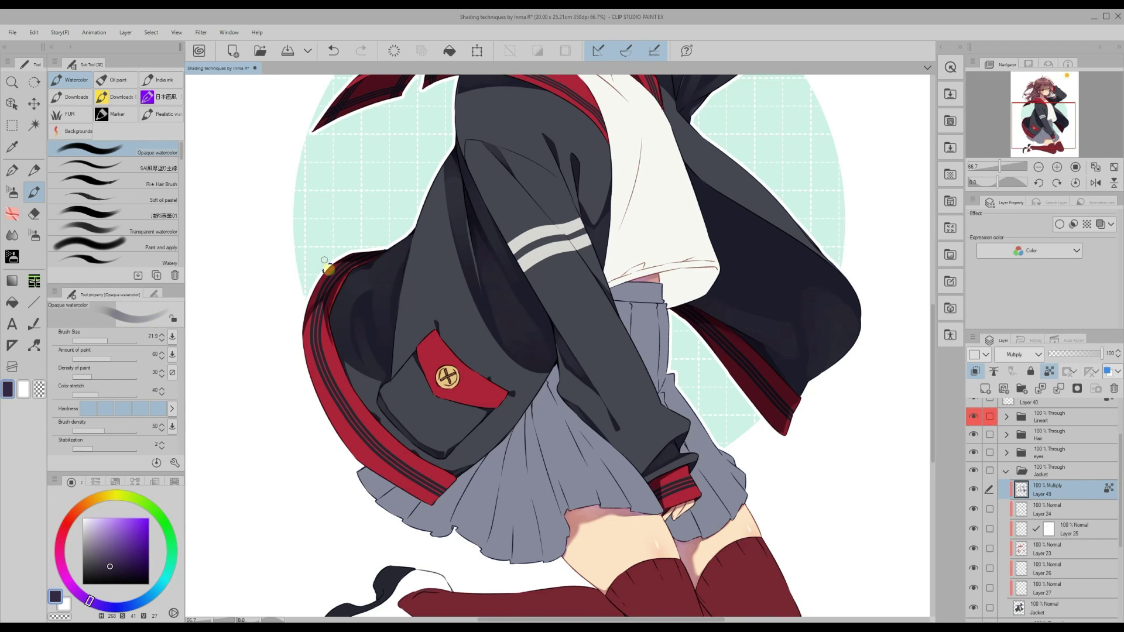
Deepen the darkest shadows on the raised sleeve, side panel and back panel with dark violet, reducing the brush size to 16.7
scroll(696, 322, "up", 5)
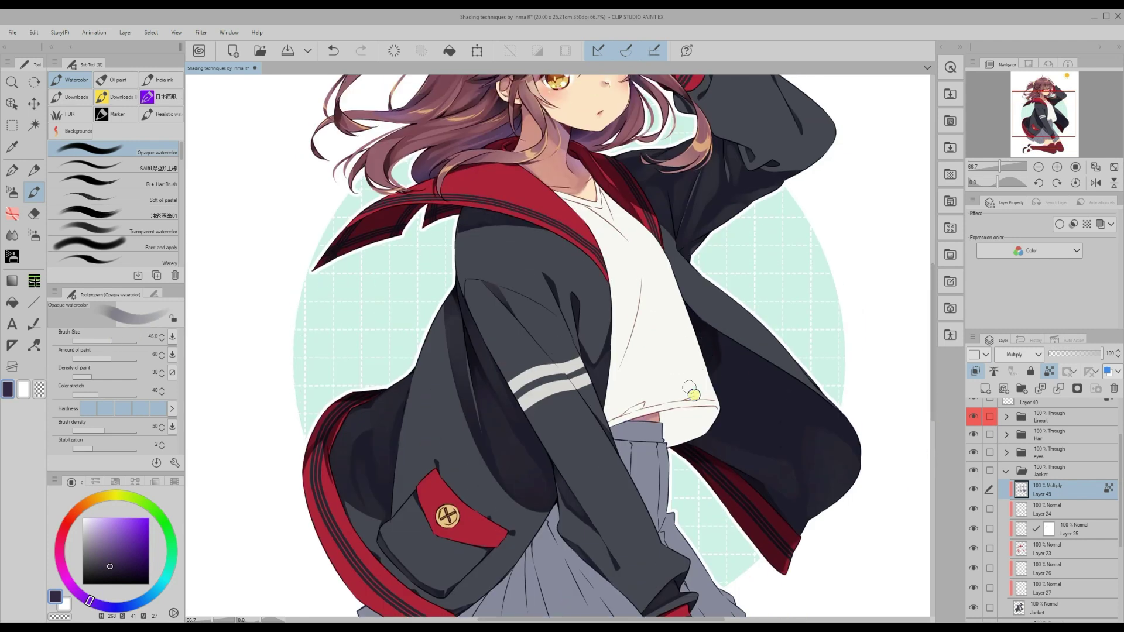
left_click_drag(933, 417, 932, 378)
left_click(106, 341)
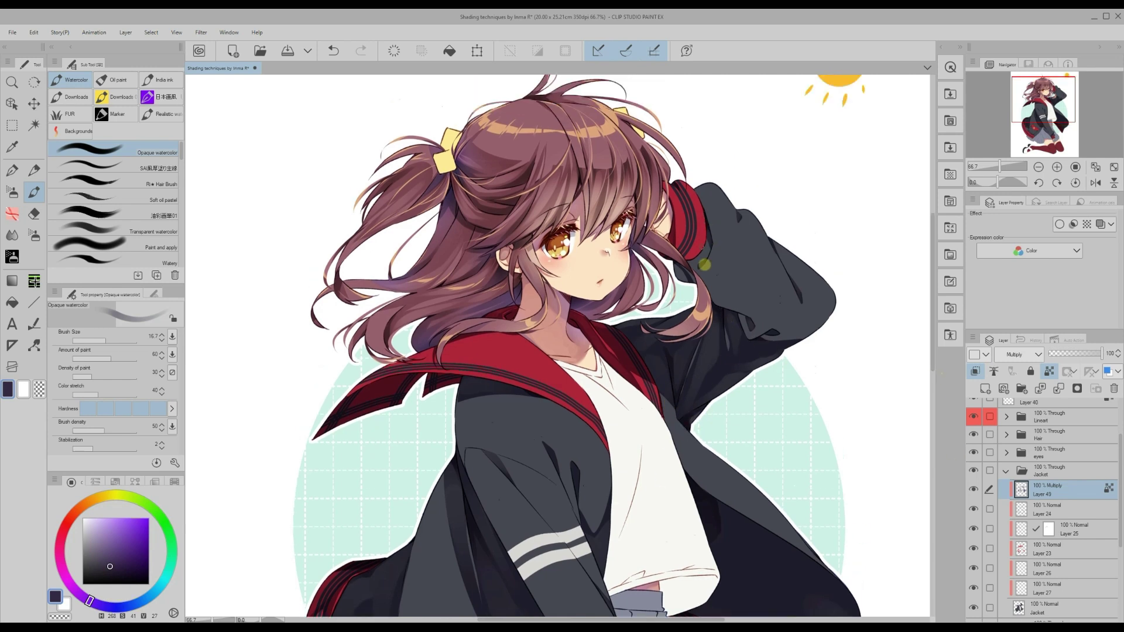
left_click_drag(930, 366, 935, 426)
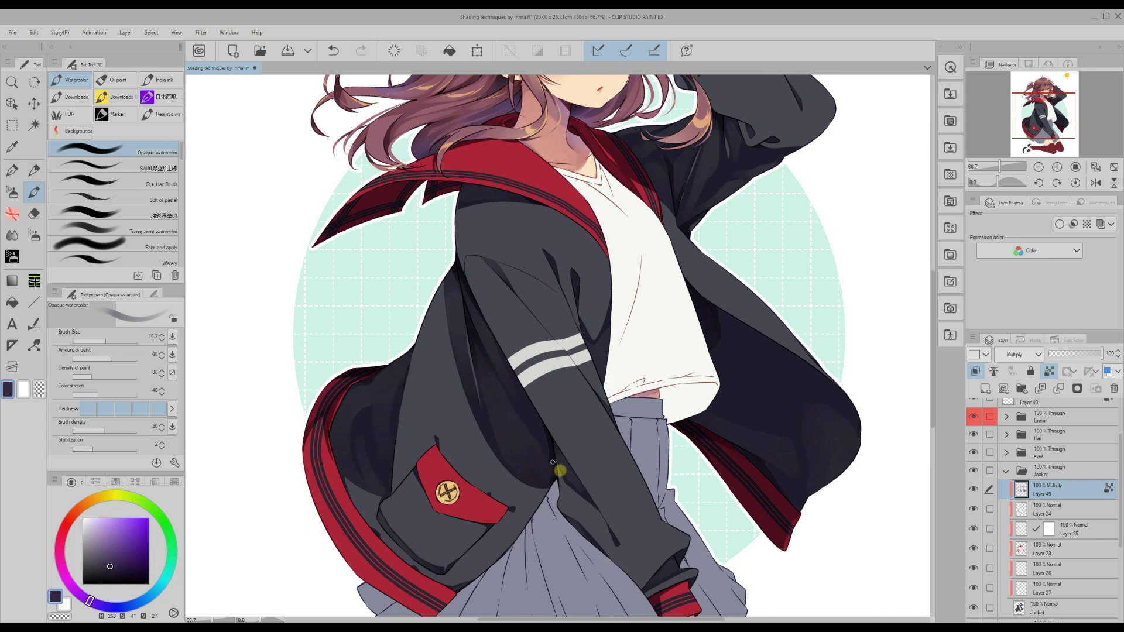
scroll(494, 397, "left", 3)
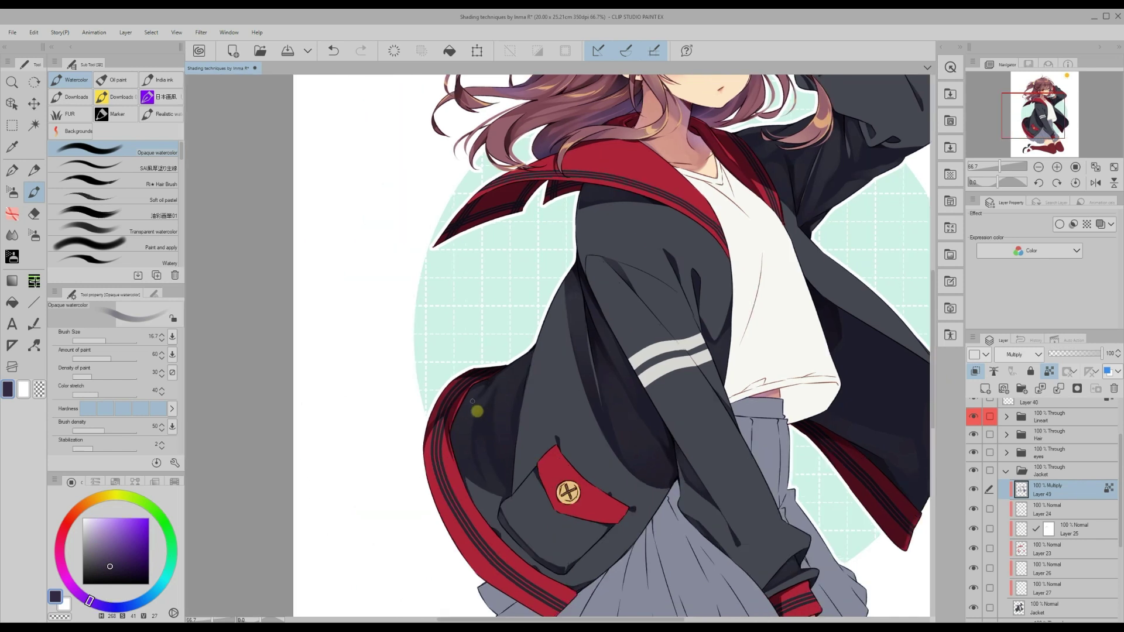
left_click_drag(933, 364, 930, 354)
Unlock the layer's transparent pixels, undo a trial Blur stroke on the side panel, and choose the 水ブラシ 1 blending brush
key("ctrl+minus")
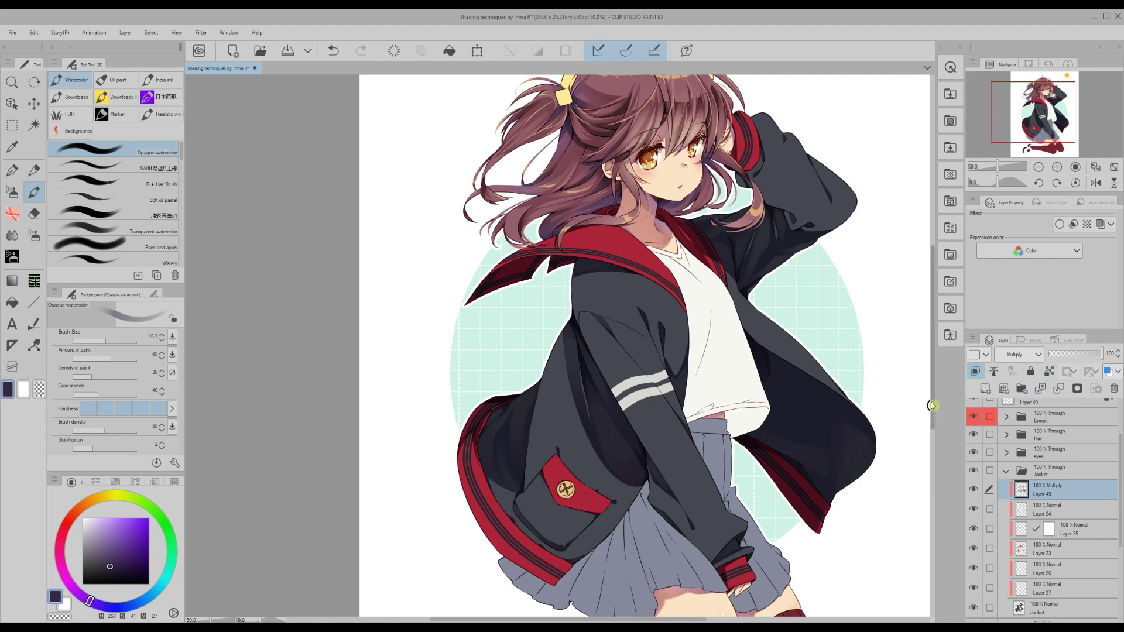
left_click_drag(932, 404, 935, 433)
left_click(11, 235)
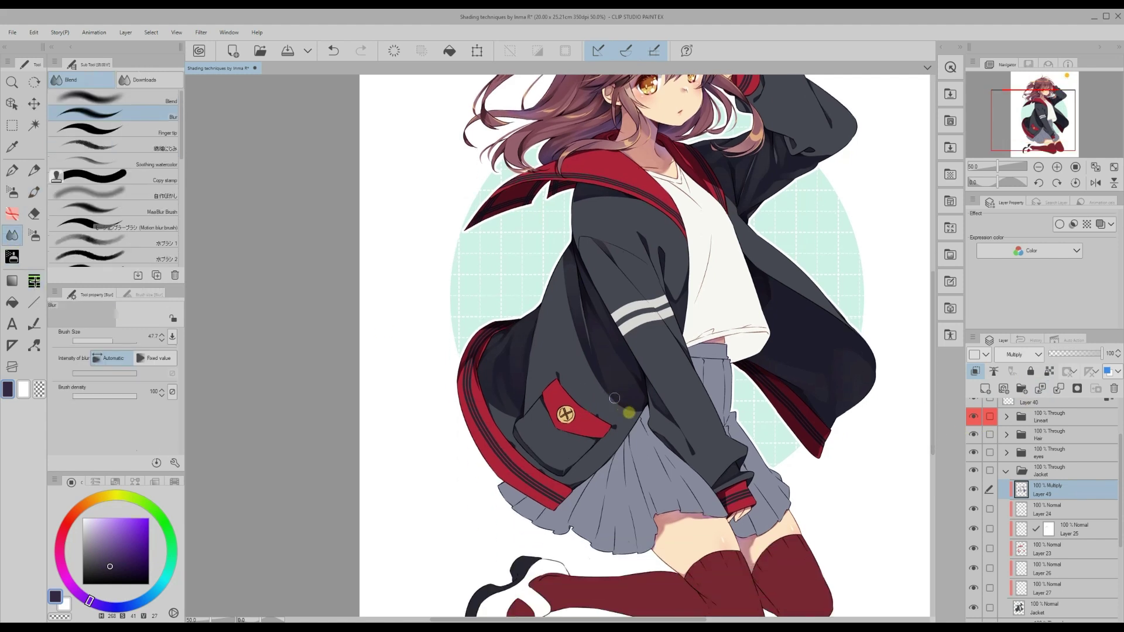
key("ctrl+z")
left_click(123, 240)
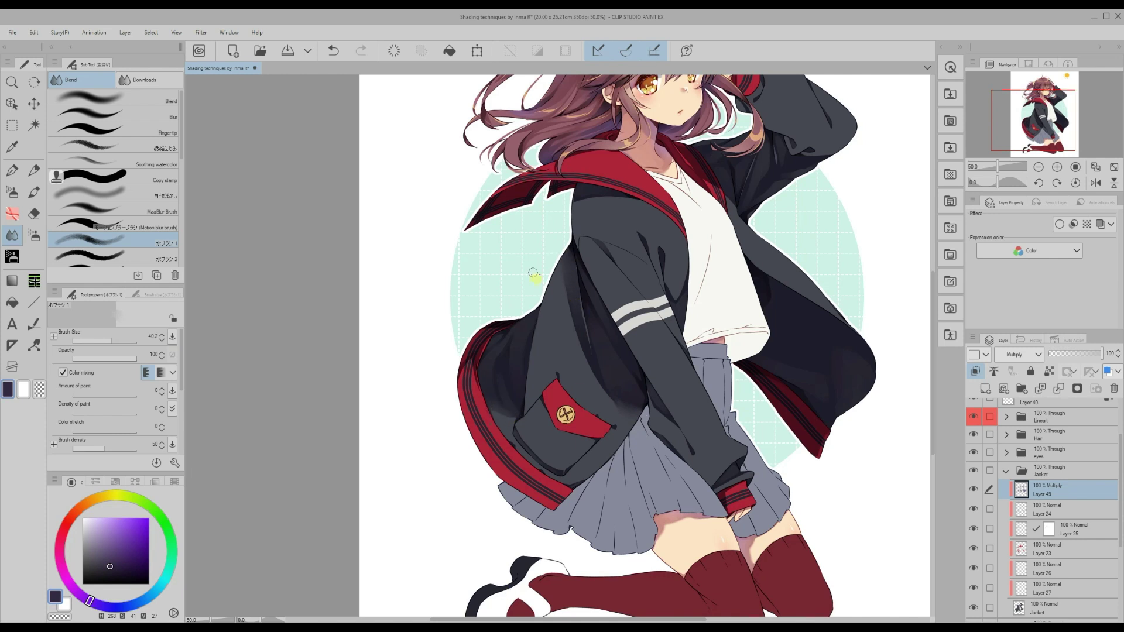
Blend the hard shadow edges on the raised sleeve, chest folds and side panel with the 水ブラシ 1 brush
scroll(592, 196, "up", 4)
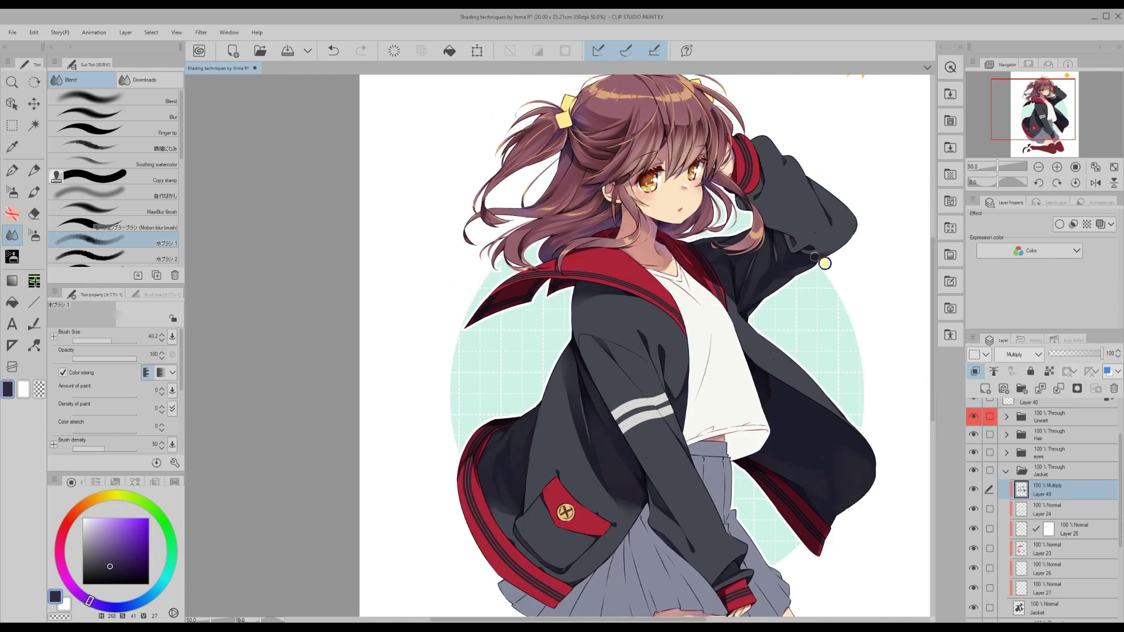
scroll(691, 264, "down", 4)
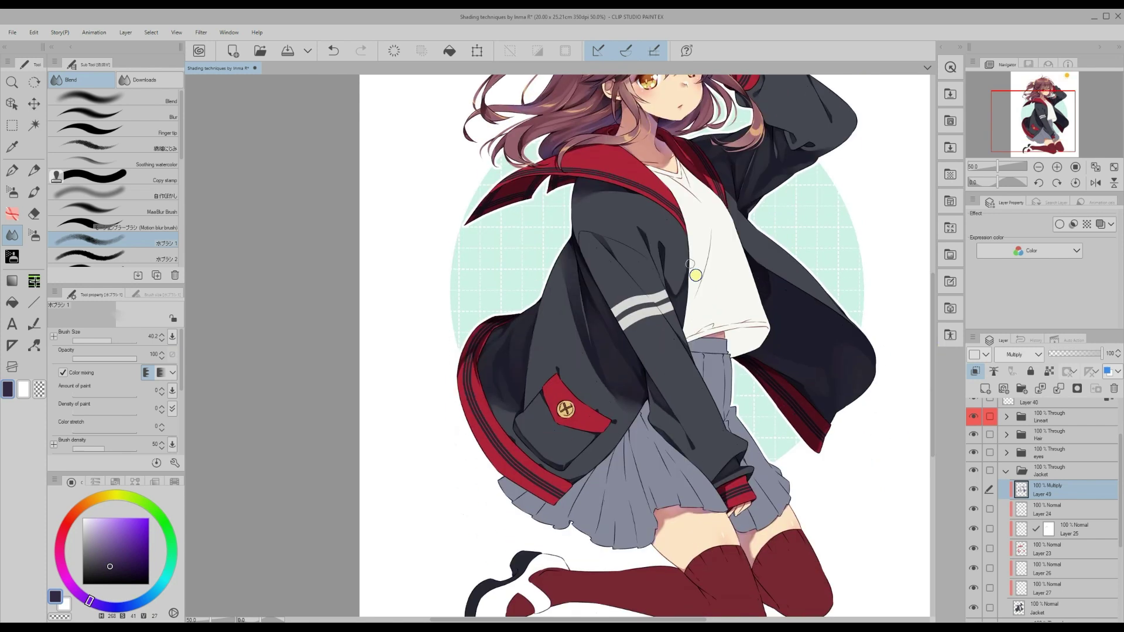
scroll(749, 378, "down", 2)
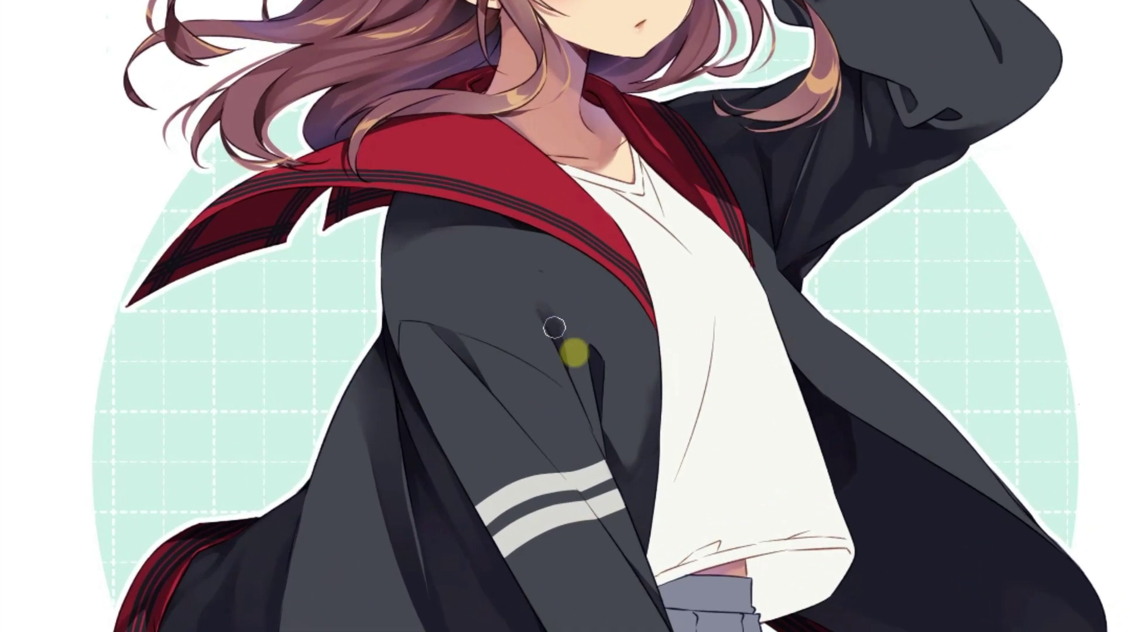
mouse_move(552, 326)
left_mouse_down()
mouse_move(544, 319)
mouse_move(564, 383)
mouse_move(581, 396)
mouse_move(565, 381)
left_mouse_up()
left_click_drag(662, 353, 650, 413)
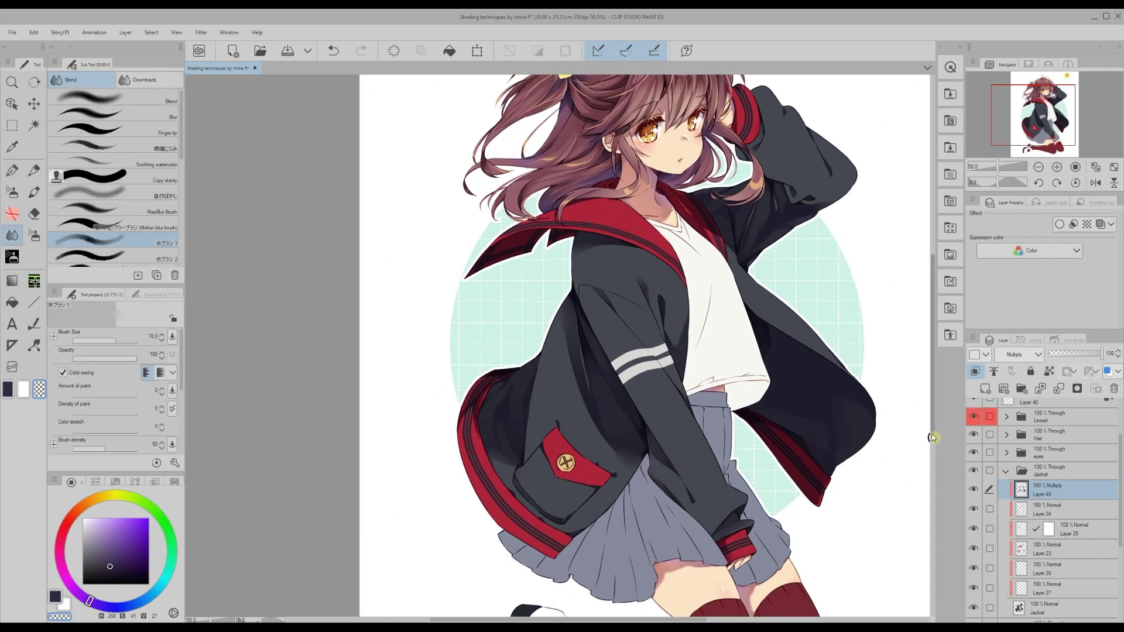
left_click(701, 508)
left_click_drag(933, 449, 933, 438)
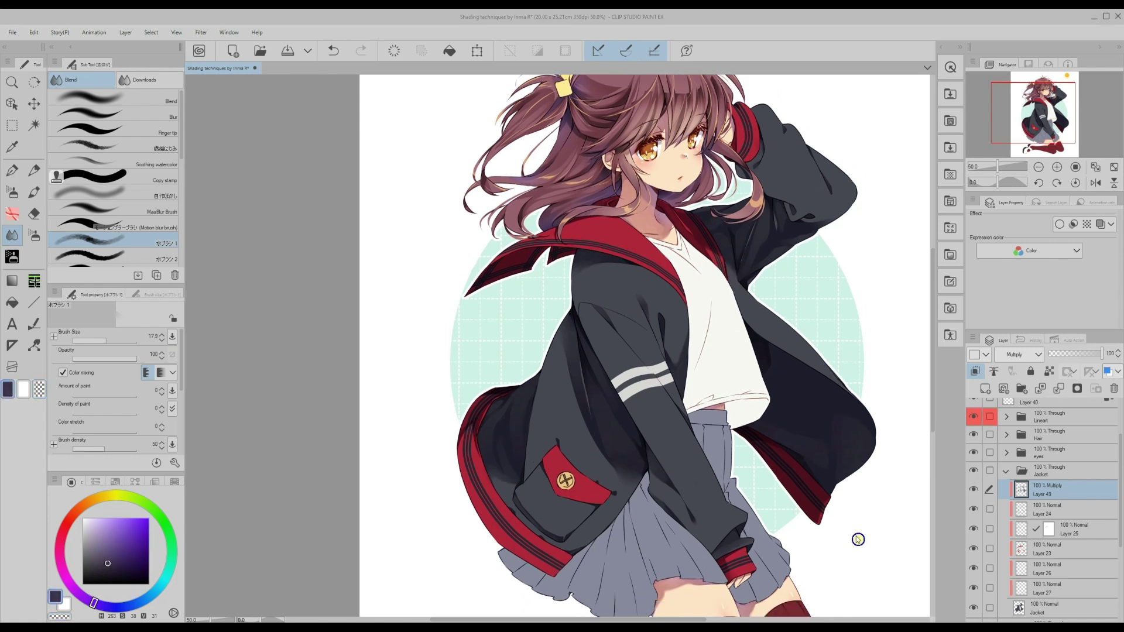
Create a selection from the Multiply shadow layer and hide the selection border
right_click(1040, 494)
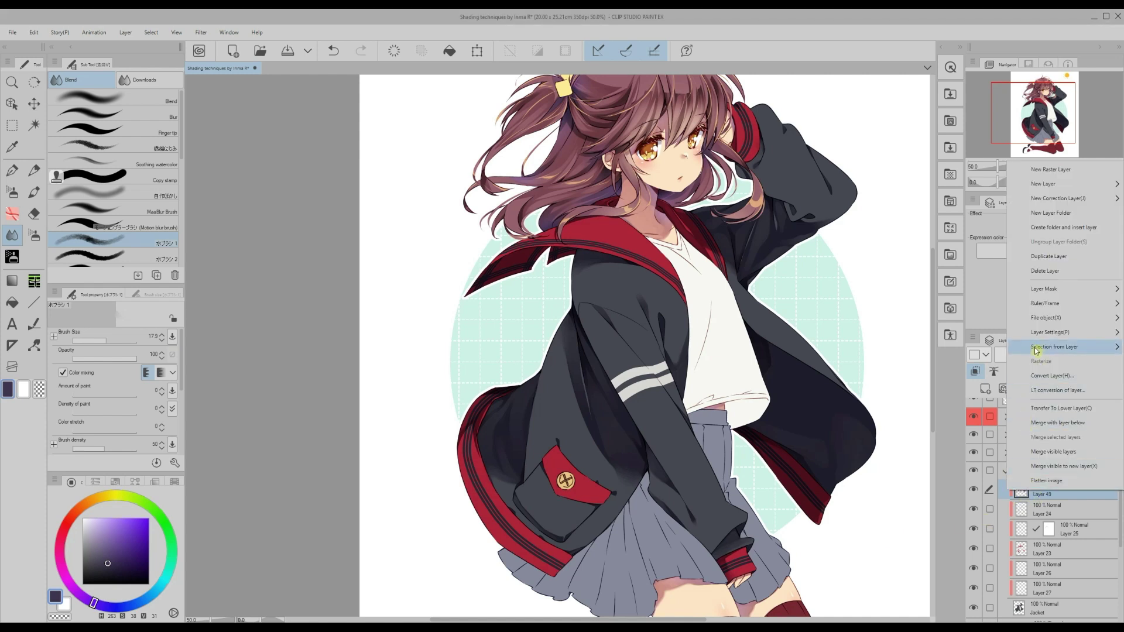
mouse_move(1038, 350)
left_click(924, 352)
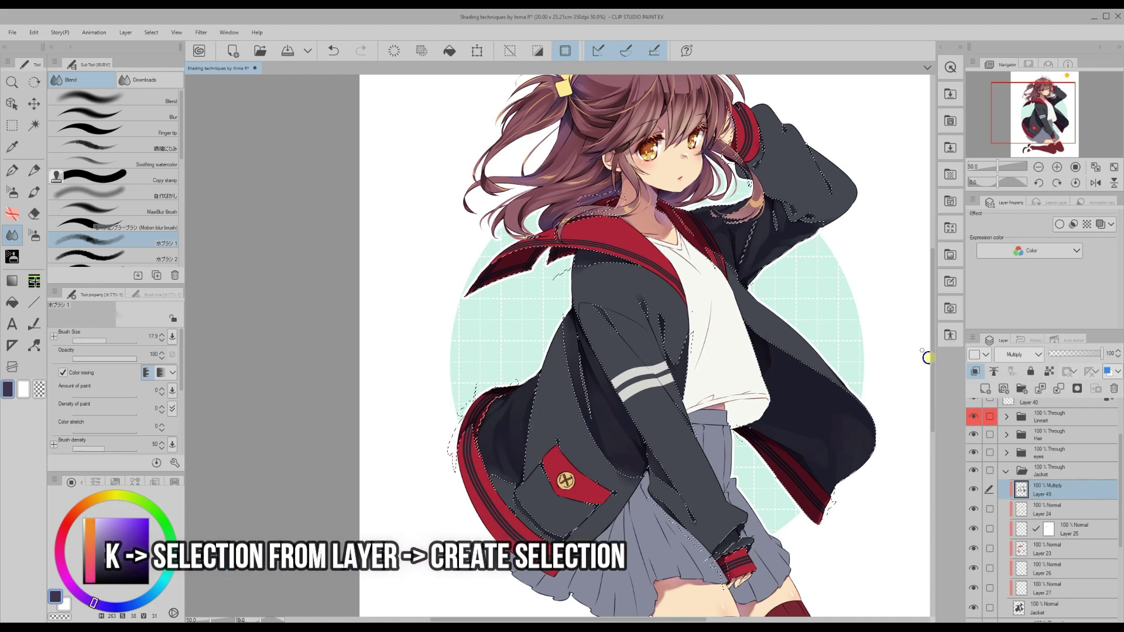
left_click(566, 53)
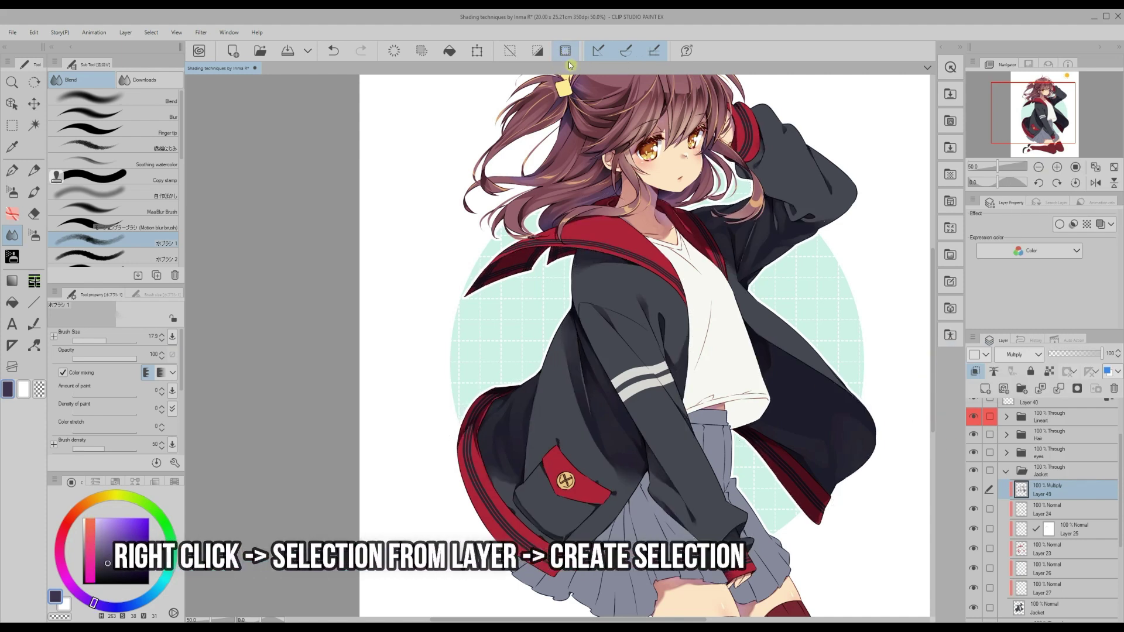
Add a new raster layer above the shadow layer, clip it to the layer below, and set its blending mode to Screen
left_click(986, 390)
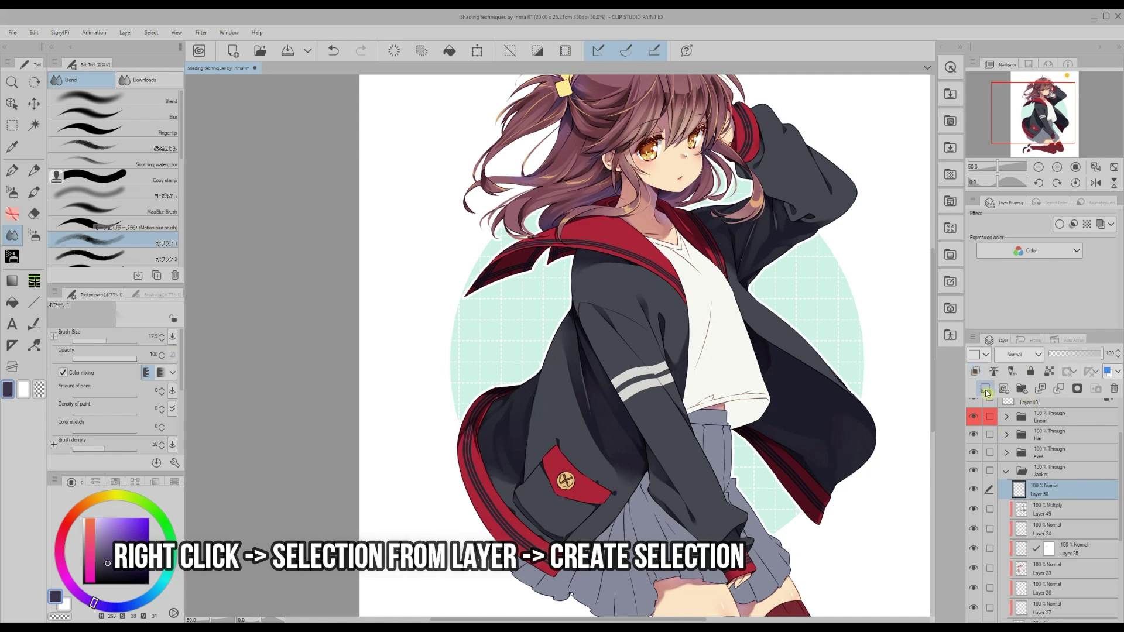
left_click(975, 375)
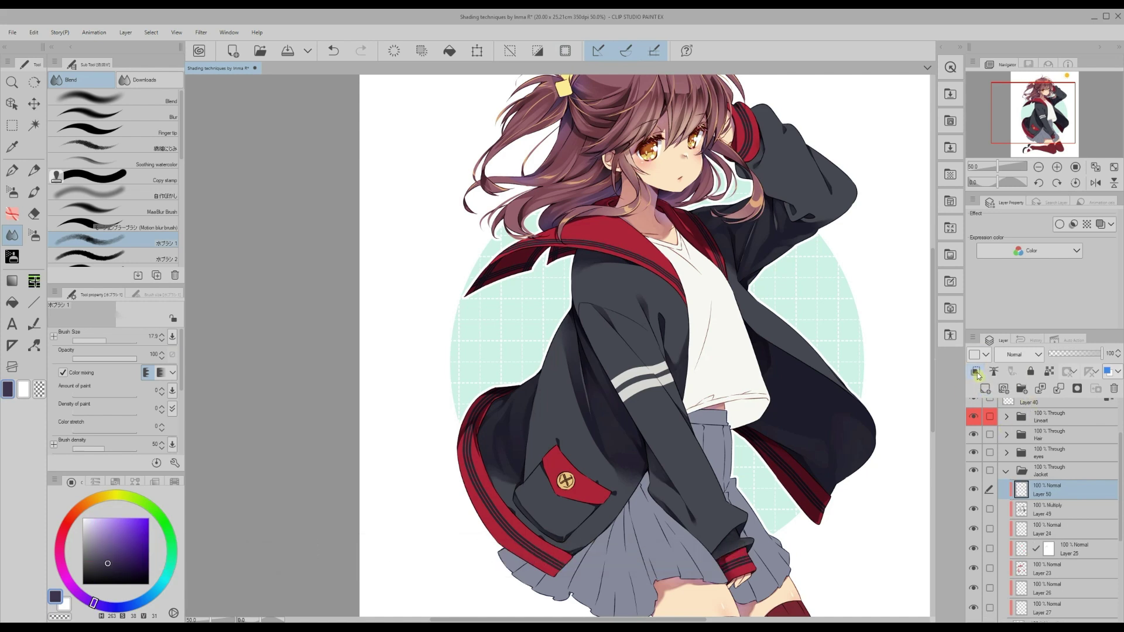
left_click(1012, 356)
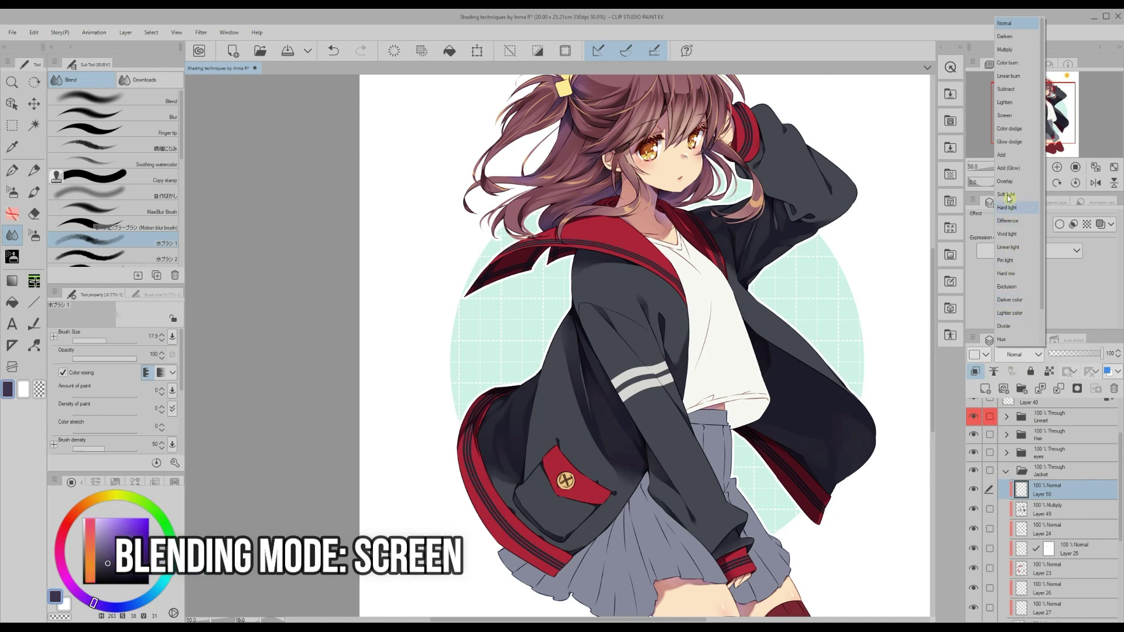
left_click(1004, 115)
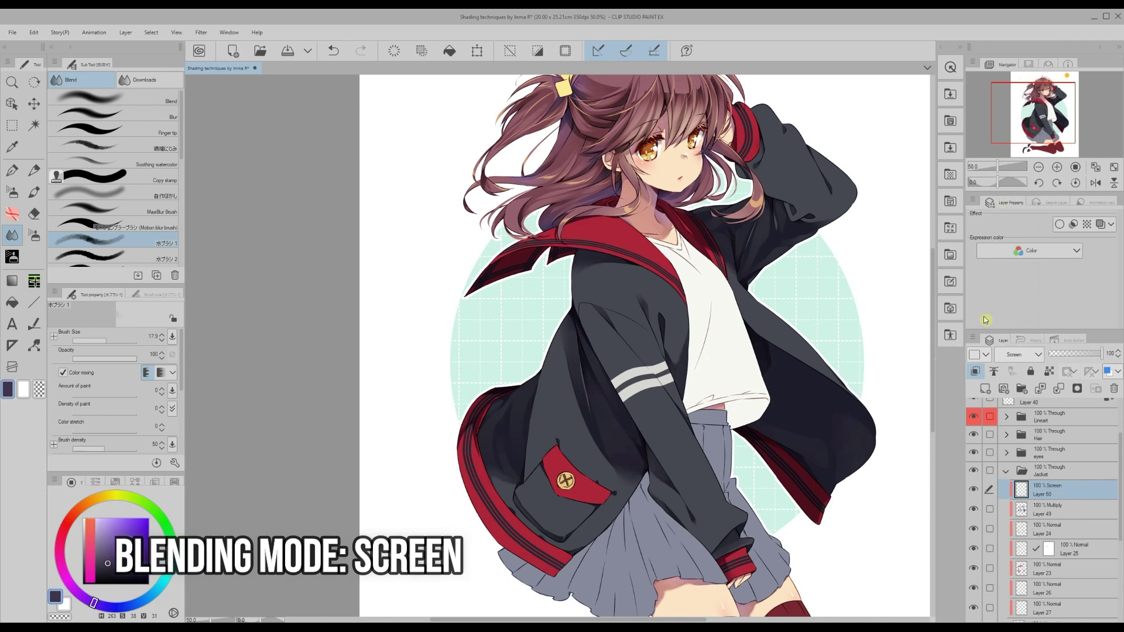
Airbrush blue (H 214, S 71, V 67) over the outer shadow areas of the collar, back and sleeve using the Soft airbrush at size 202.4
left_click_drag(93, 603, 140, 601)
left_click(129, 540)
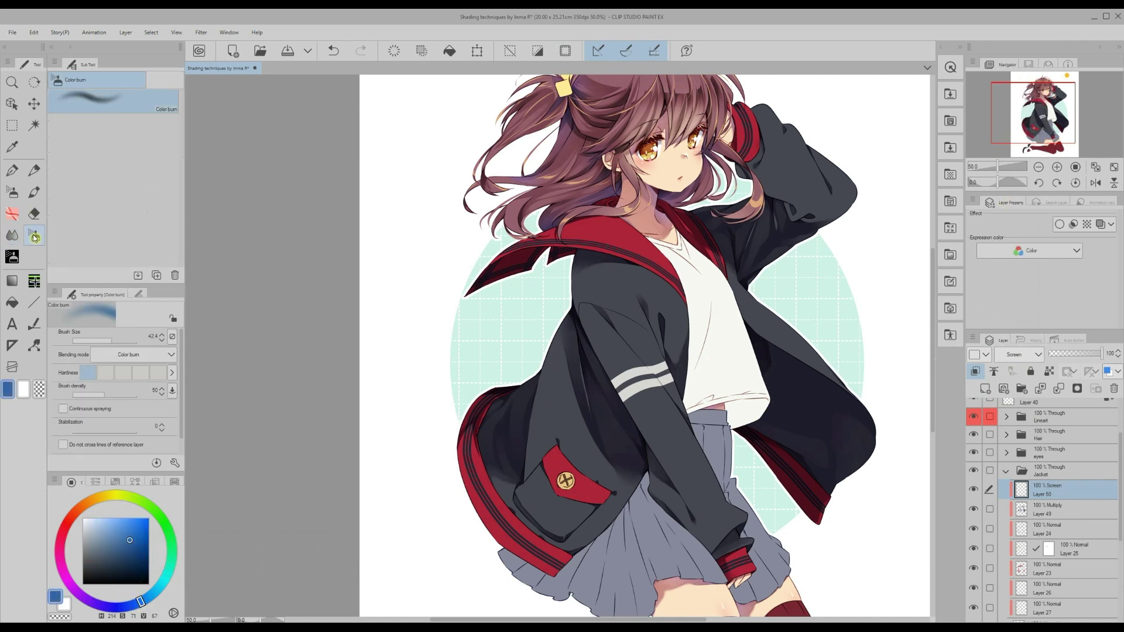
key("b")
mouse_move(574, 311)
left_mouse_down()
mouse_move(566, 278)
mouse_move(523, 288)
mouse_move(478, 280)
left_mouse_up()
left_click_drag(498, 404, 443, 400)
left_click_drag(578, 330, 559, 326)
scroll(549, 319, "up", 3)
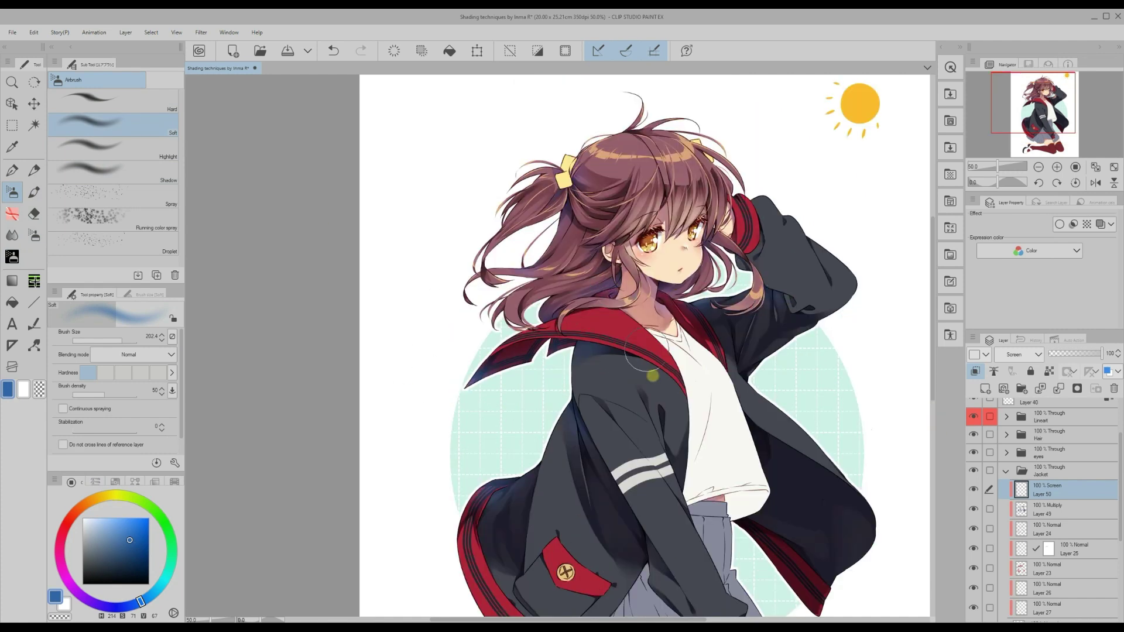
Refine the blue glow across the jacket shadows, alternating between blue and transparent colour with the Soft airbrush
key("c")
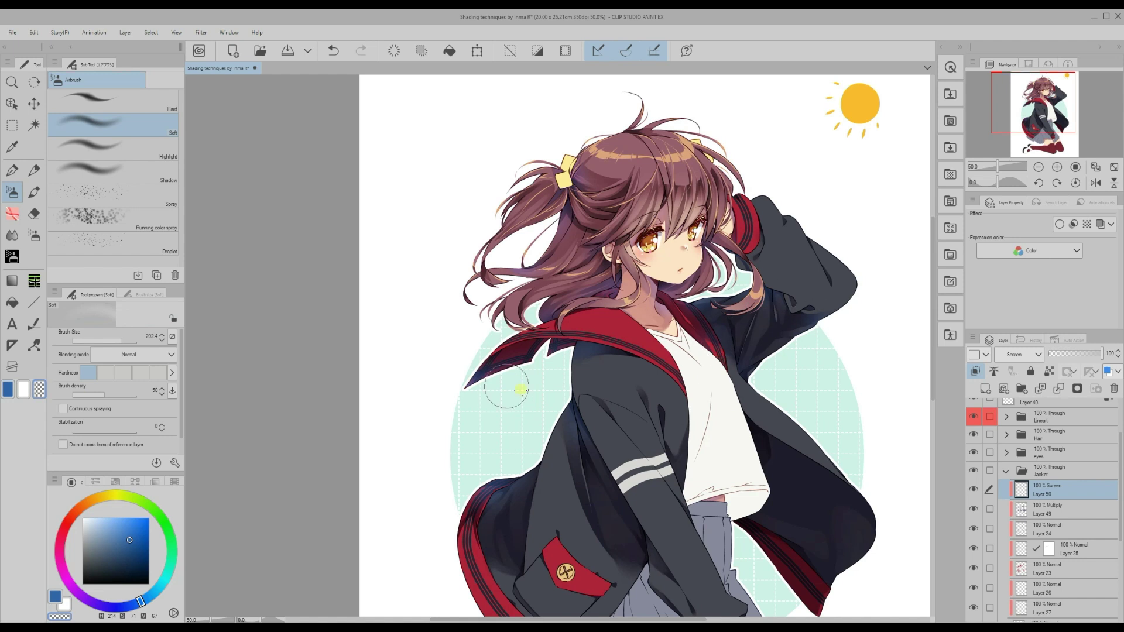
scroll(472, 462, "down", 4)
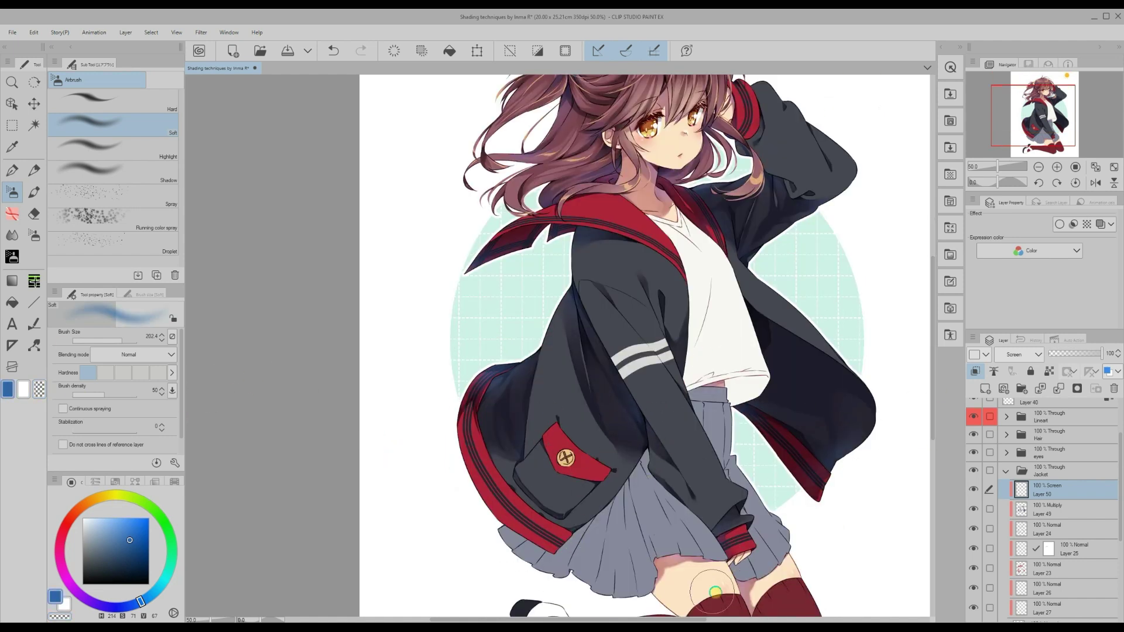
key("c")
left_click_drag(932, 430, 930, 392)
left_click(39, 389)
scroll(932, 393, "up", 2)
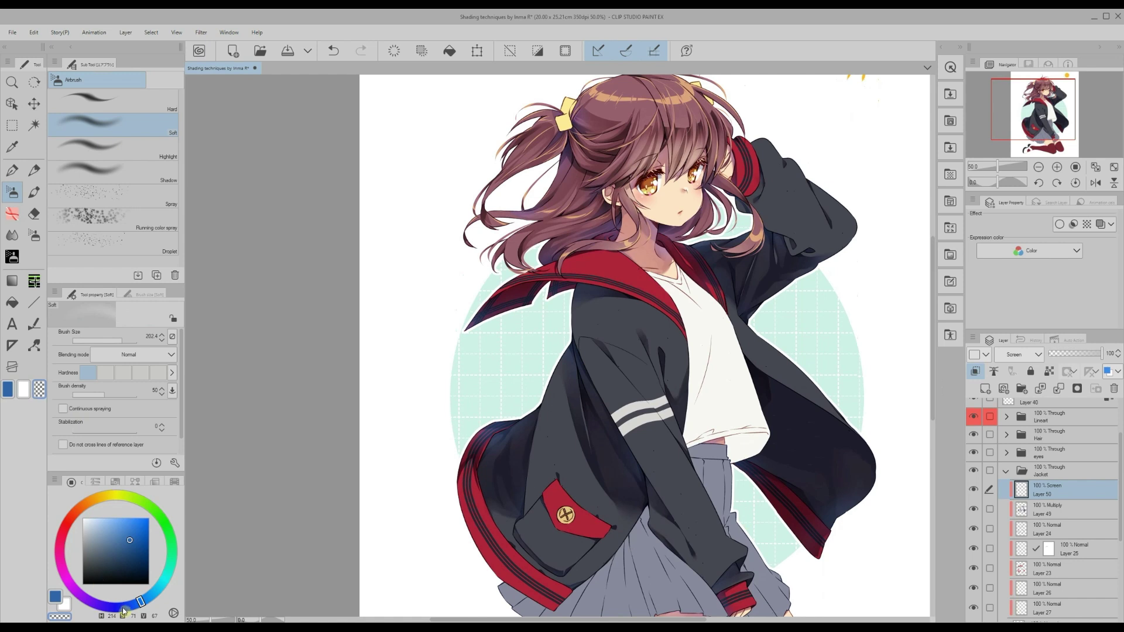
Shift the drawing colour to a muted indigo (S 44, V 59) and recolour the Screen layer's glow with Convert to drawing color
left_click_drag(124, 610, 118, 609)
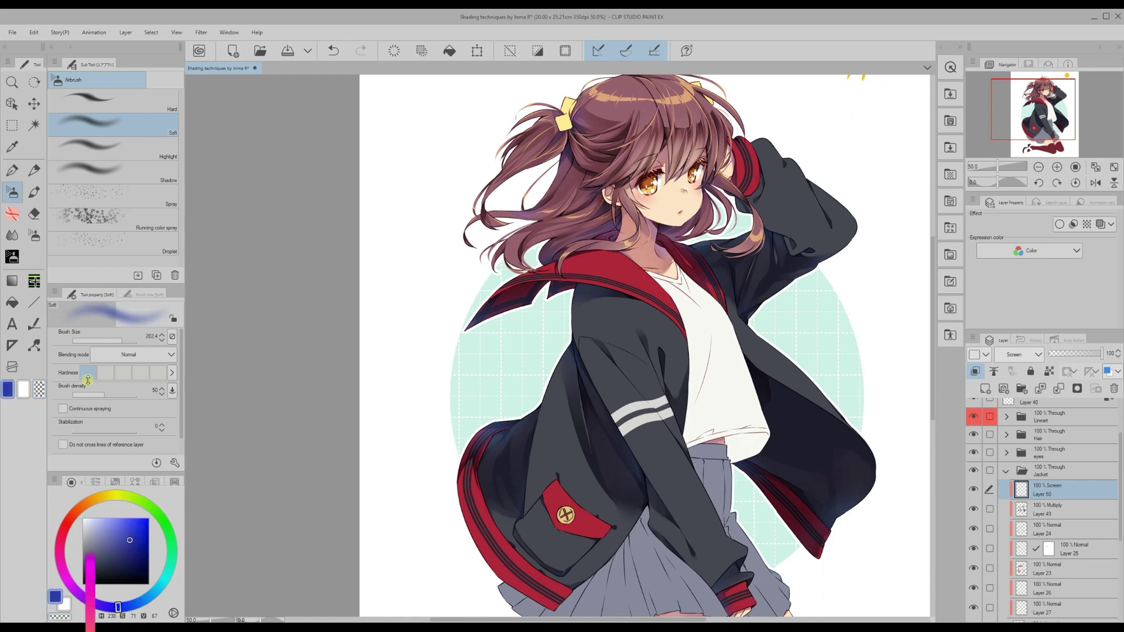
left_click(33, 32)
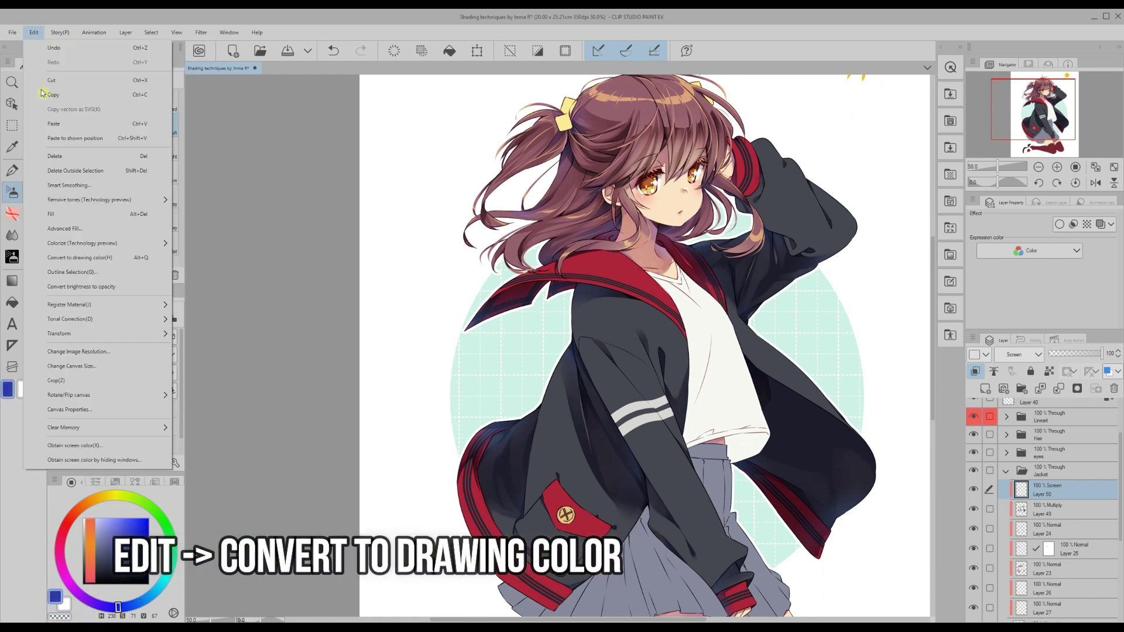
left_click(59, 261)
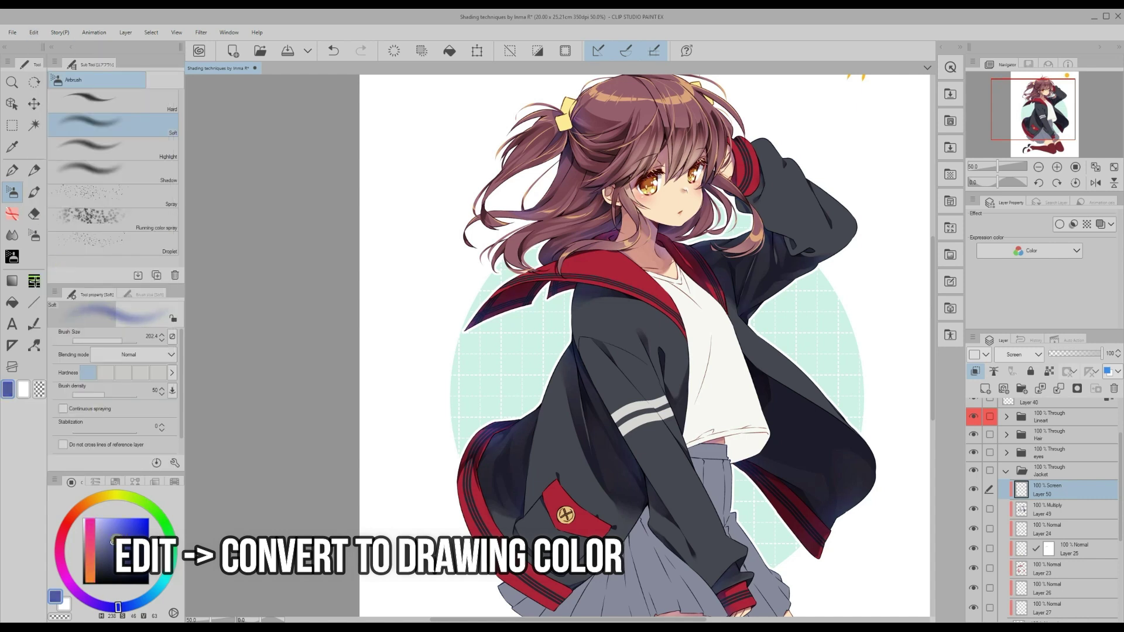
left_click(115, 541)
left_click(32, 36)
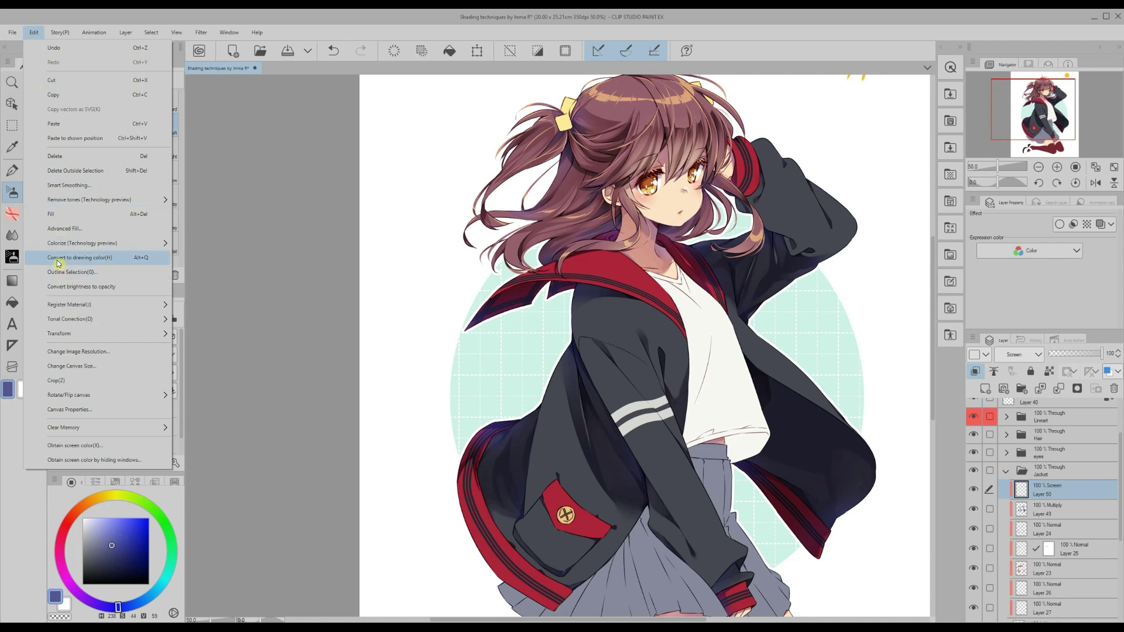
left_click(58, 263)
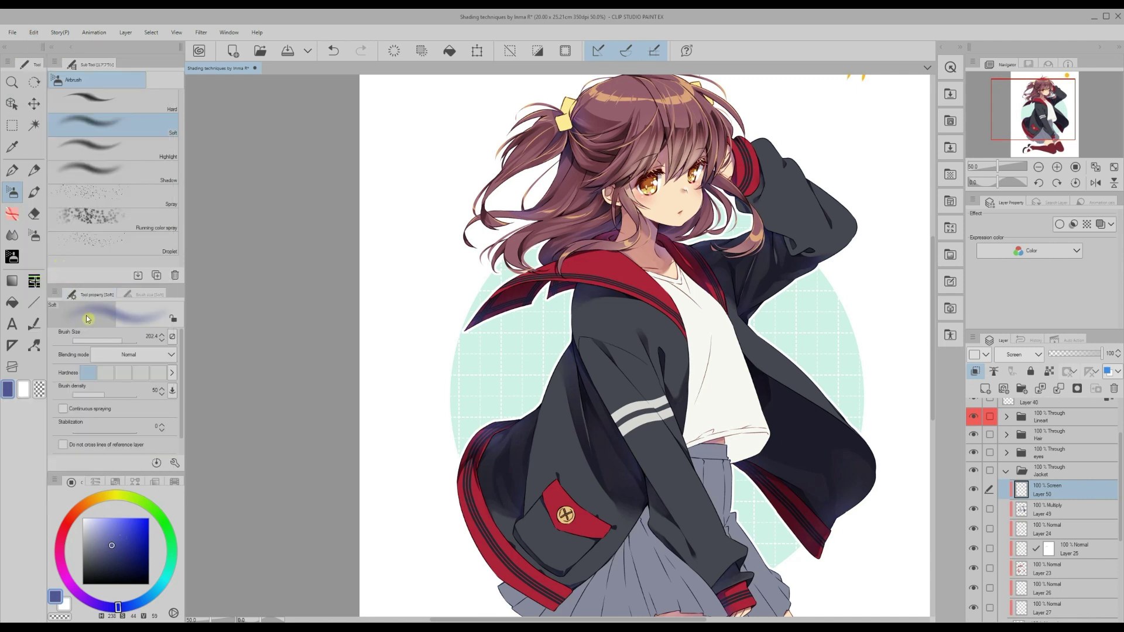
Clear the selection and add a new raster layer above Layer 24 with its blending mode set to Screen
left_click_drag(932, 418, 933, 416)
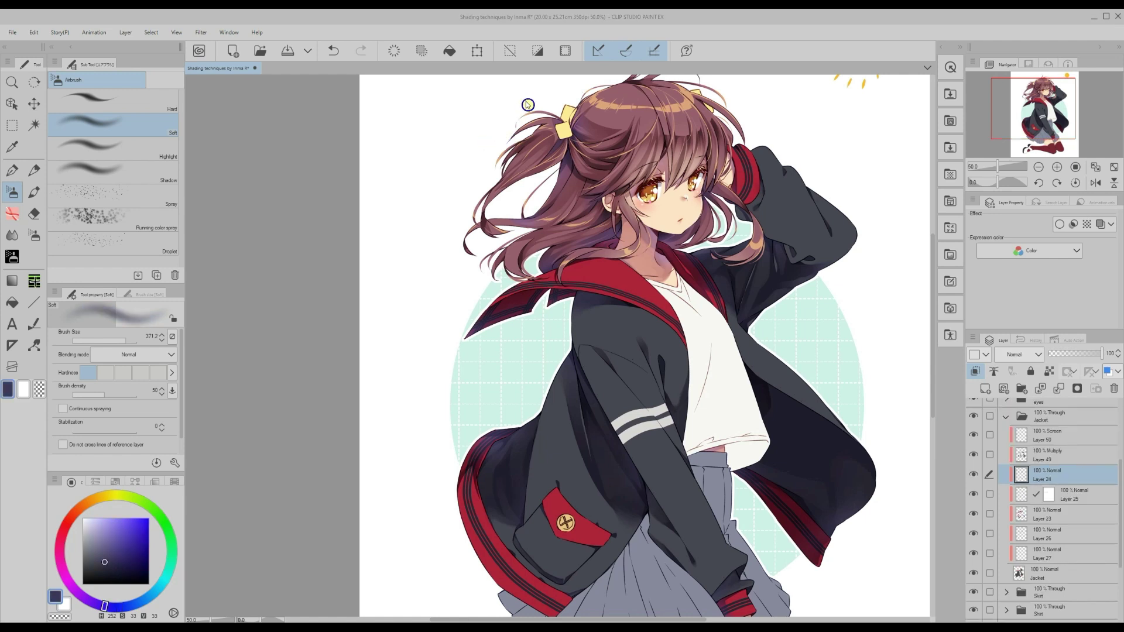
left_click(565, 51)
left_click(508, 53)
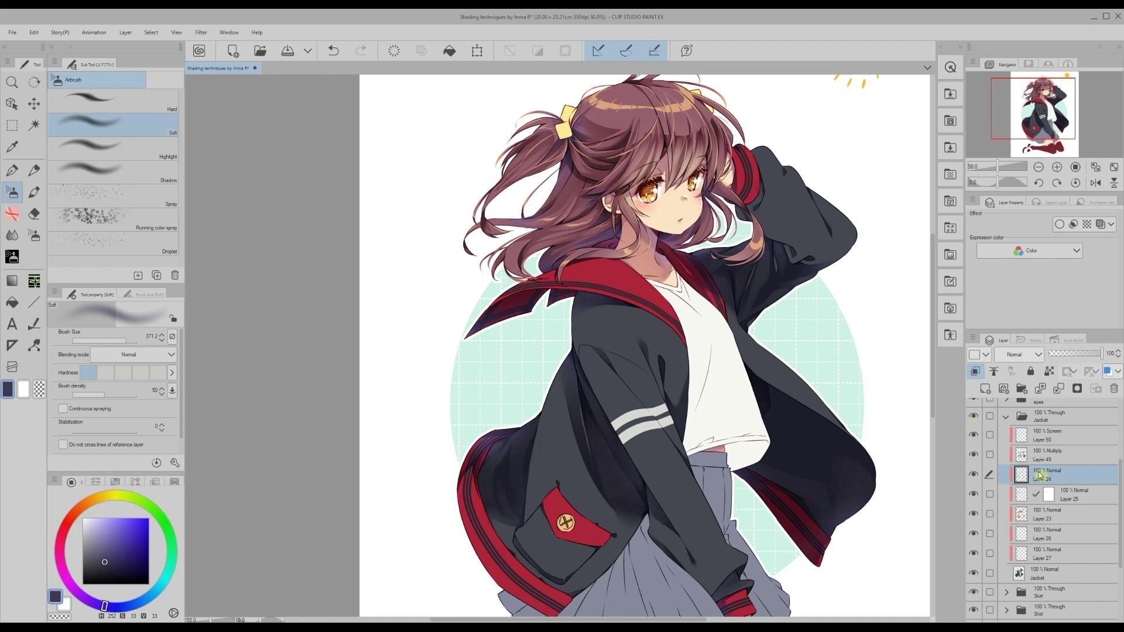
left_click(985, 388)
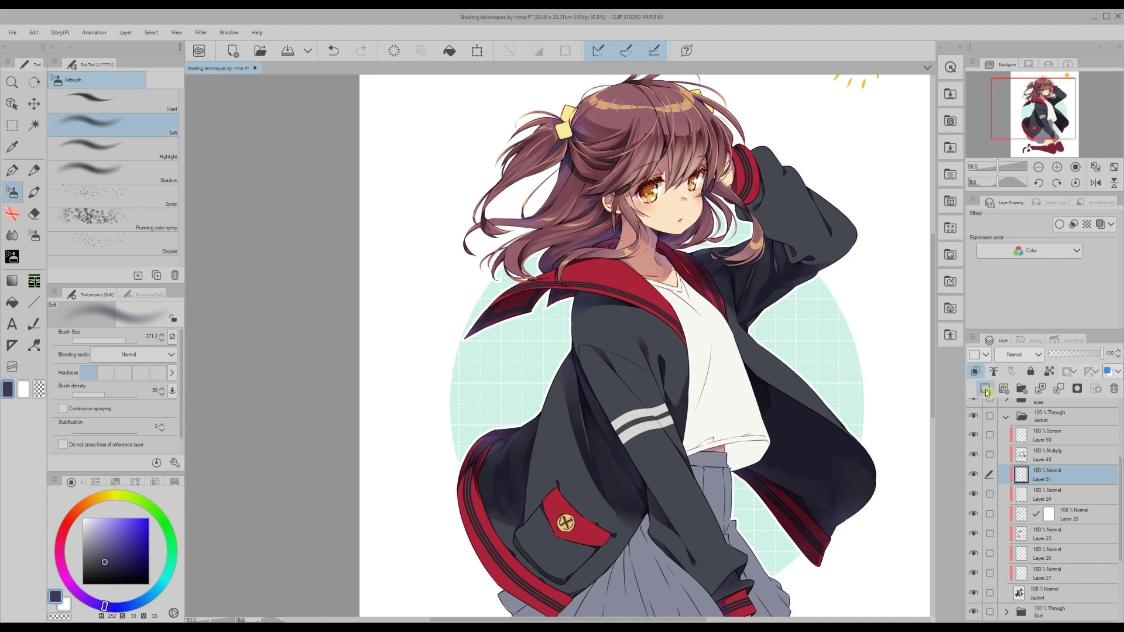
left_click(1015, 354)
left_click(1004, 115)
Airbrush muted purple (H 299, S 29, V 40) over the raised sleeve, open flap, shoulder and pocket area using the Soft airbrush at size 371.2
scroll(550, 429, "down", 2)
left_click_drag(103, 605, 71, 585)
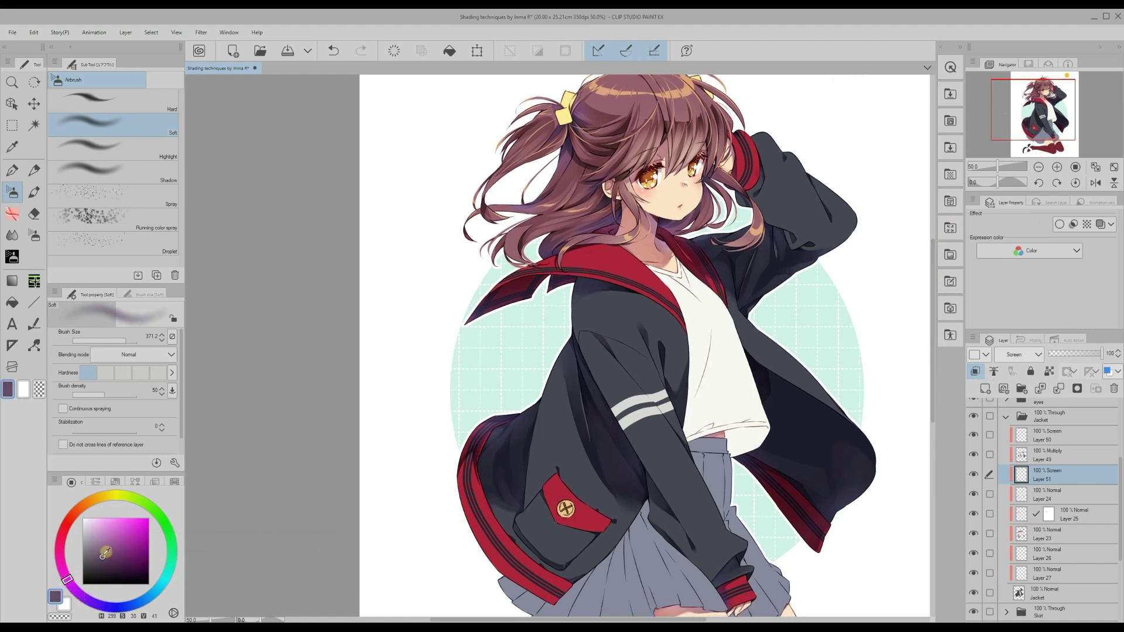
mouse_move(761, 234)
left_mouse_down()
mouse_move(797, 153)
mouse_move(757, 111)
mouse_move(741, 141)
left_mouse_up()
mouse_move(731, 374)
left_mouse_down()
mouse_move(771, 332)
mouse_move(811, 346)
mouse_move(846, 392)
left_mouse_up()
left_click_drag(635, 351, 546, 323)
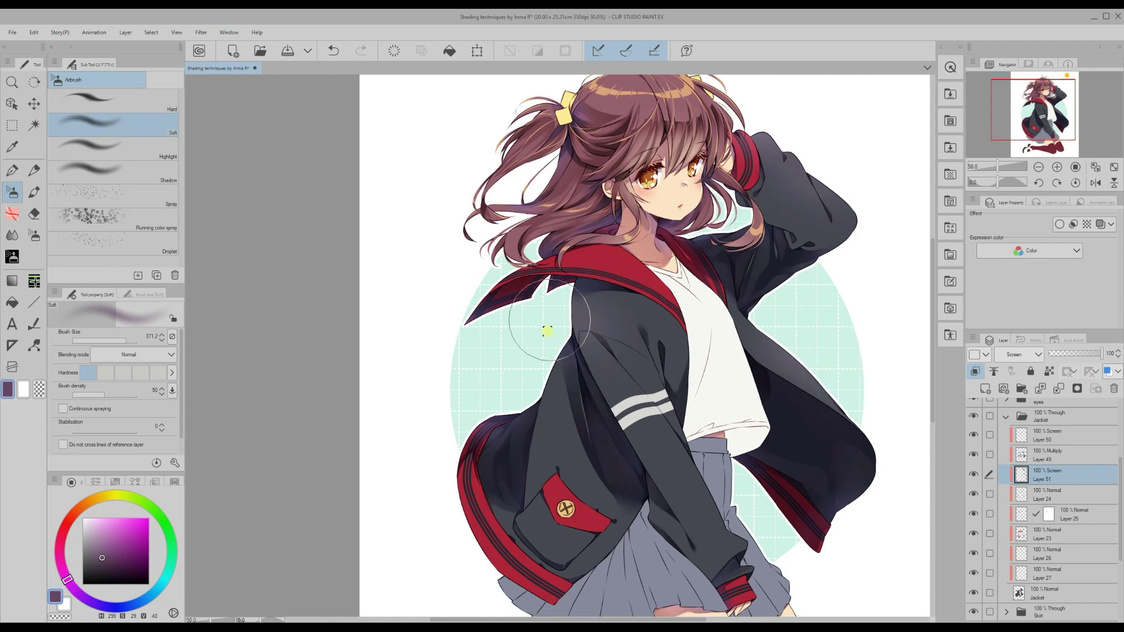
mouse_move(547, 531)
left_mouse_down()
mouse_move(622, 549)
mouse_move(583, 557)
mouse_move(557, 590)
mouse_move(480, 589)
mouse_move(728, 518)
mouse_move(720, 525)
mouse_move(711, 510)
mouse_move(691, 427)
mouse_move(589, 437)
left_mouse_up()
left_click_drag(933, 346, 934, 345)
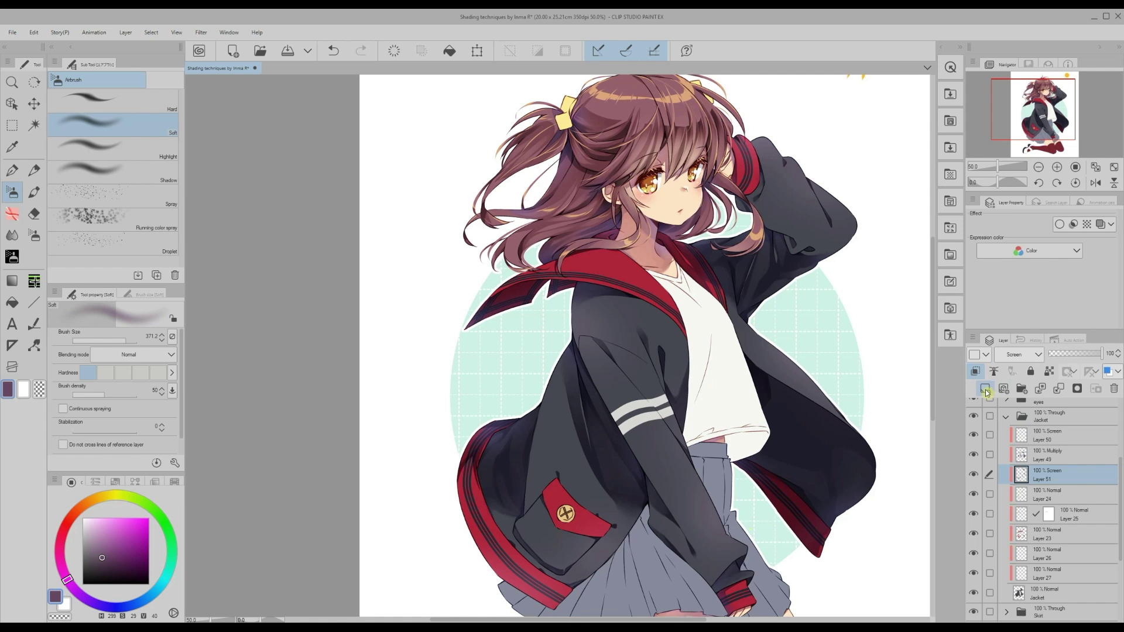
Add a new raster layer above the purple Screen layer and set its blending mode to Multiply
left_click(985, 389)
left_click(1016, 354)
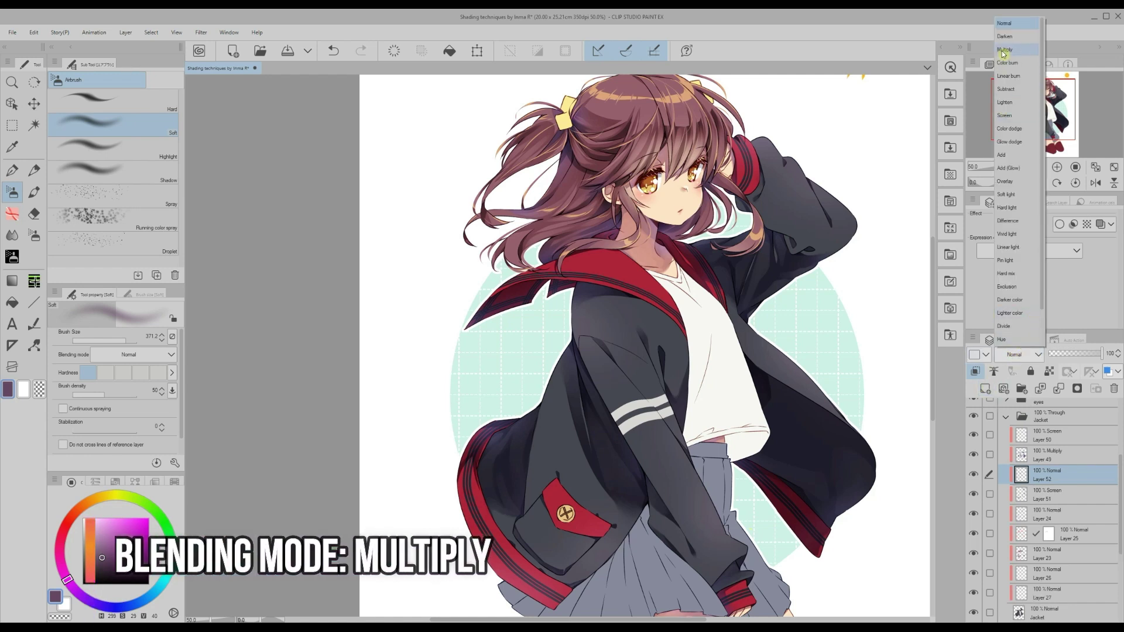
left_click(1004, 50)
Softly airbrush grey-violet (H 271, S 7, V 51) over the jacket's raised arm and collar areas, clean it up with transparent colour, and undo the last stroke
left_click(97, 535)
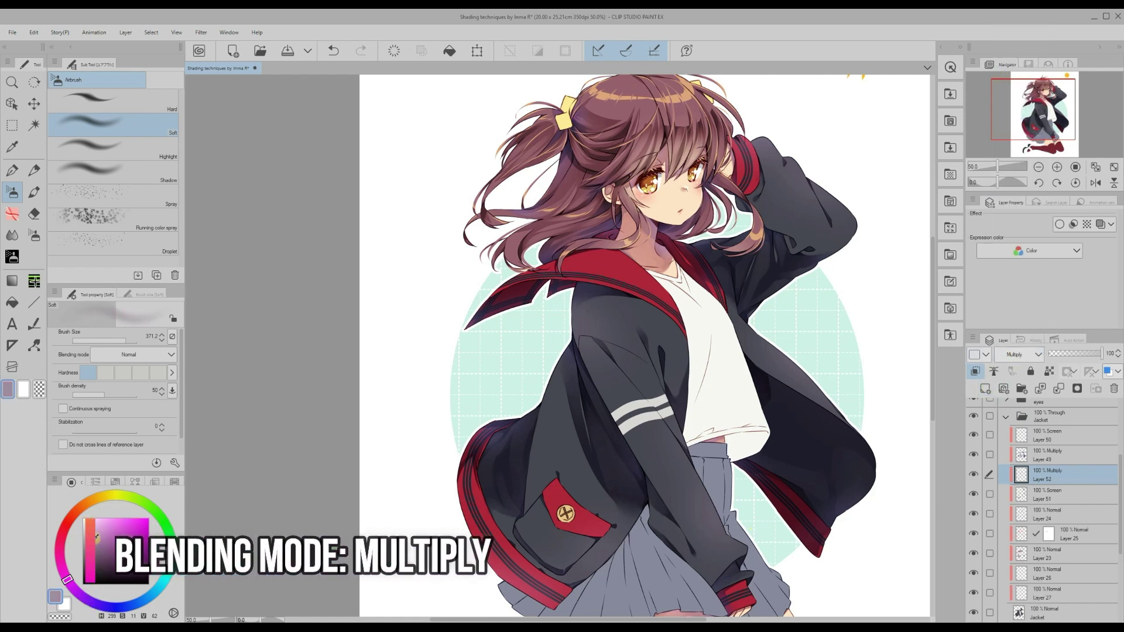
left_click_drag(67, 580, 87, 597)
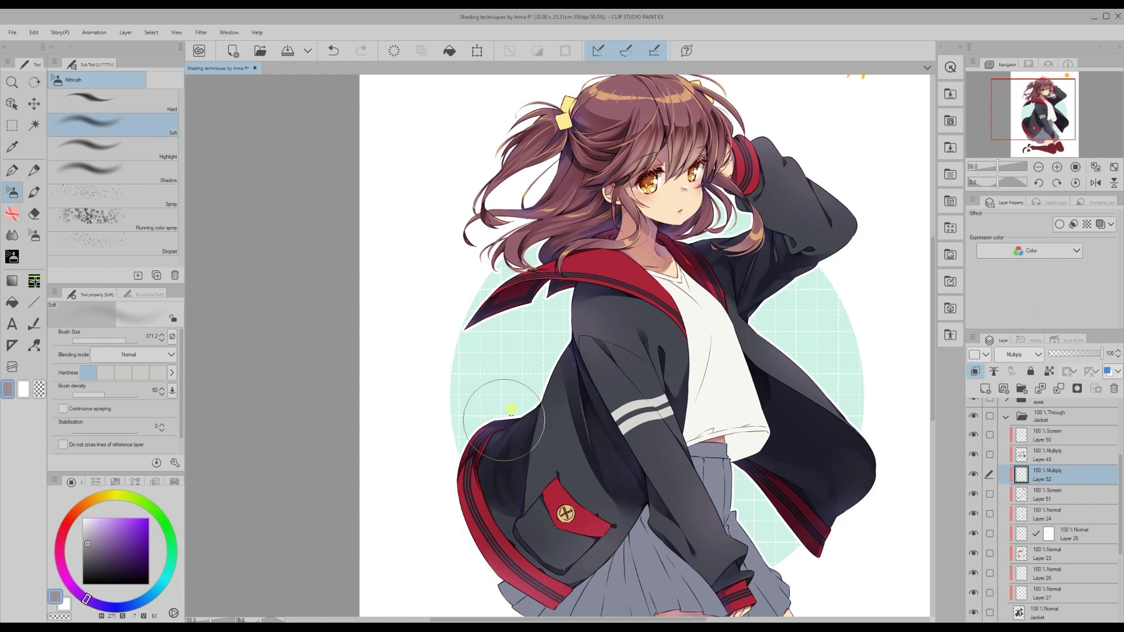
mouse_move(791, 279)
left_mouse_down()
mouse_move(733, 400)
mouse_move(732, 369)
mouse_move(763, 501)
mouse_move(773, 501)
mouse_move(750, 420)
mouse_move(693, 252)
left_mouse_up()
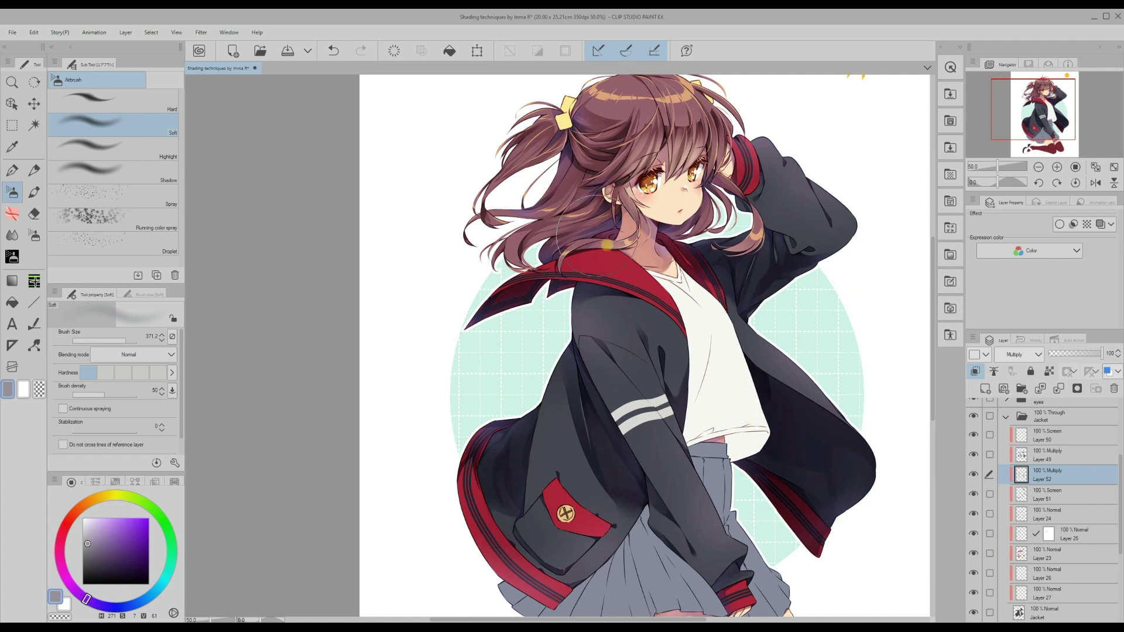
scroll(687, 495, "down", 2)
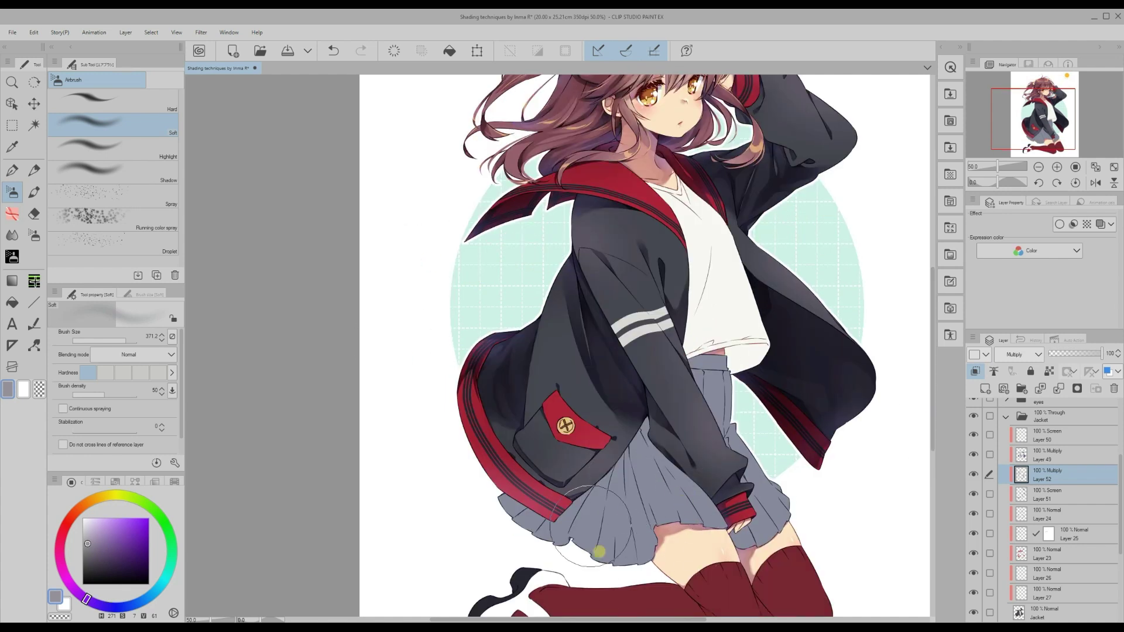
left_click_drag(503, 228, 590, 288)
scroll(590, 288, "up", 3)
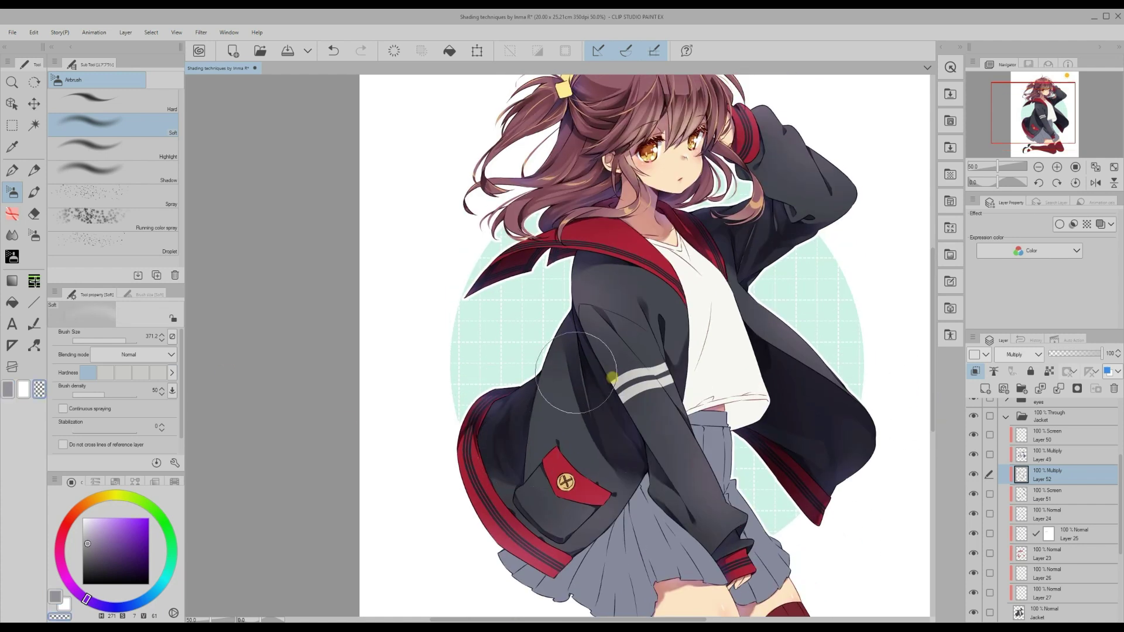
scroll(933, 373, "up", 1)
scroll(932, 372, "down", 1)
key("ctrl+z")
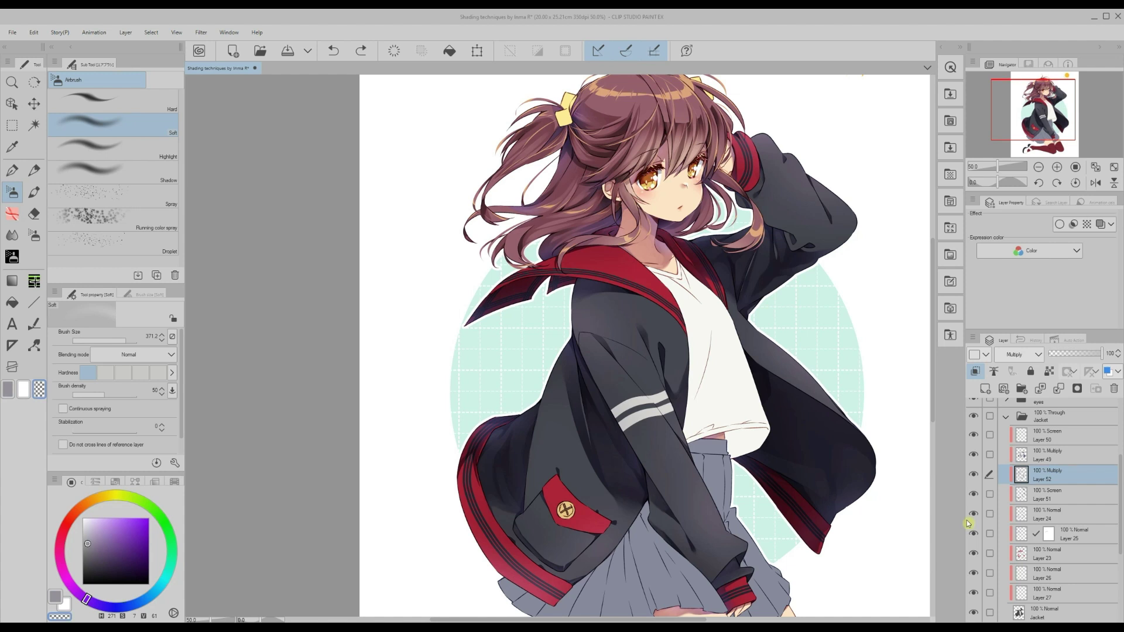
Add a new raster layer above the top Screen layer in the Jacket folder, set it to Screen, and clip it to the layer below
left_click(1040, 437)
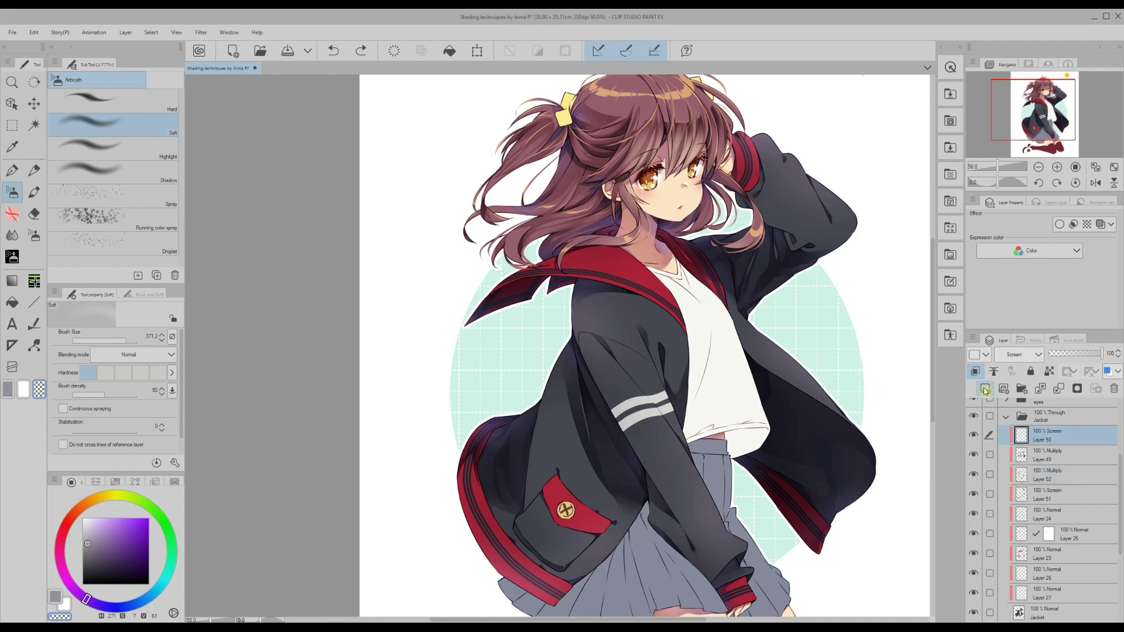
left_click(984, 389)
left_click(1014, 355)
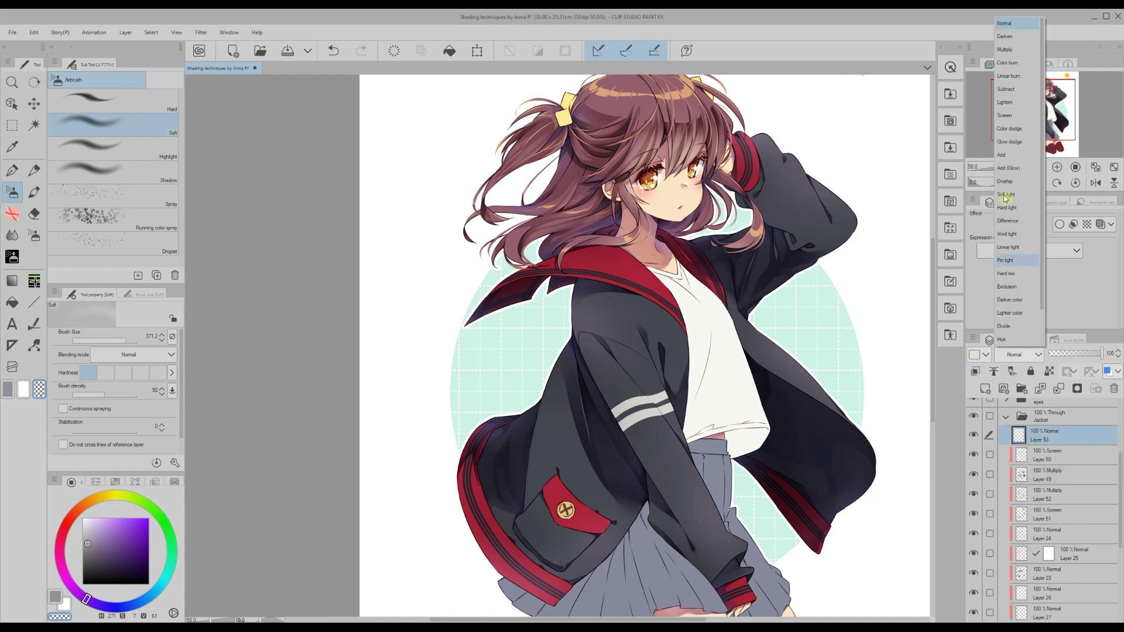
left_click(1003, 116)
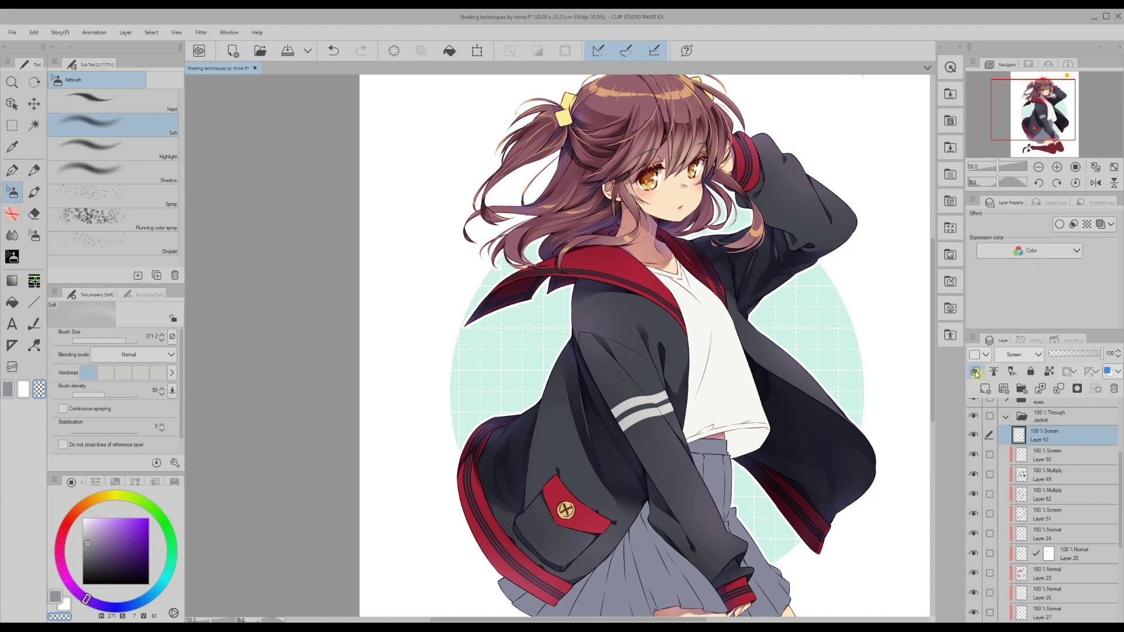
left_click(975, 373)
Draw thin highlight lines along the jacket's folds and edges with the Mapping pen in a dark grey-violet, and check the highlight layer's visibility
left_click_drag(89, 546, 97, 558)
left_click(12, 171)
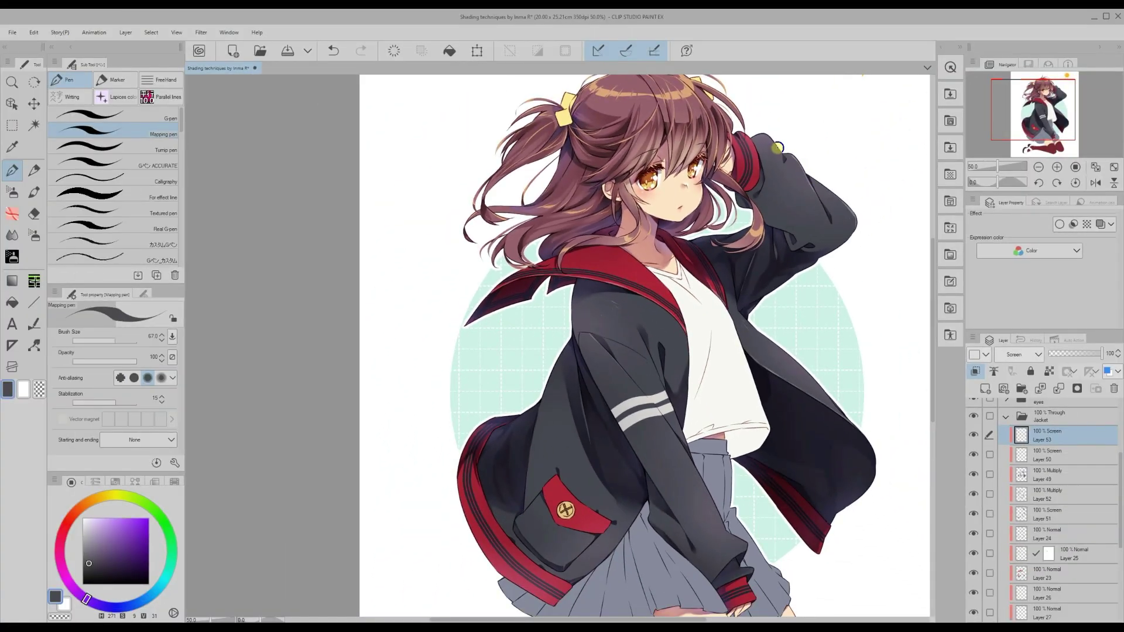
scroll(752, 541, "down", 2)
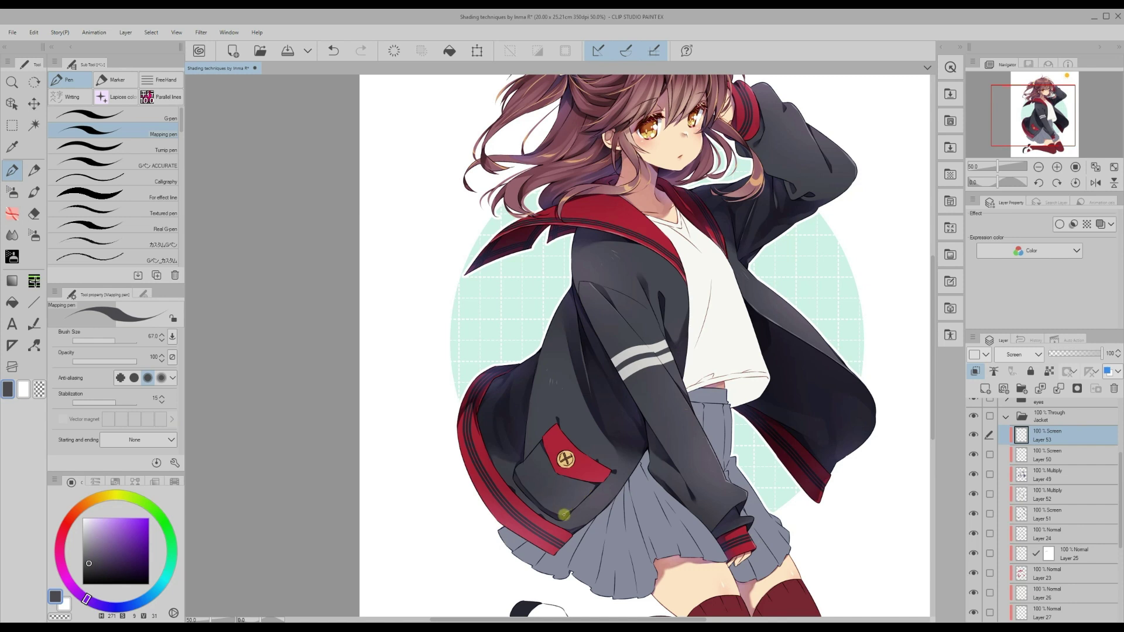
scroll(933, 427, "up", 2)
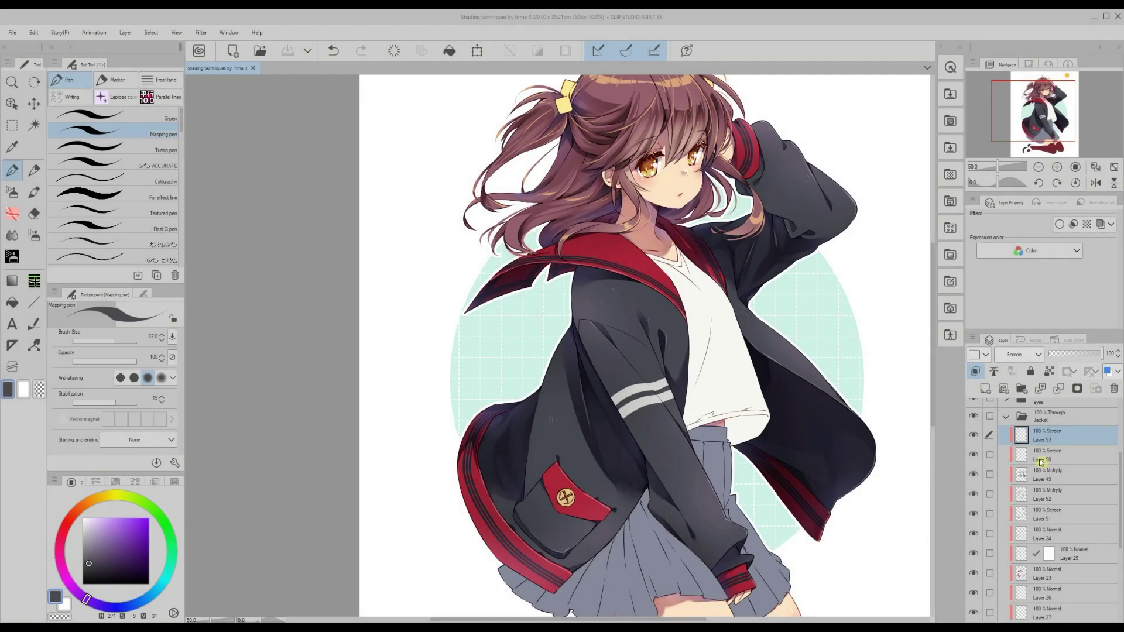
left_click(973, 434)
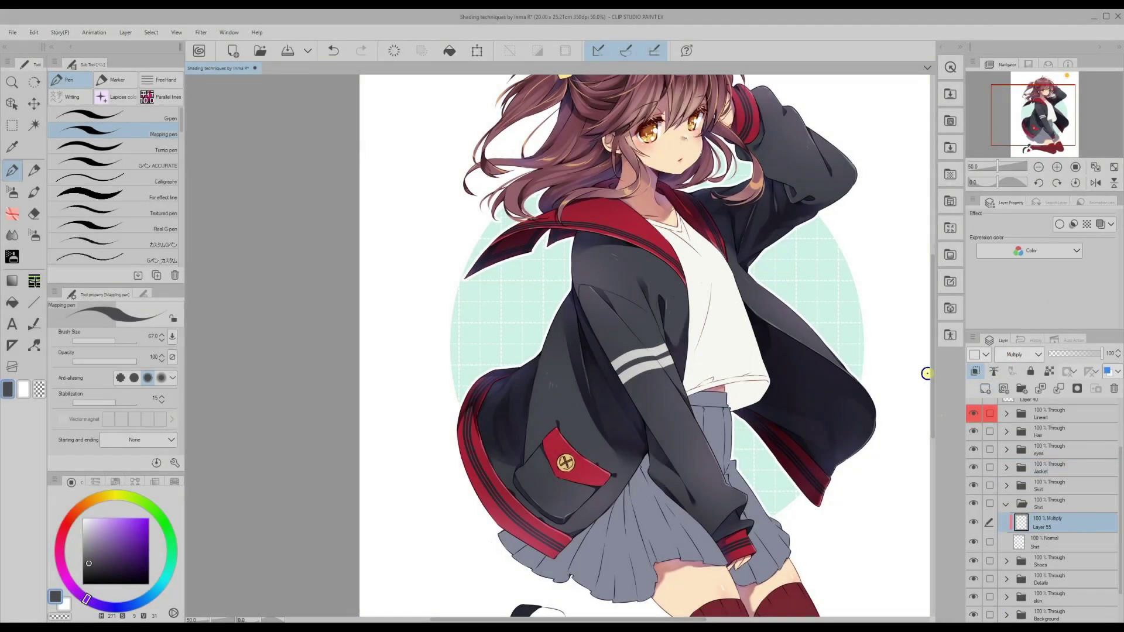
Block in pale pink (H 336, S 19, V 81) fold shadows on the white shirt's Multiply layer with the Mapping pen at size 67.9
scroll(926, 374, "up", 1)
left_click(98, 526)
left_click(1057, 168)
left_click_drag(645, 620, 685, 619)
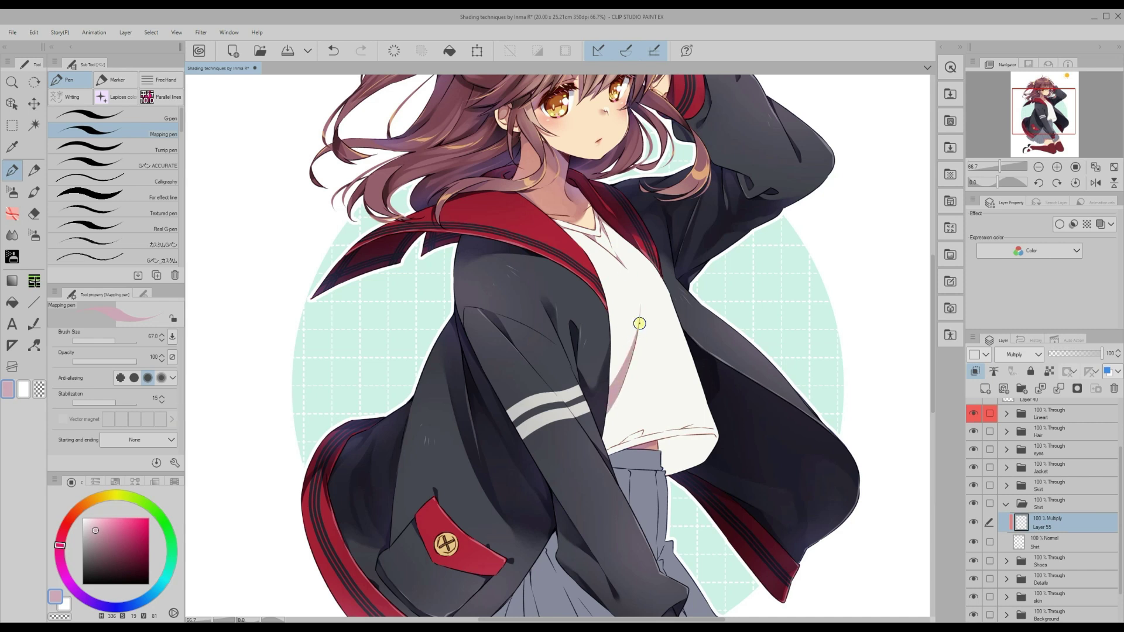
mouse_move(661, 290)
left_mouse_down()
mouse_move(680, 370)
mouse_move(657, 325)
left_mouse_up()
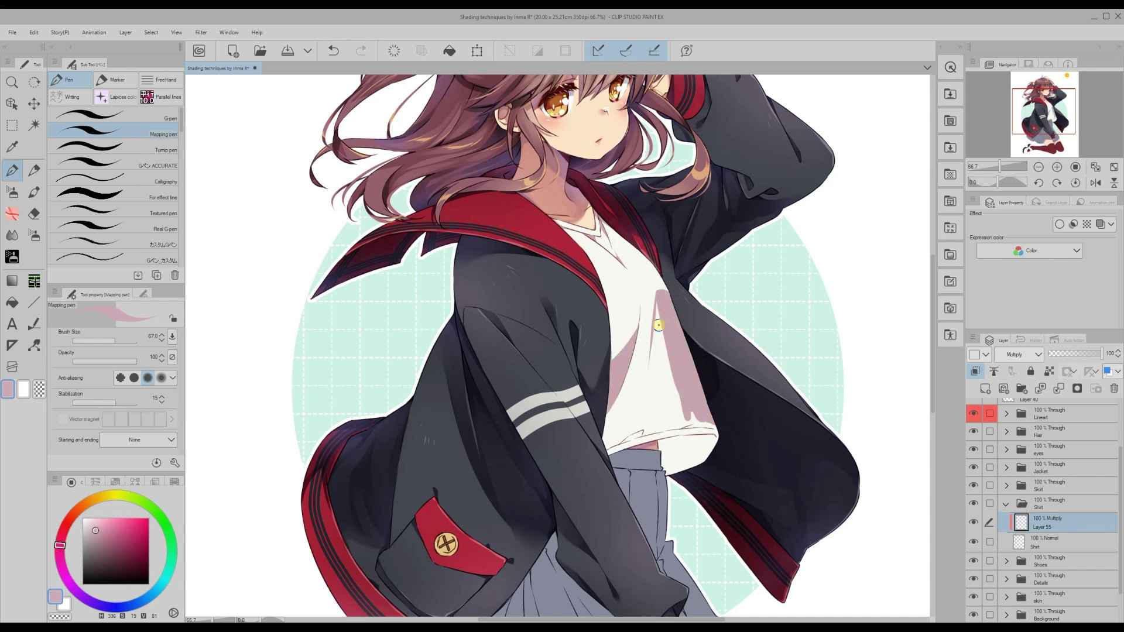
mouse_move(677, 392)
left_mouse_down()
mouse_move(711, 416)
mouse_move(667, 450)
left_mouse_up()
Refine the shirt's shadow shapes around the folds and hem, alternating between pale pink and transparent colour
key("c")
key("c")
key("c")
key("c")
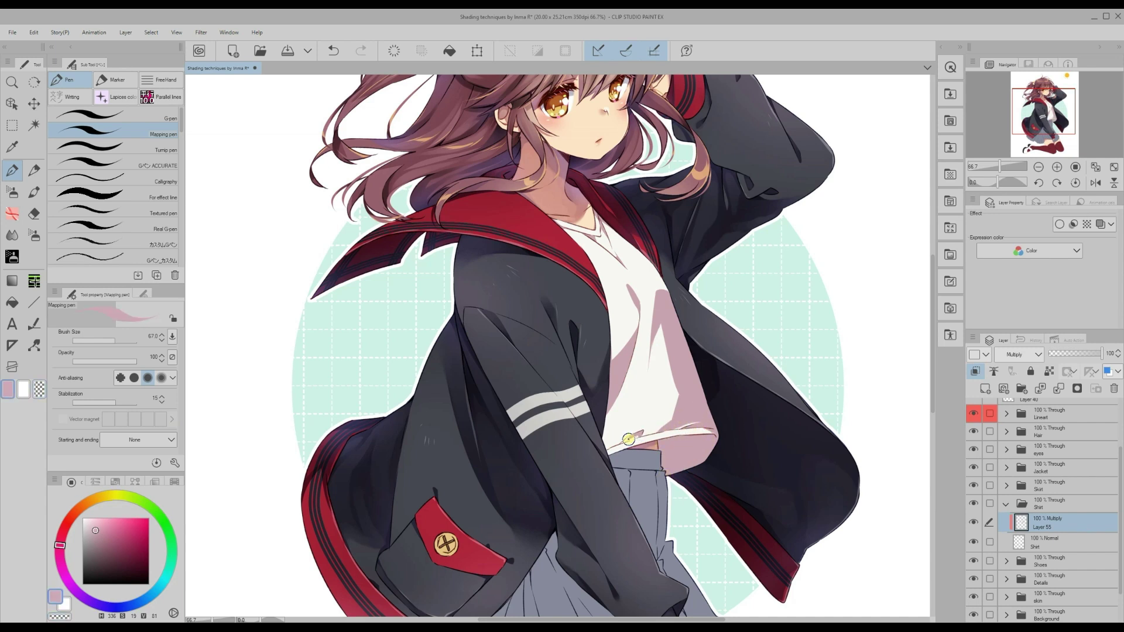
key("c")
key("c")
Lock the shirt shadow layer's transparent pixels, and vary the shadows with white and darker mauve strokes using the Opaque watercolor brush at size 52.5
left_click_drag(933, 375, 933, 363)
left_click(1049, 371)
left_click(33, 192)
left_click(28, 388)
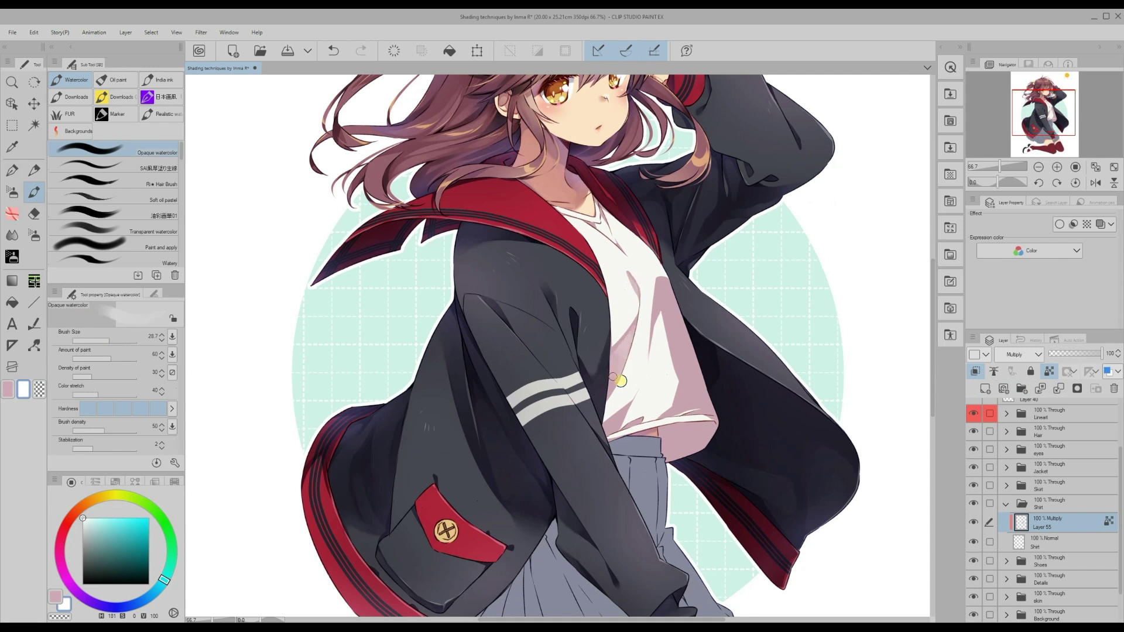
left_click_drag(674, 289, 681, 342)
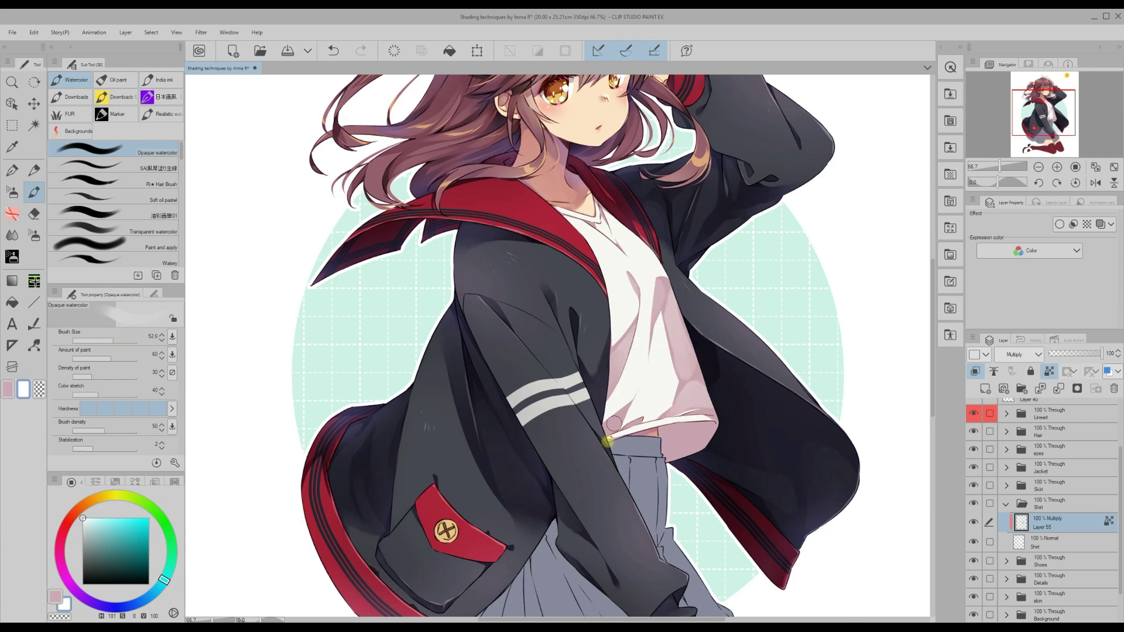
left_click(55, 595)
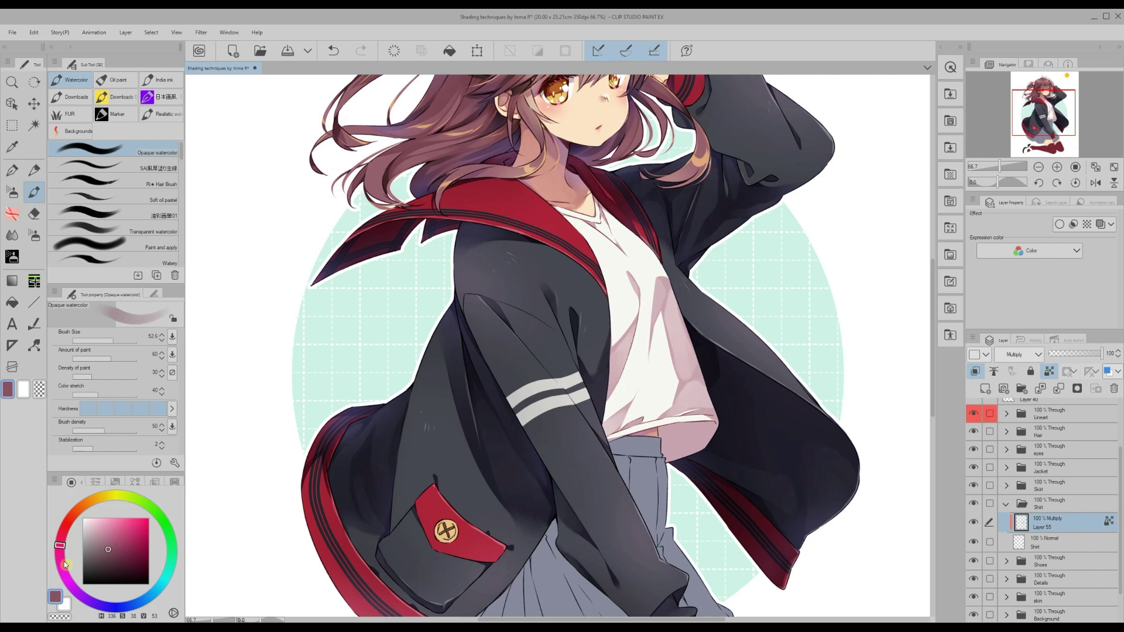
mouse_move(669, 434)
left_mouse_down()
mouse_move(690, 454)
mouse_move(711, 428)
left_mouse_up()
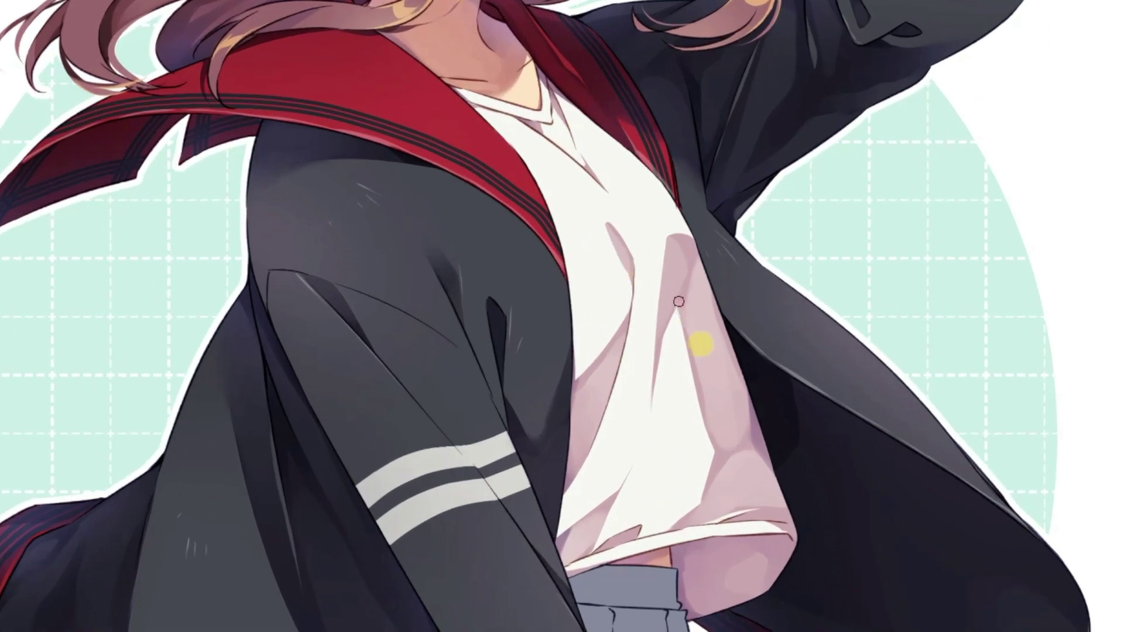
Soften the edges of the shirt's fold and hem shadows with the Blur tool at size 26.5
left_click(675, 524)
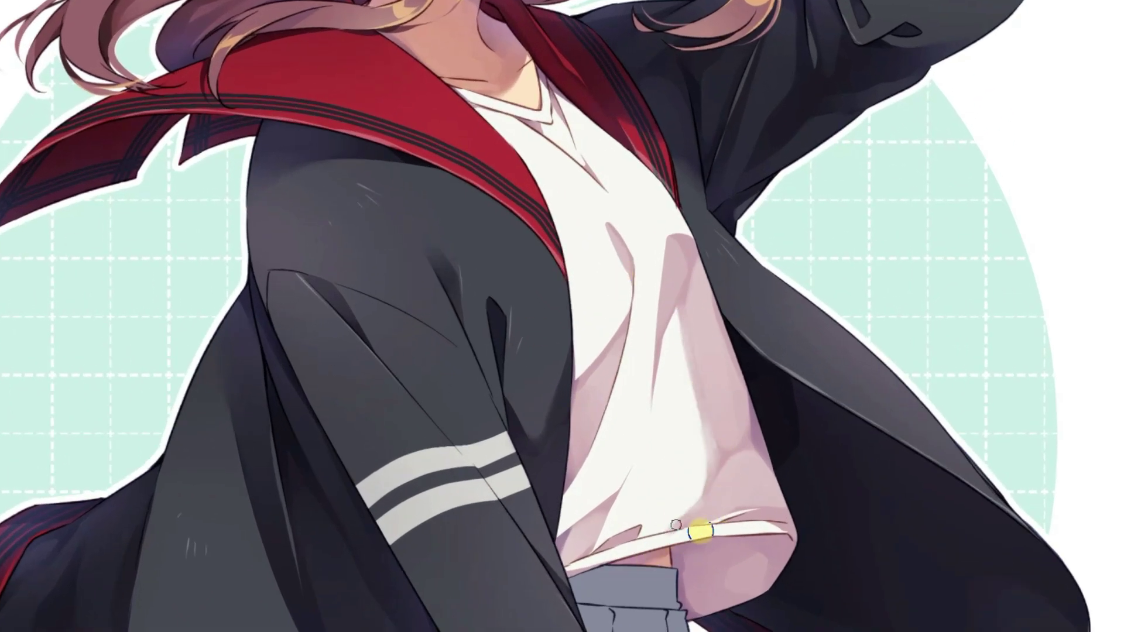
left_click(566, 531)
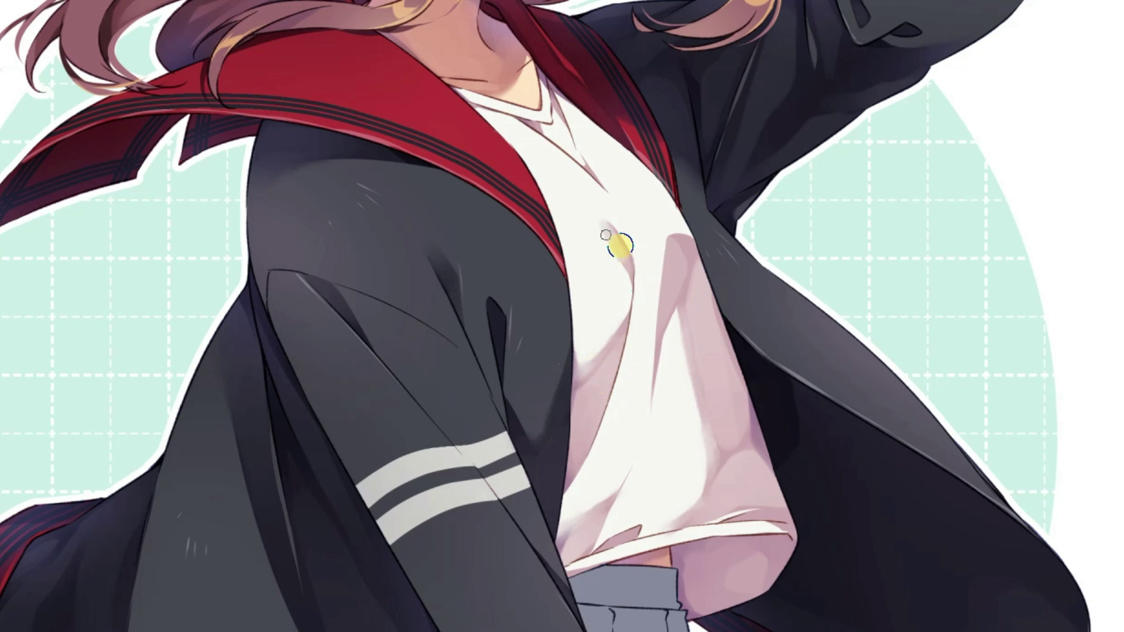
left_click(655, 323)
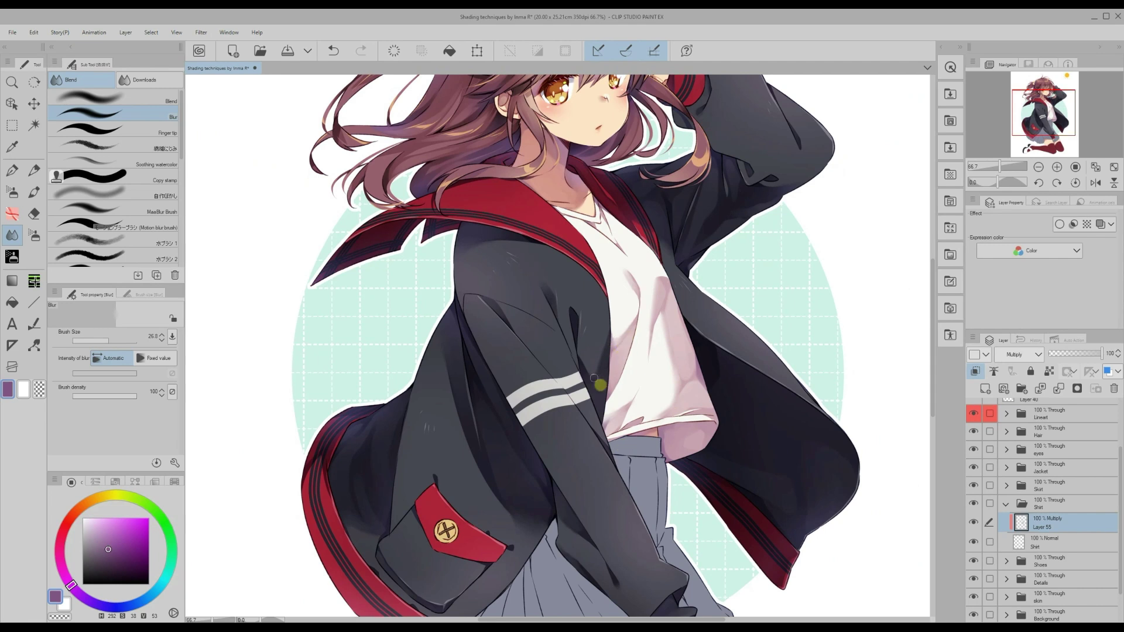
Add a layer mask to the shirt's Multiply layer and fade parts of the shadows with the Soft airbrush in transparent colour
left_click_drag(933, 396, 932, 401)
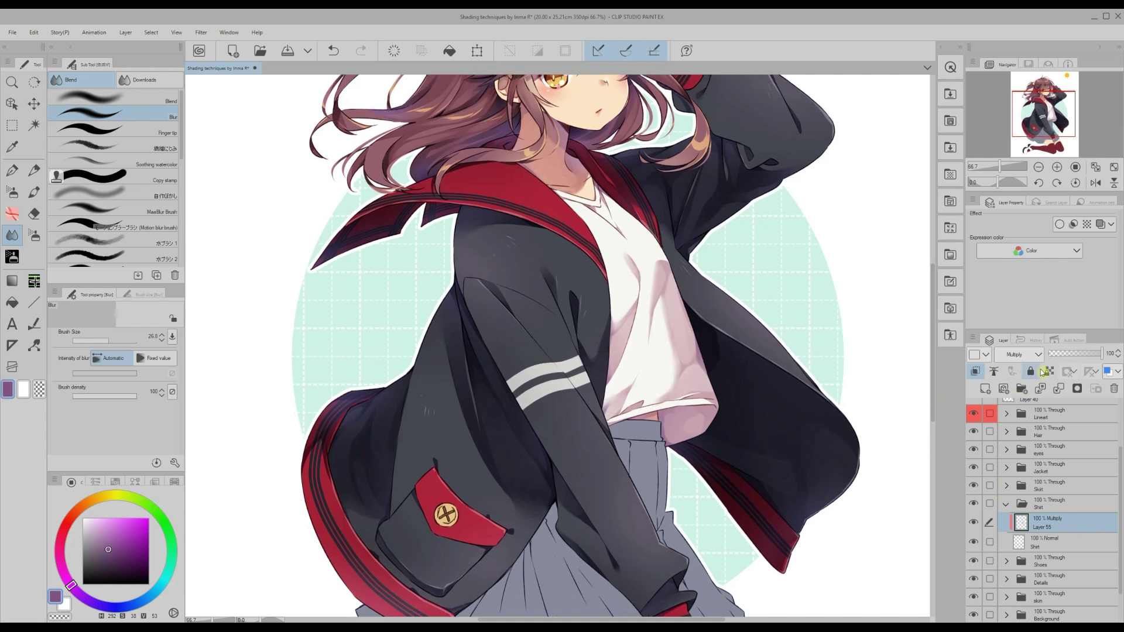
left_click(1078, 391)
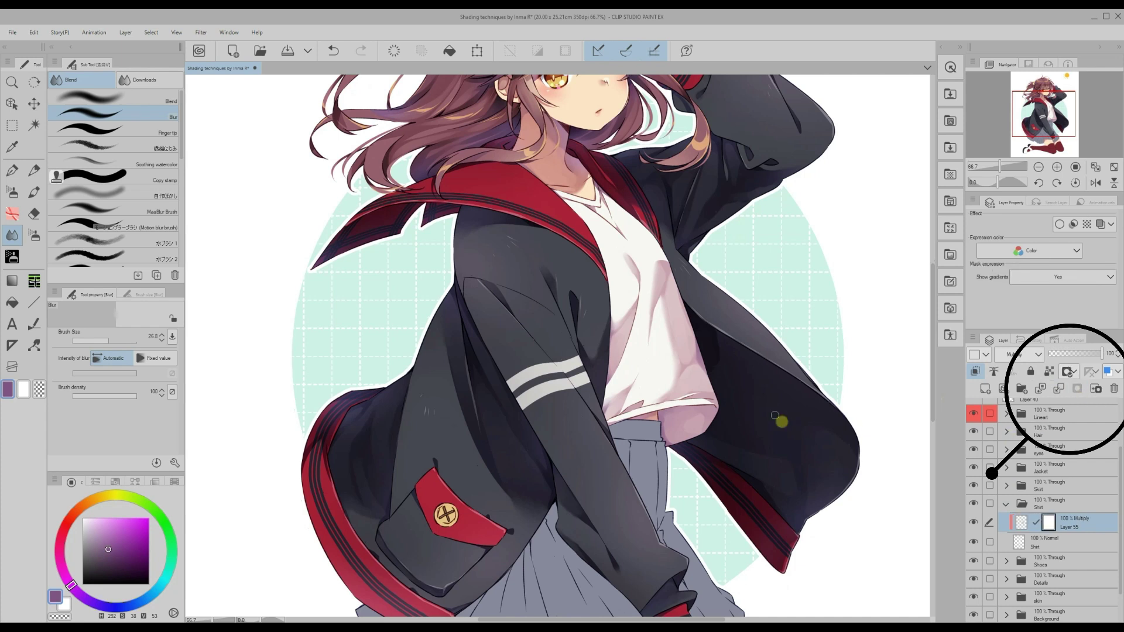
left_click(11, 192)
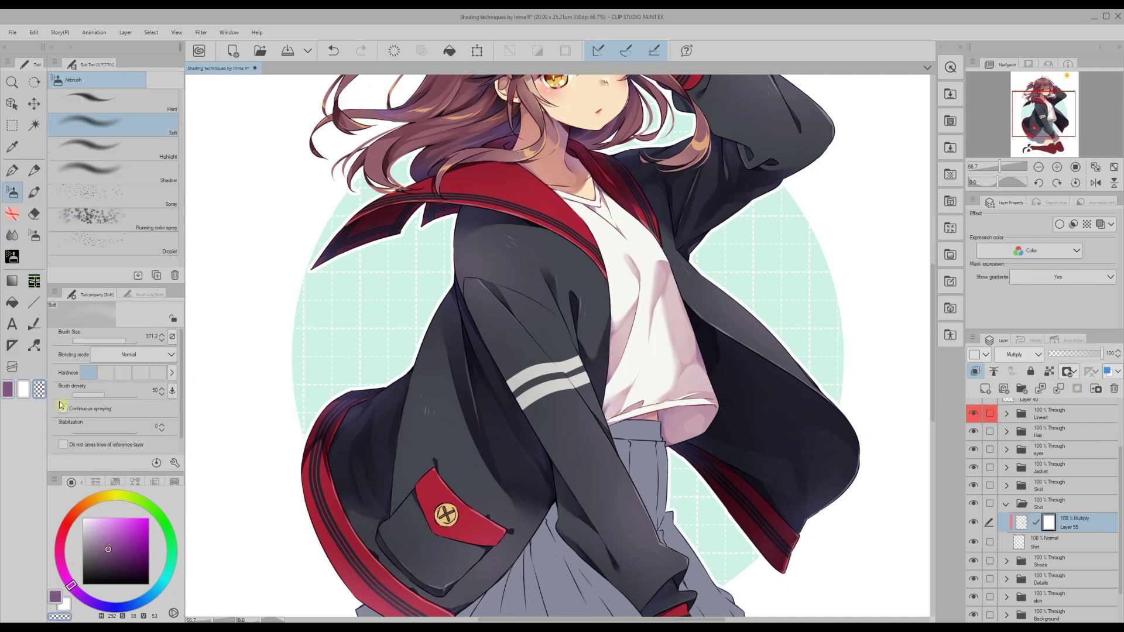
left_click(120, 341)
mouse_move(684, 391)
left_mouse_down()
mouse_move(685, 288)
mouse_move(667, 347)
mouse_move(669, 315)
mouse_move(668, 381)
mouse_move(614, 426)
mouse_move(658, 297)
mouse_move(652, 353)
mouse_move(657, 297)
mouse_move(652, 344)
mouse_move(612, 410)
mouse_move(650, 363)
mouse_move(626, 389)
left_mouse_up()
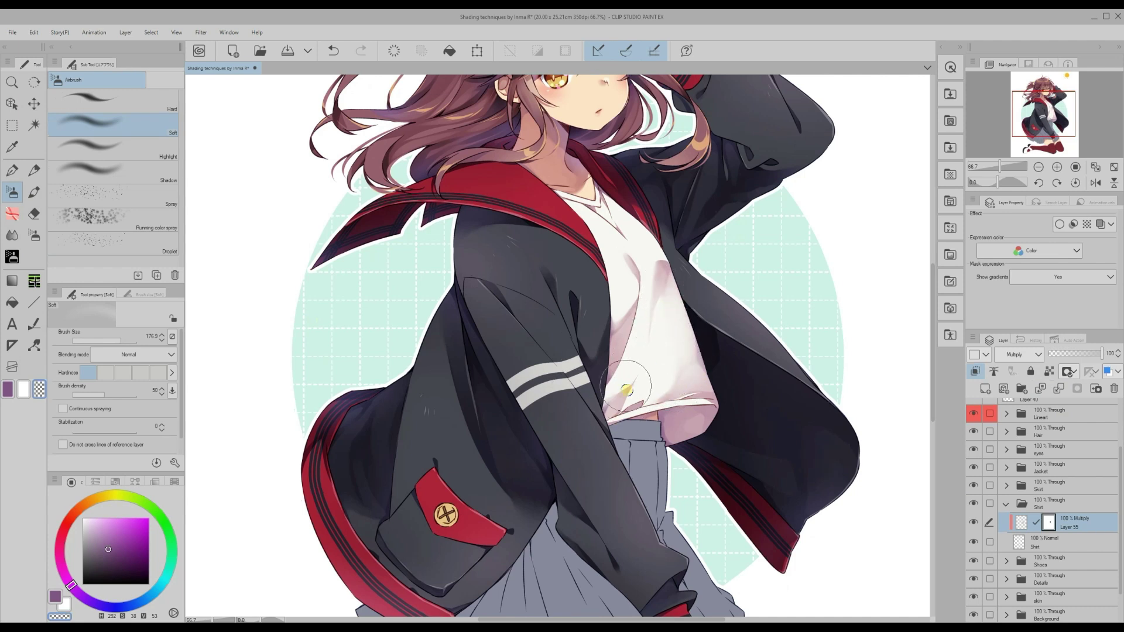
left_click(8, 389)
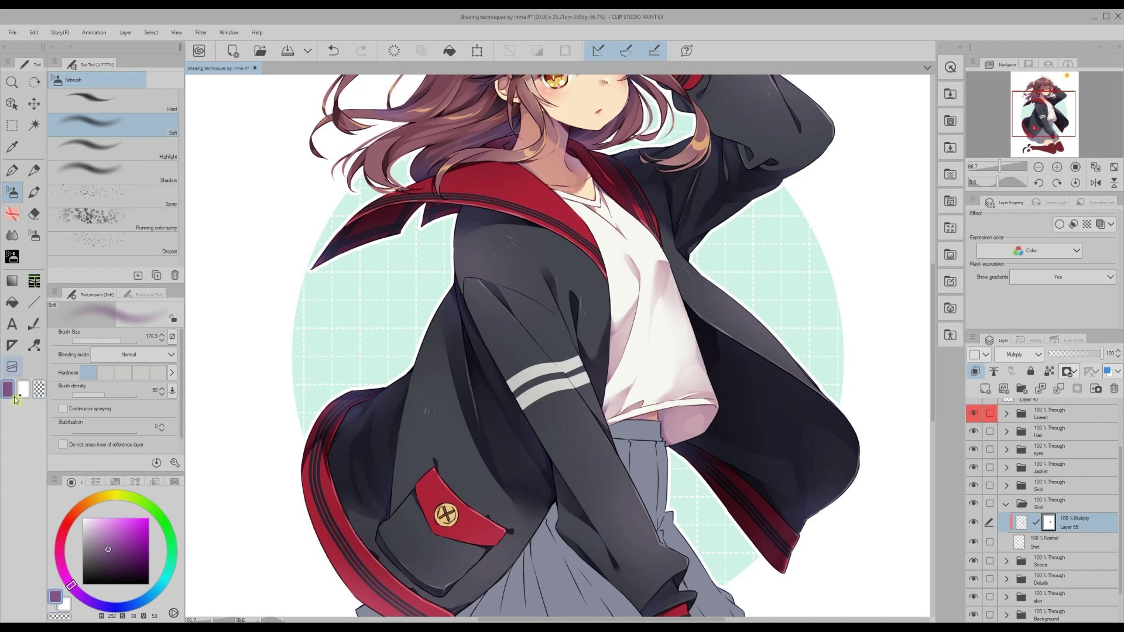
left_click(39, 389)
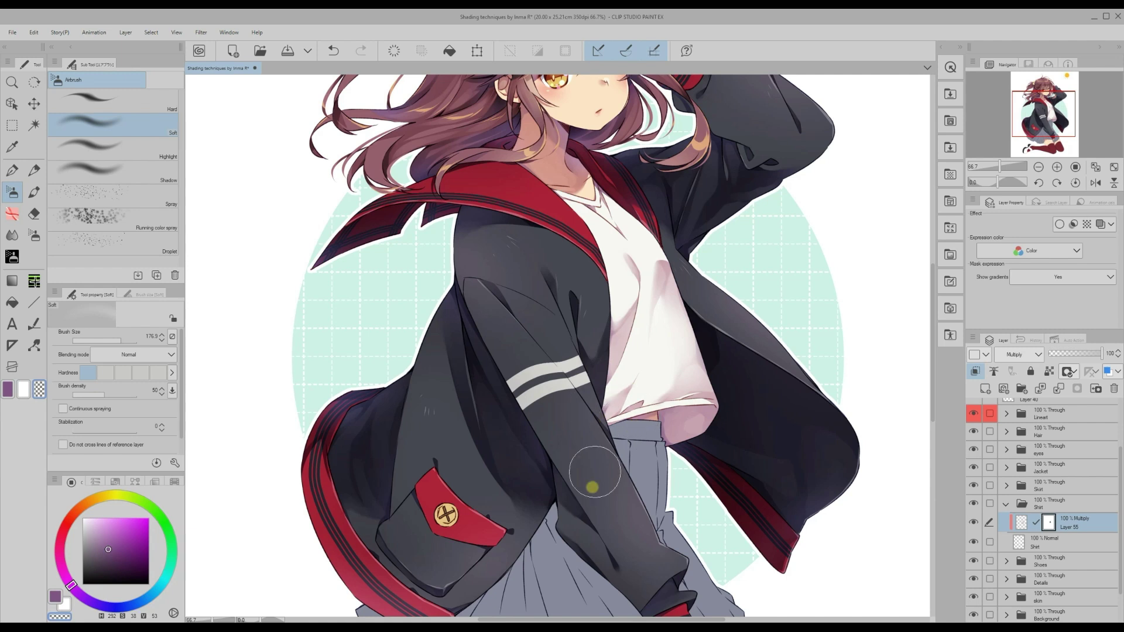
Create a selection from the shirt's Multiply shadow layer and add a clipped Screen layer above it
left_click_drag(932, 402, 933, 388)
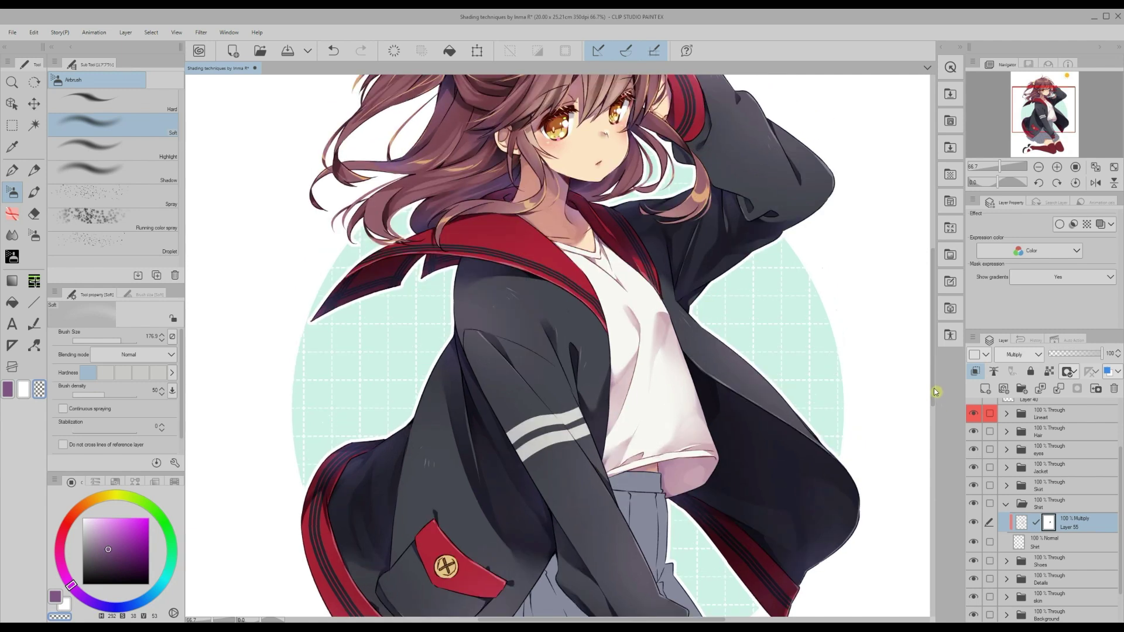
right_click(1021, 525)
mouse_move(1053, 480)
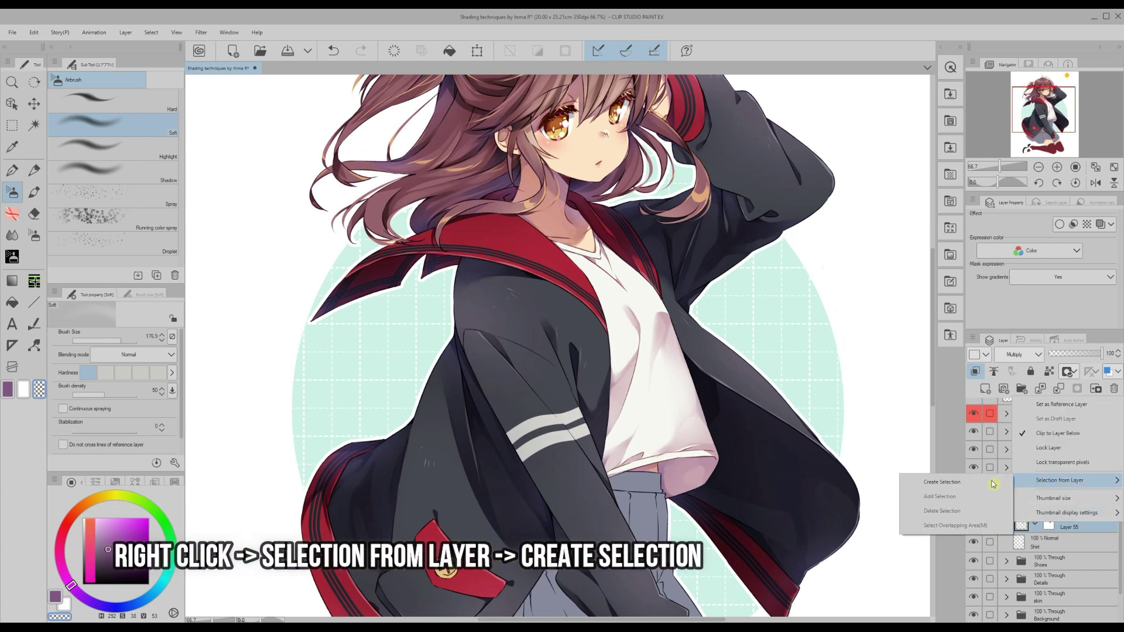
left_click(921, 484)
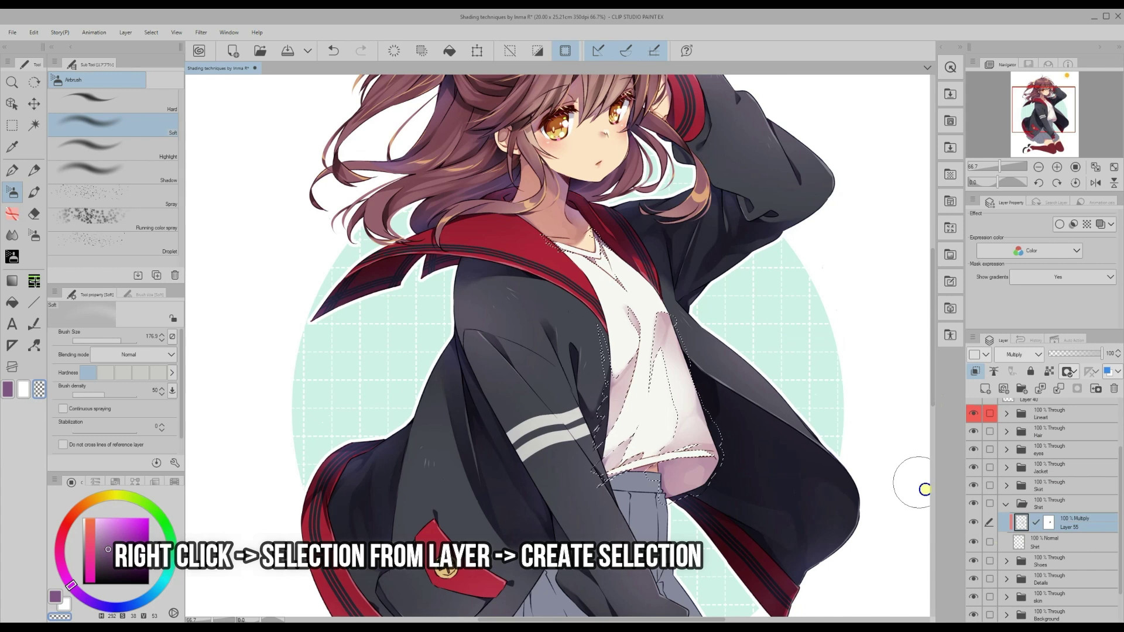
left_click(985, 389)
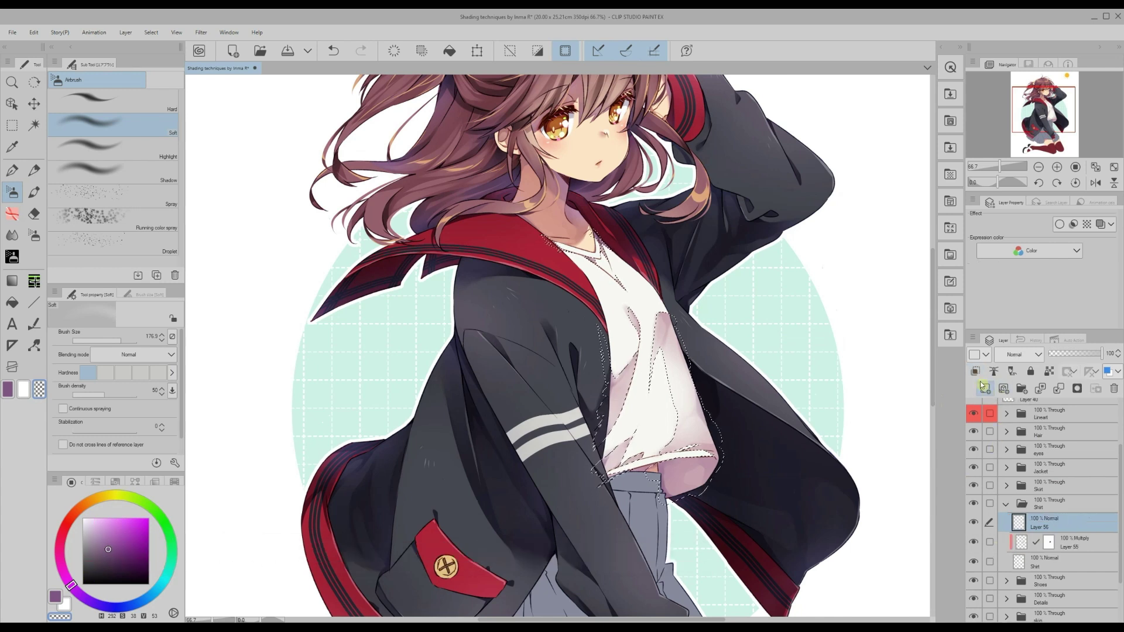
left_click(1020, 354)
left_click(1004, 115)
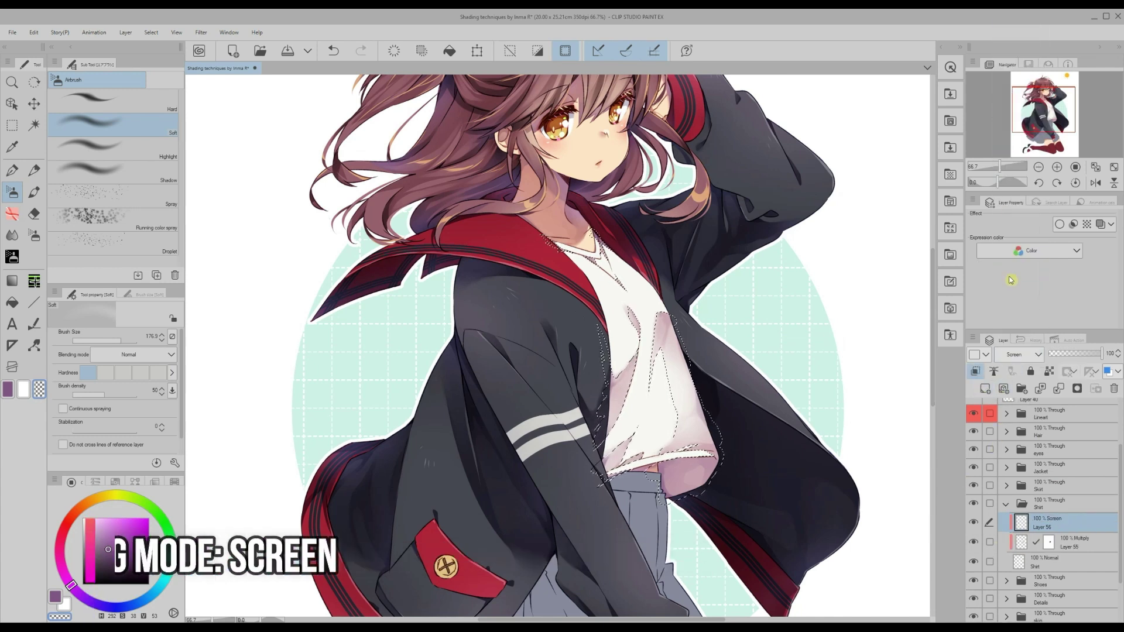
Airbrush blue (H 231, S 66, V 56) reflected light inside the selected shirt shadows, and deselect
left_click(56, 599)
left_click_drag(122, 607, 124, 607)
left_click(126, 548)
left_click(565, 50)
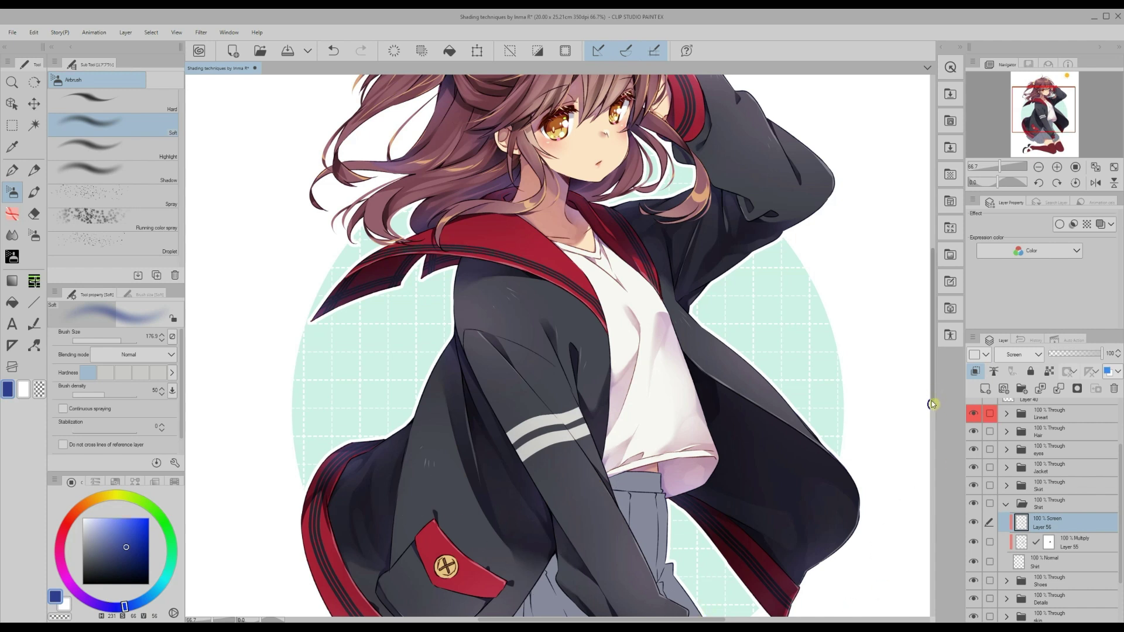
Add a second clipped Screen layer to the shirt and add pale yellow (H 45, S 13, V 100) highlights with the Mapping pen
left_click_drag(933, 402, 933, 384)
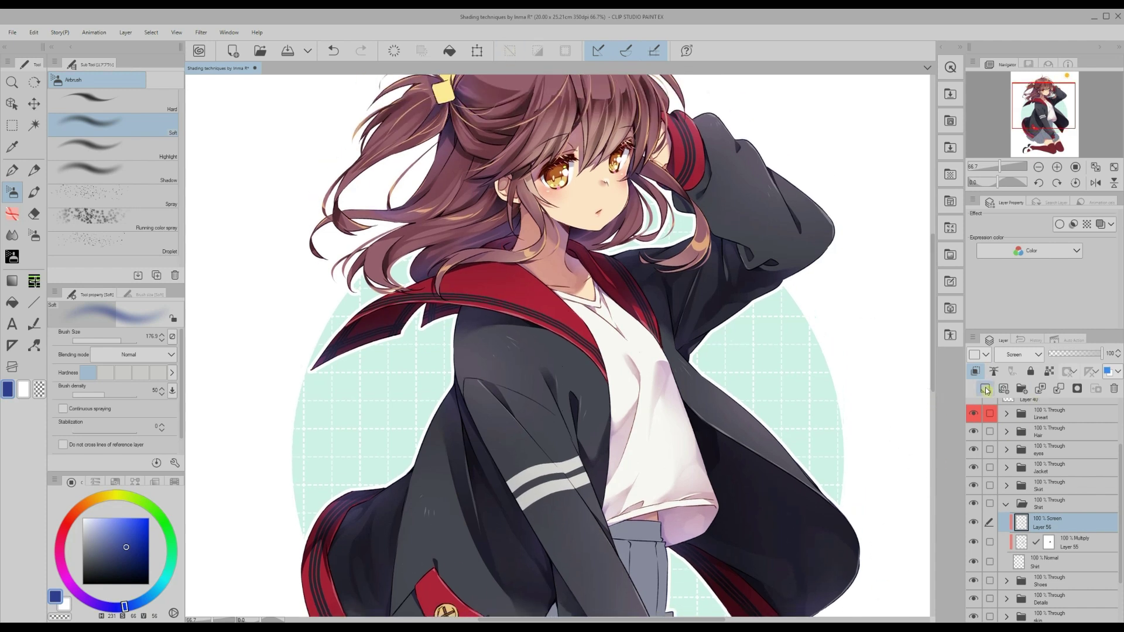
left_click(986, 390)
left_click(11, 147)
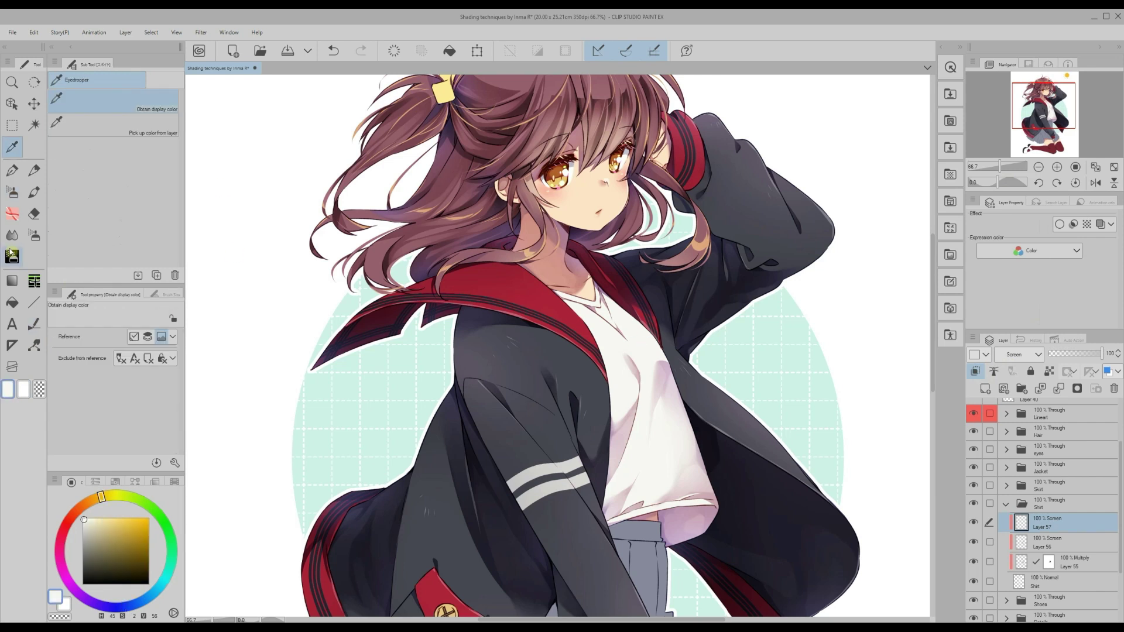
key("p")
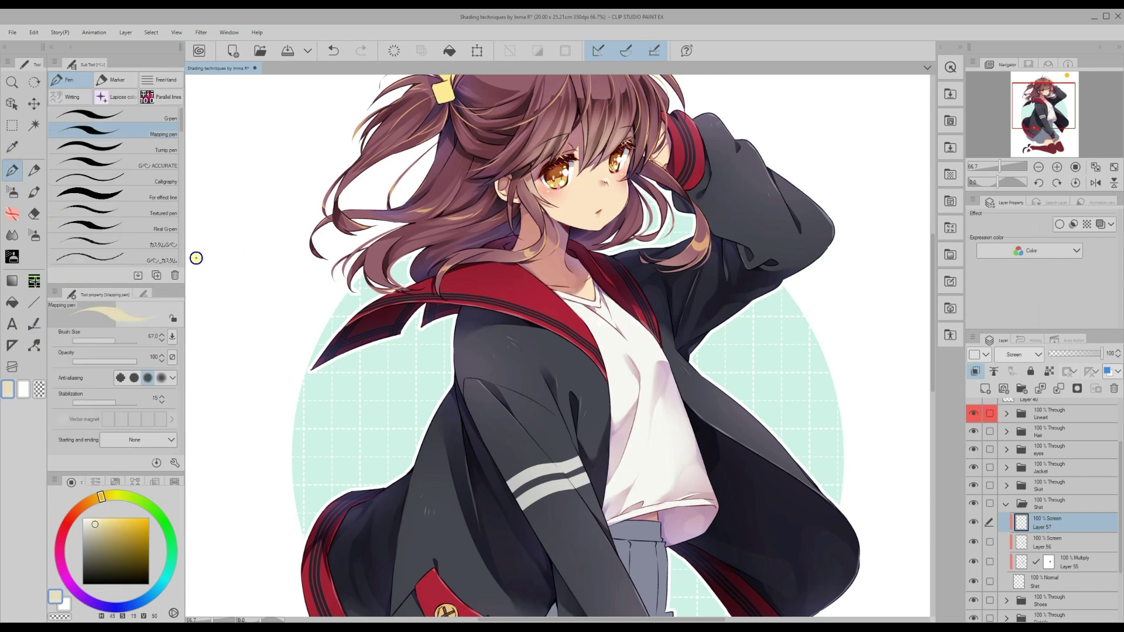
scroll(932, 359, "down", 5)
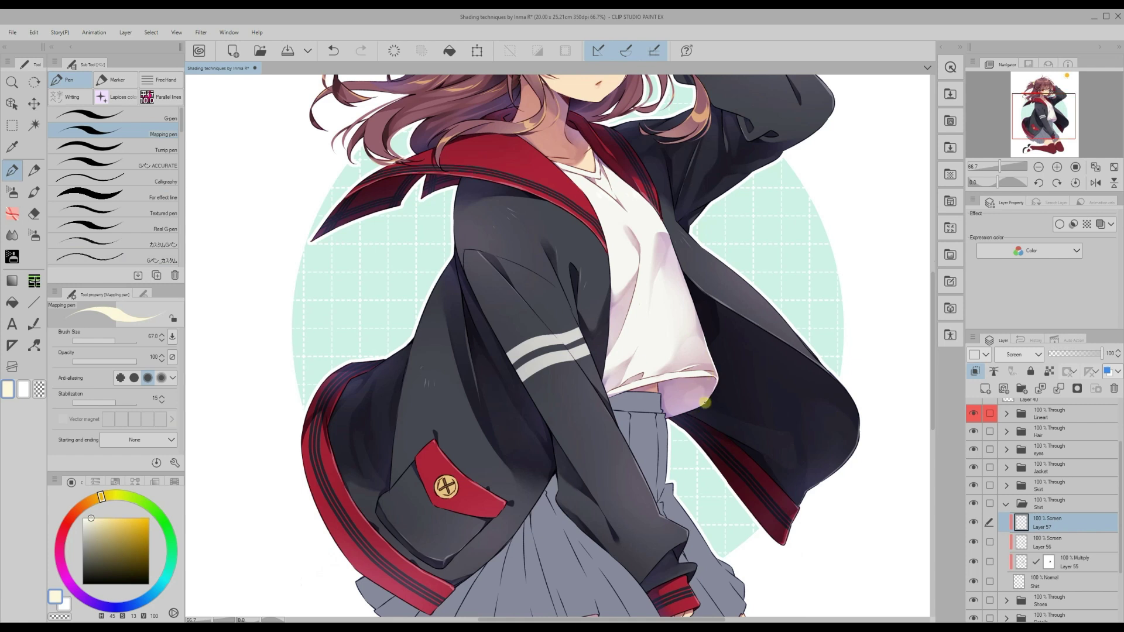
Add a clipped Multiply layer to the skirt and block in its waist, pleat and hem shadows in greyish purple with the Mapping pen
left_click_drag(932, 406, 930, 444)
left_click(985, 391)
left_click_drag(612, 252, 556, 349)
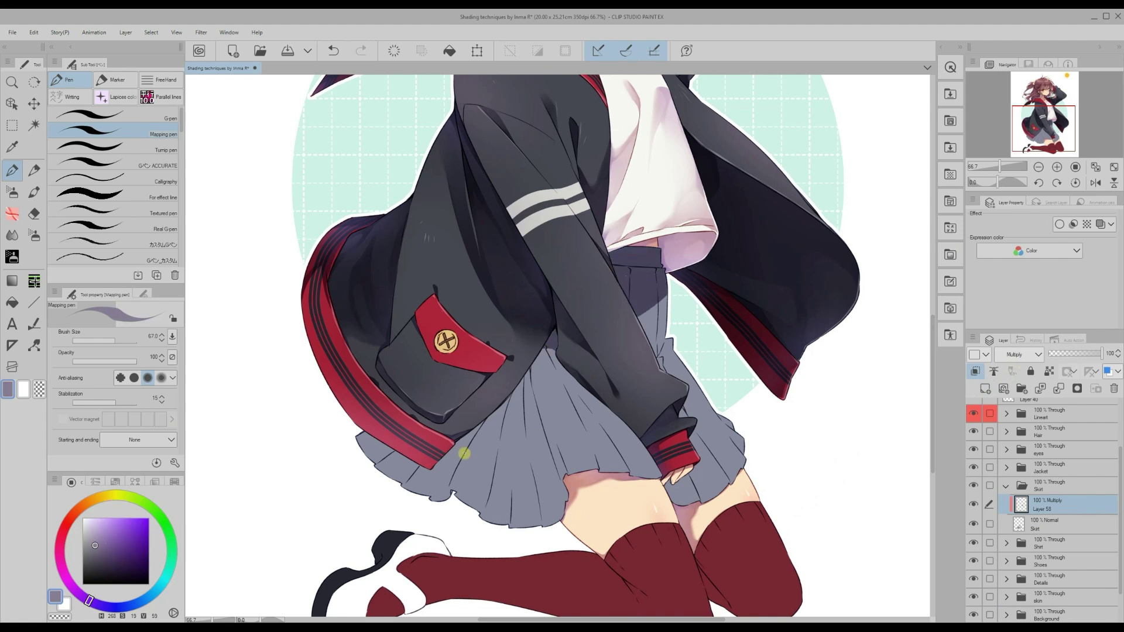
left_click_drag(351, 430, 480, 457)
left_click_drag(653, 476, 729, 430)
left_click_drag(661, 331, 655, 378)
left_click_drag(623, 436, 612, 465)
left_click_drag(573, 351, 547, 389)
left_click_drag(568, 465, 557, 500)
mouse_move(541, 350)
left_mouse_down()
mouse_move(521, 405)
mouse_move(494, 432)
left_mouse_up()
left_click_drag(514, 503, 508, 529)
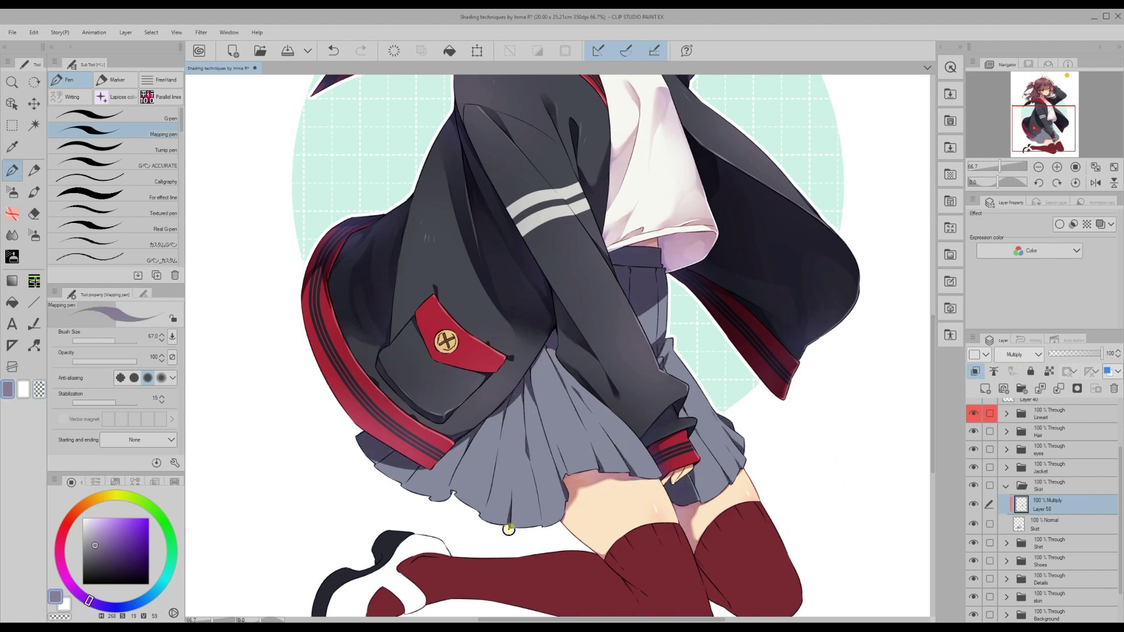
Lock the skirt shadow layer's transparent pixels, and vary the shadows with dark purple and white strokes of the Opaque watercolor brush
scroll(547, 459, "left", 2)
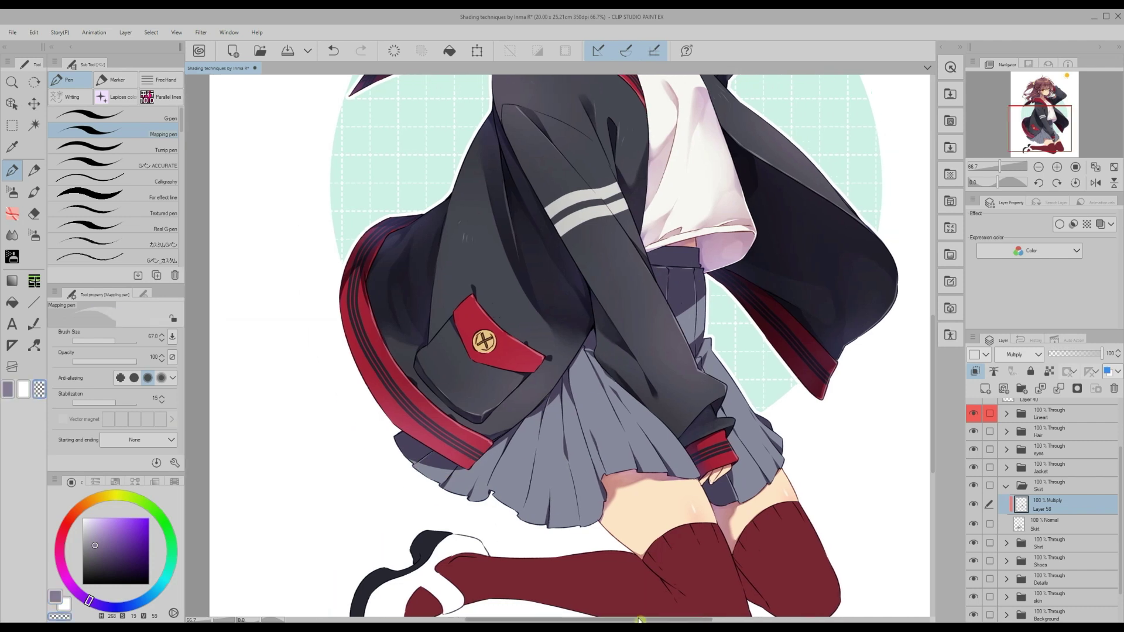
scroll(691, 250, "left", 1)
key("b")
left_click_drag(690, 250, 593, 342)
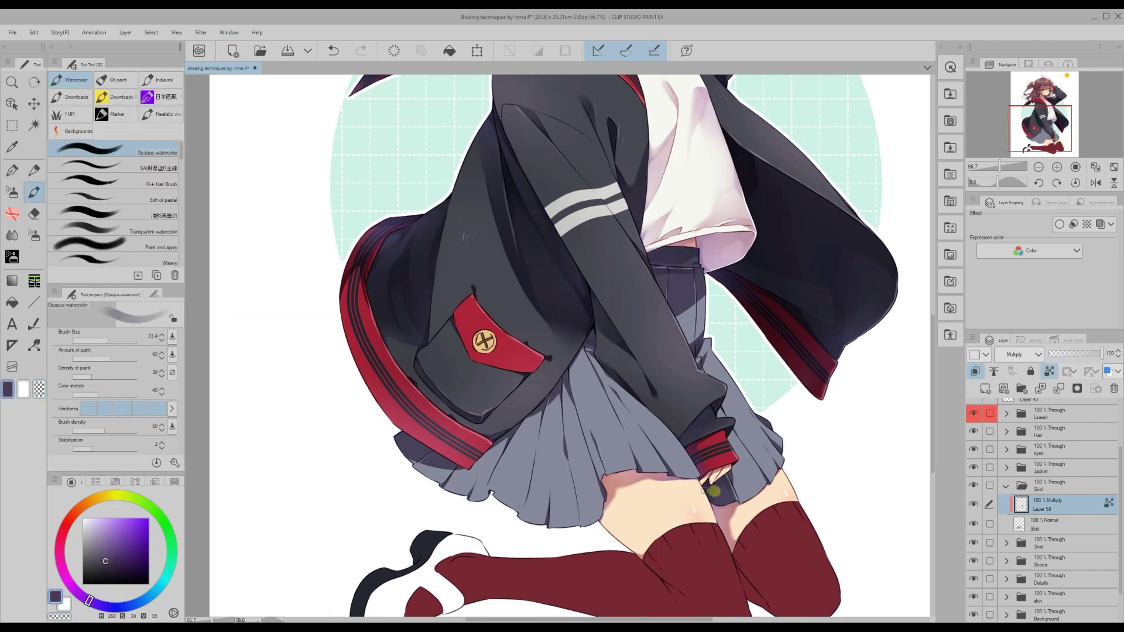
key("j")
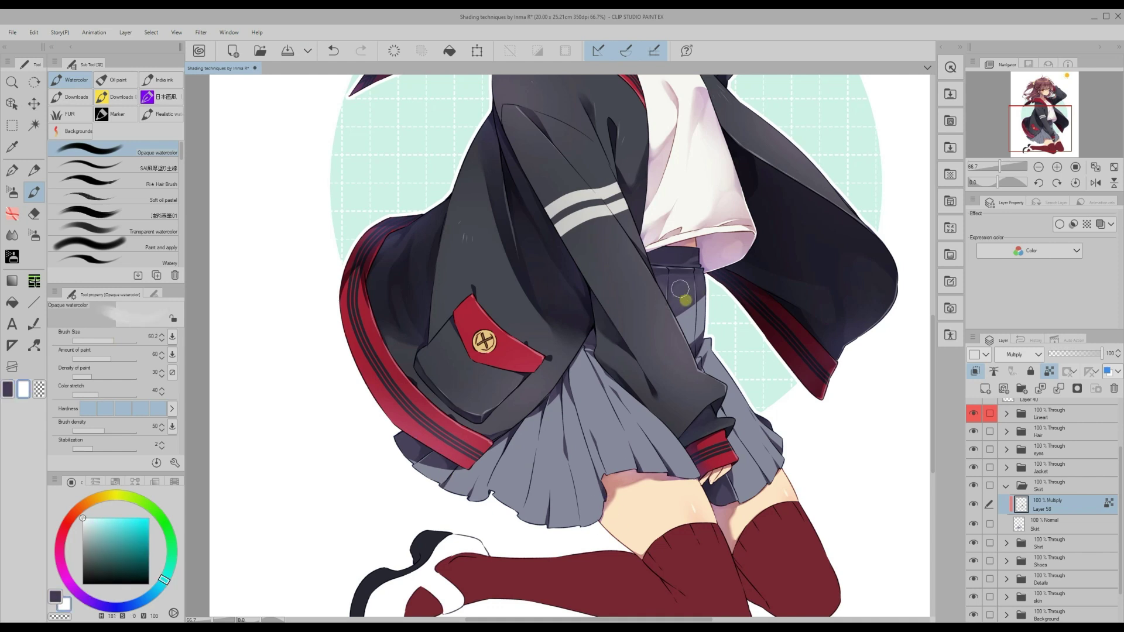
Blend and blur the edges of the skirt's pleat shadows, and clean them up with the Mapping pen in transparent colour
scroll(399, 327, "up", 1)
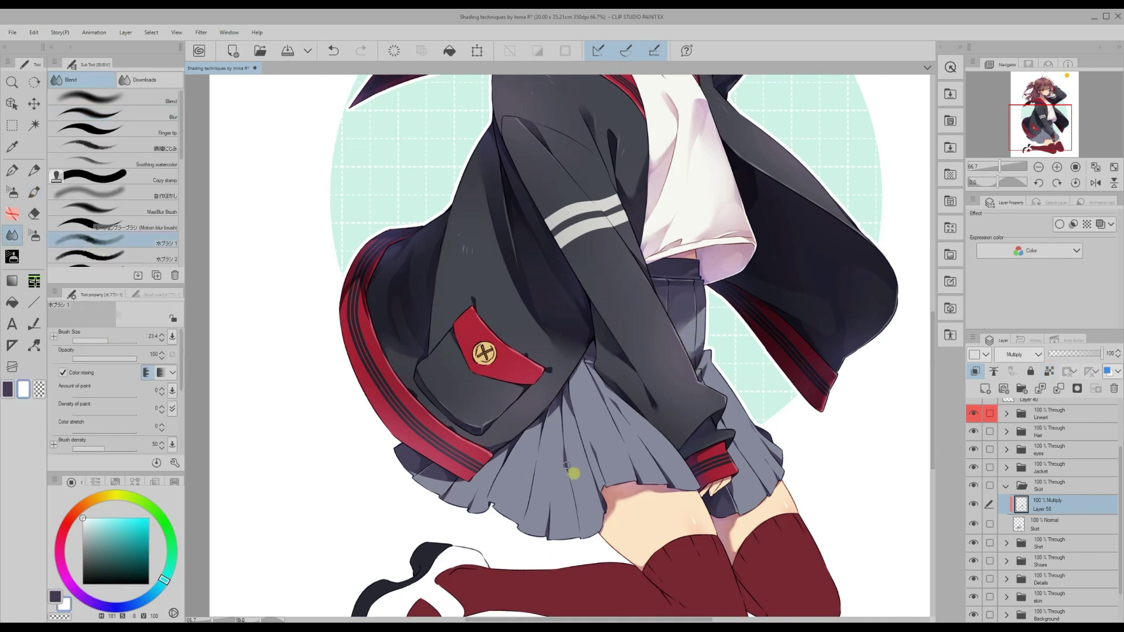
key("j")
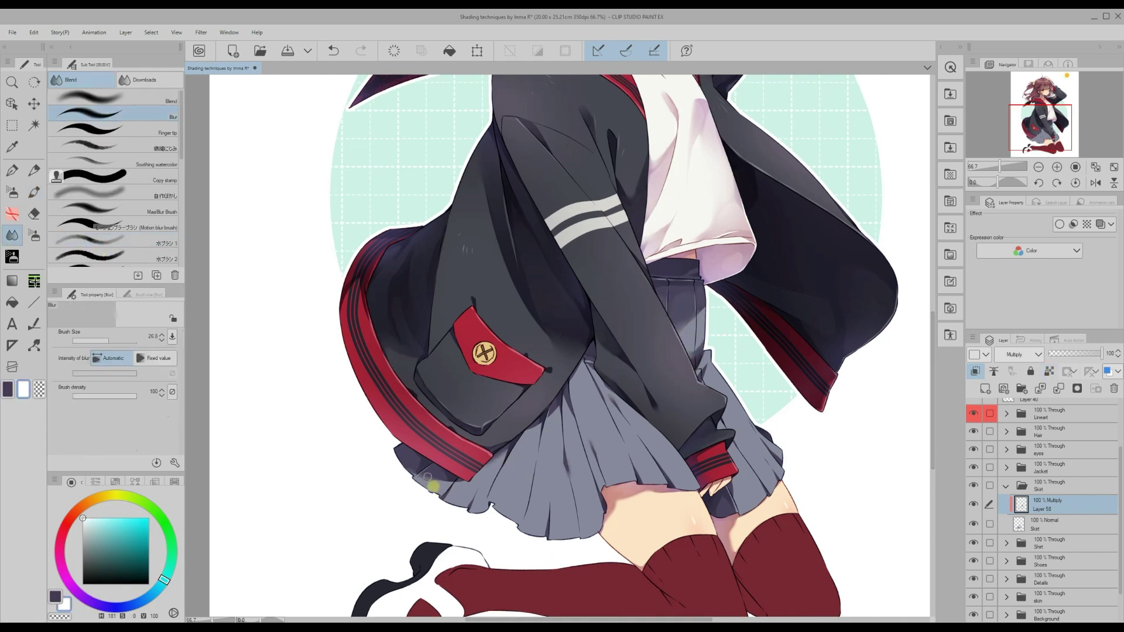
key("p")
scroll(550, 538, "up", 1)
scroll(620, 433, "up", 1)
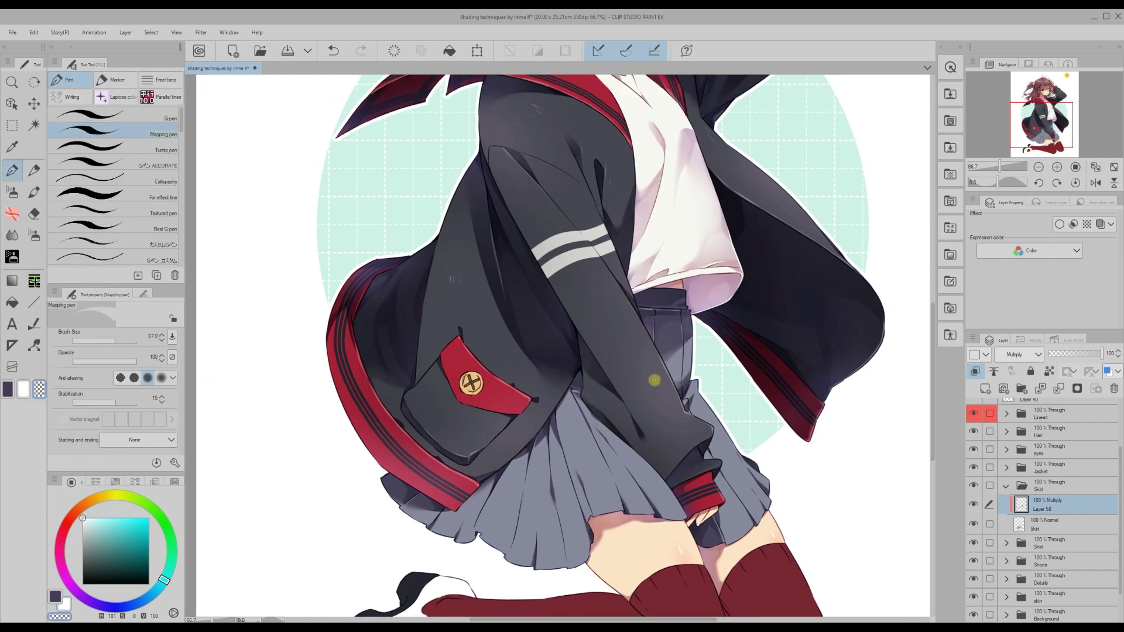
Add a clipped Screen layer above the skirt's shadow layer for its highlights
scroll(654, 381, "down", 3)
left_click(985, 389)
left_click(975, 371)
left_click(1022, 354)
On a clipped Normal layer below the skirt's shadows, airbrush the thigh's skin colour (H 31, S 22, V 100) over the skirt near the legs
left_click(627, 429, "alt")
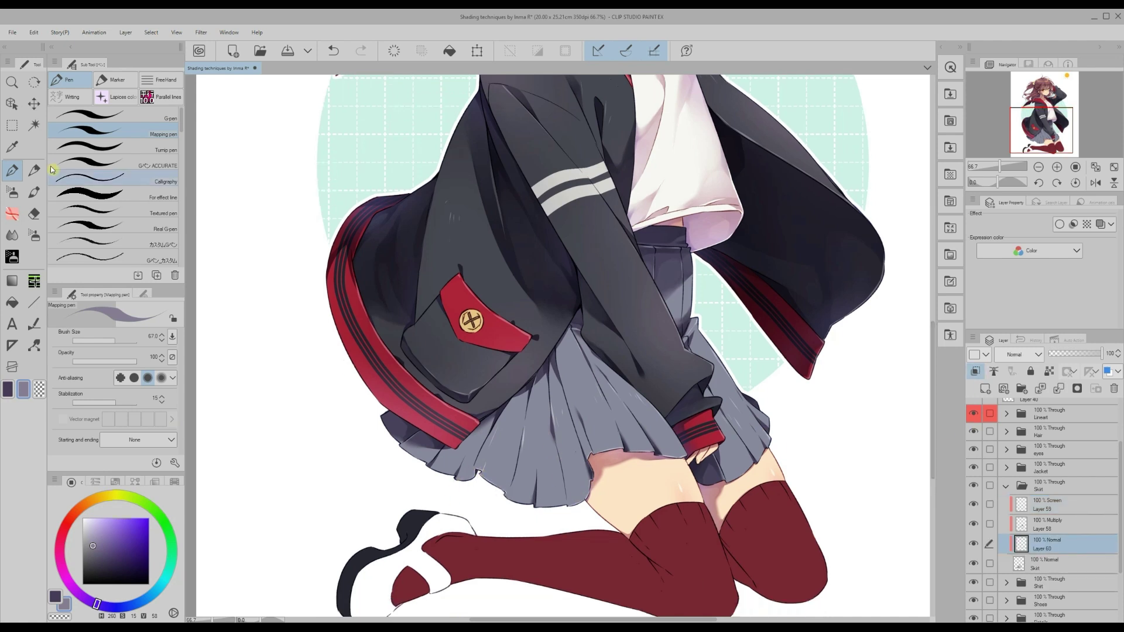
key("i")
left_click(622, 469)
key("b")
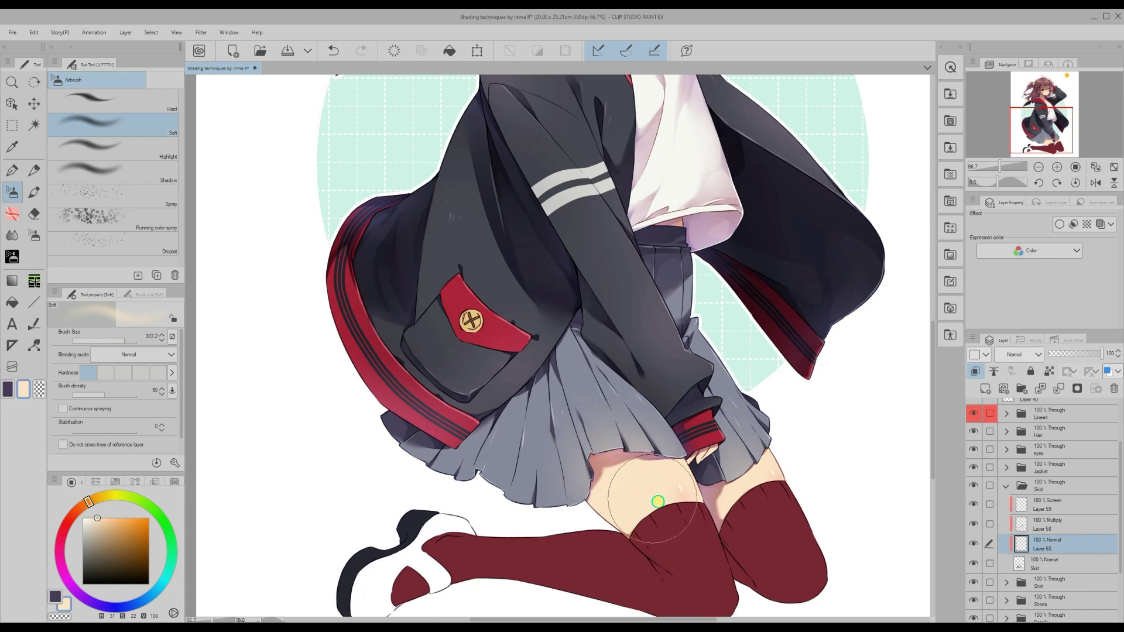
On a clipped Multiply layer in the Details folder, block in pink hair ornament shadows and mauve sock shadows with the Mapping pen
left_click(1037, 168)
left_click_drag(932, 462, 931, 399)
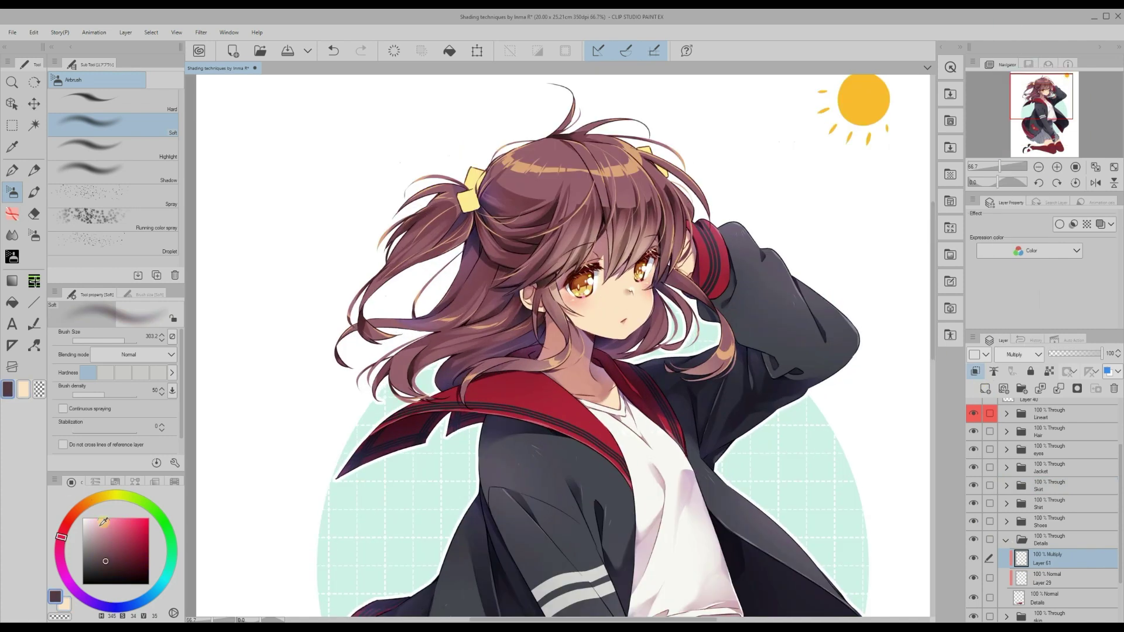
left_click(105, 533)
key("p")
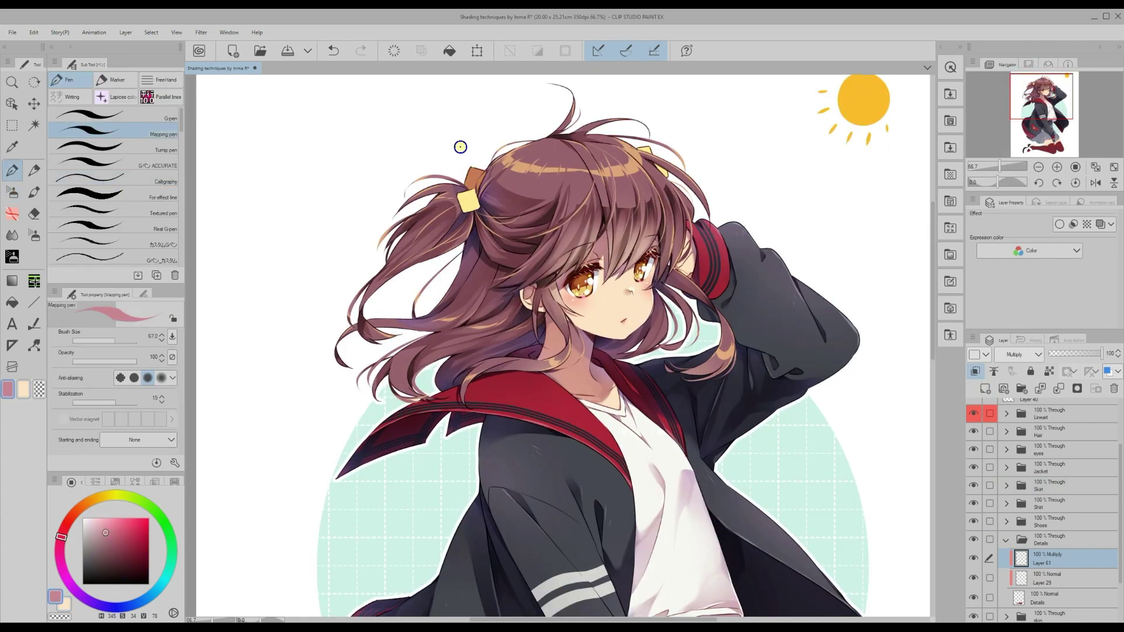
left_click(468, 195, "alt")
scroll(480, 173, "down", 10)
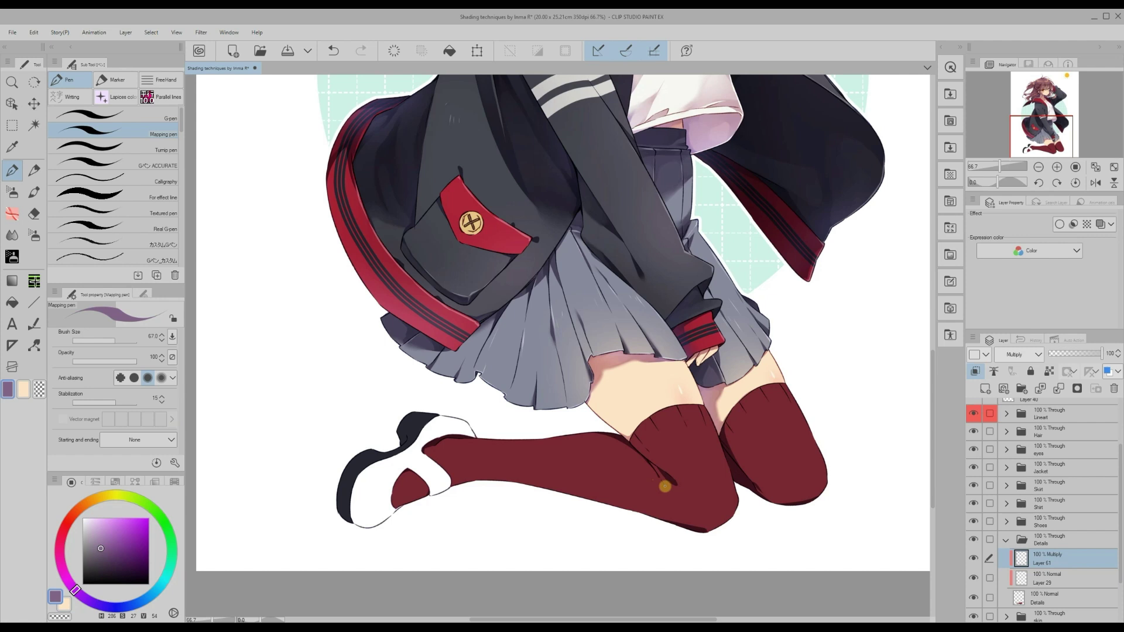
Lock the Details shadow layer's transparent pixels, and vary the ornament and sock shadows with dark purple and white Opaque watercolor strokes
scroll(664, 486, "up", 10)
left_click(467, 234, "alt")
key("b")
scroll(319, 444, "down", 10)
left_click(318, 444, "alt")
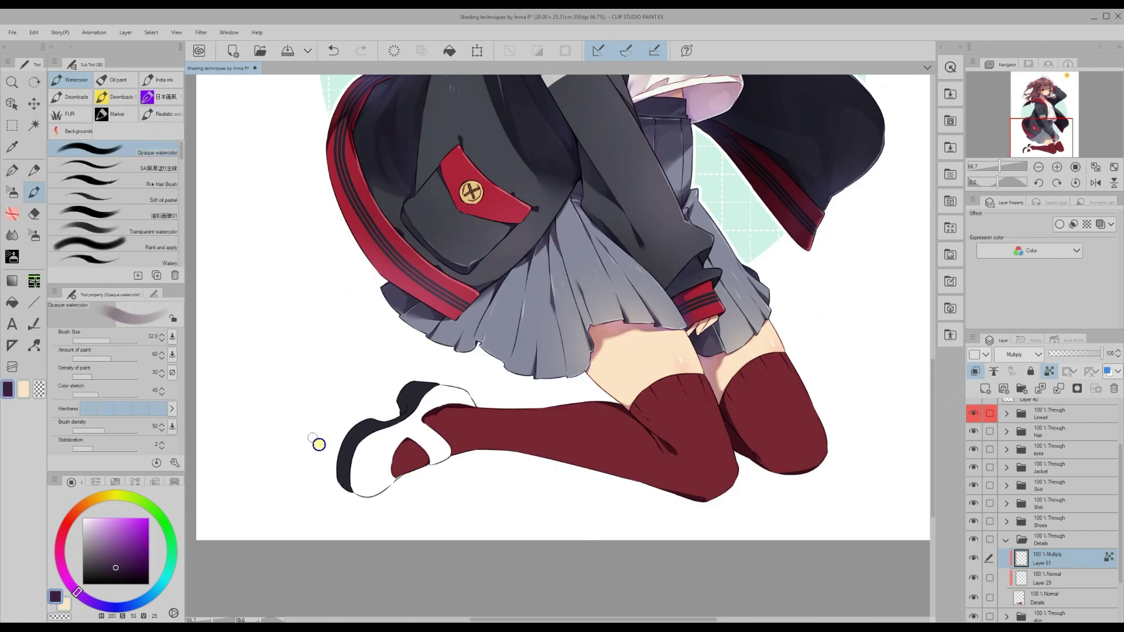
left_click(682, 459, "alt")
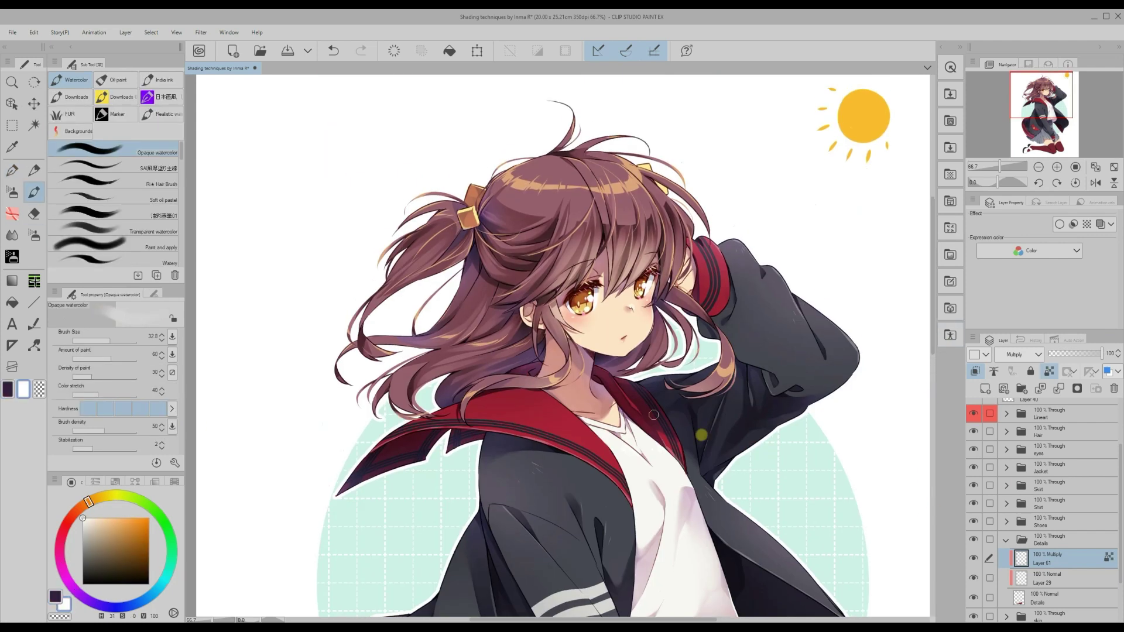
Touch up the hair ornament's shadow, and airbrush warm brown (H 23, S 73, V 44) light onto the sock knees on a clipped Screen layer
scroll(467, 191, "down", 1)
left_click(651, 134, "alt")
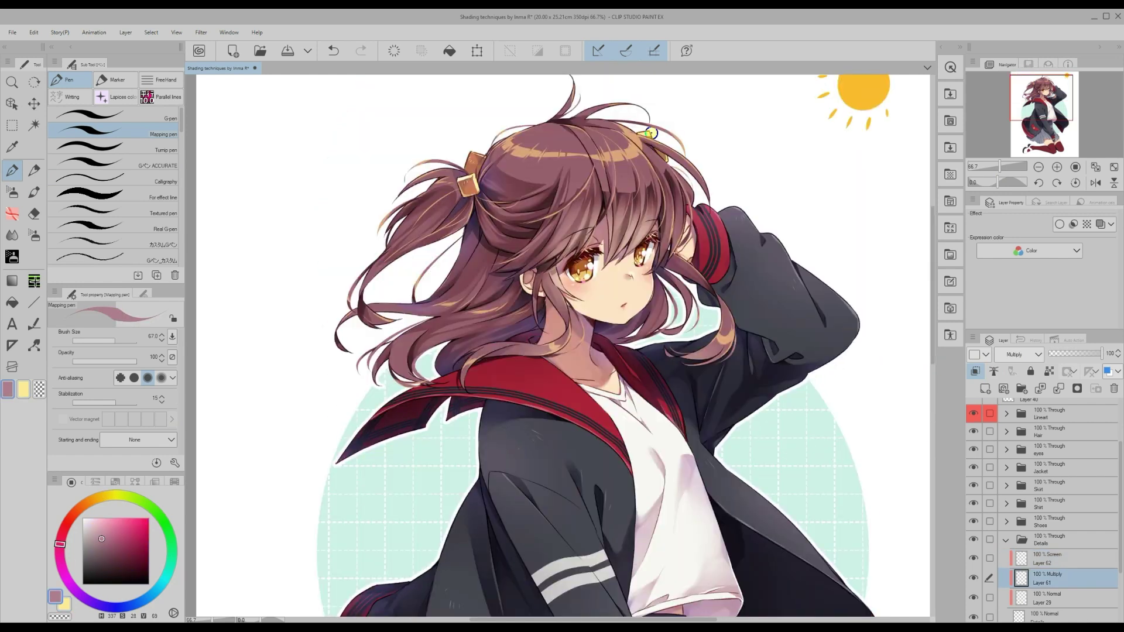
scroll(659, 171, "down", 10)
left_click(689, 408, "alt")
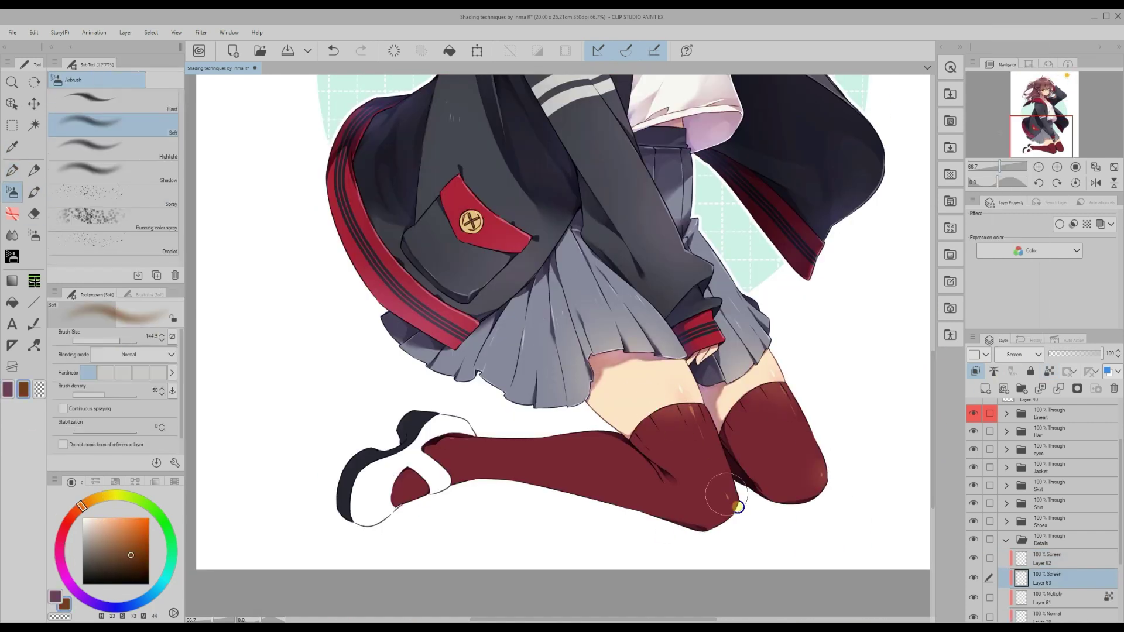
Airbrush blue (H 227, S 52, V 51) reflected light on the socks on a new clipped Screen layer, and trim it with a layer mask
scroll(562, 346, "up", 10)
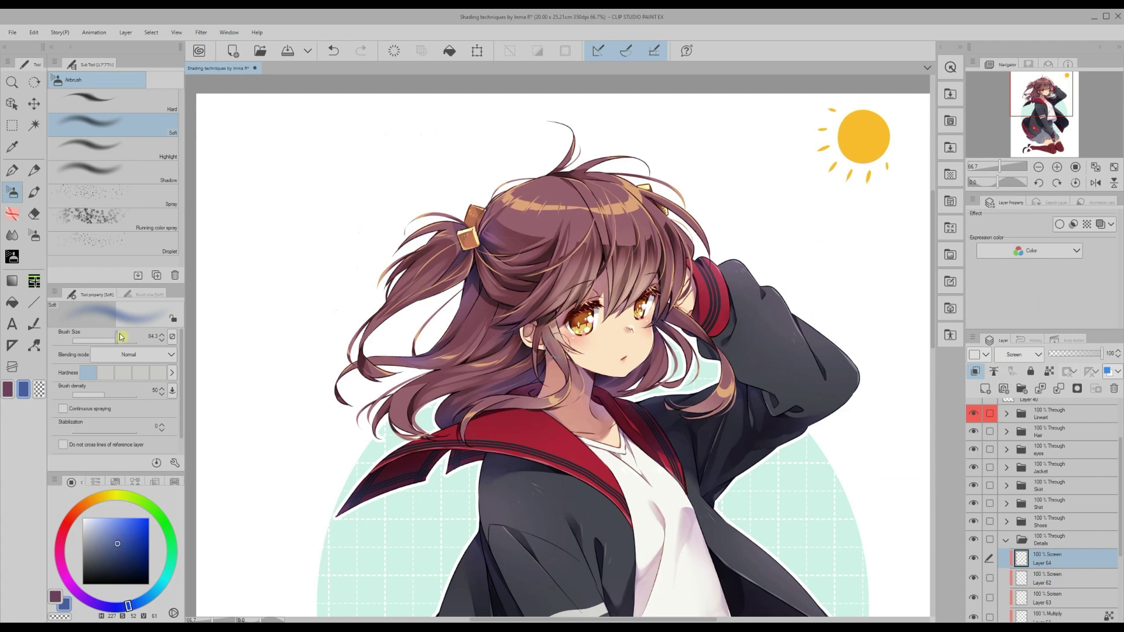
scroll(562, 345, "down", 10)
left_click(1077, 388)
key("c")
key("p")
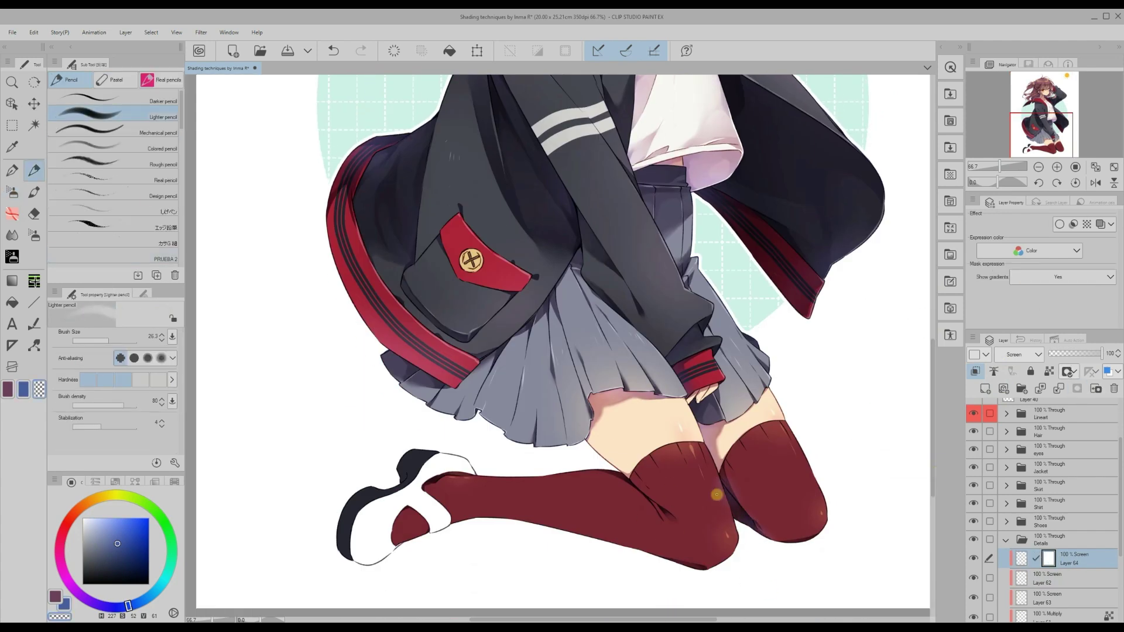
key("c")
key("b")
key("ctrl+minus")
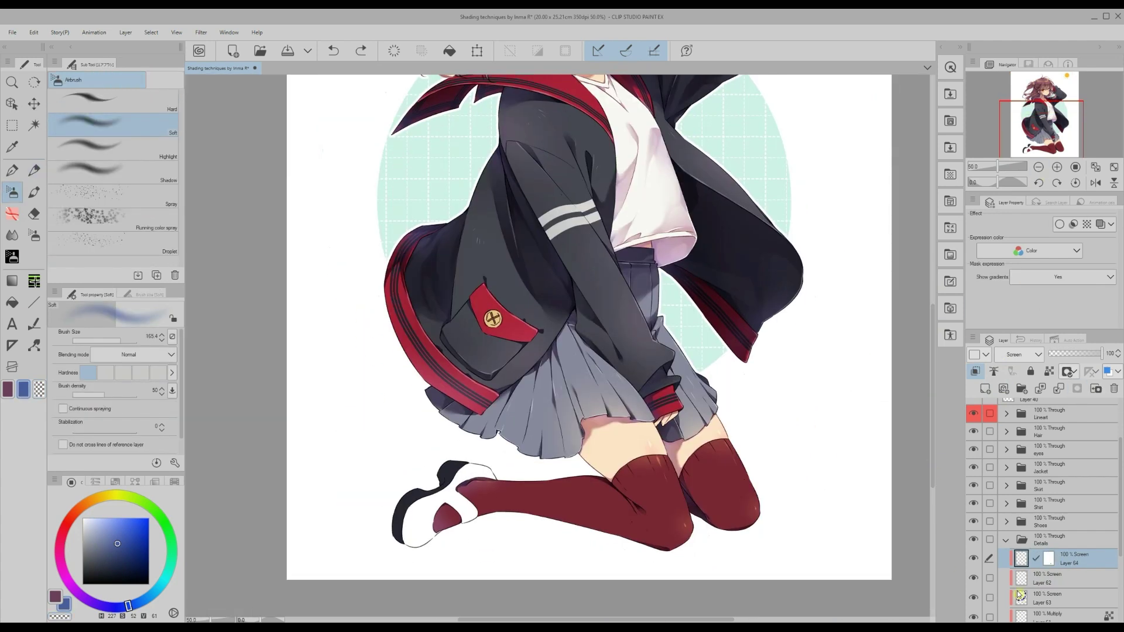
Airbrush soft pink (H 5, S 34, V 79) light over the sock knees on the lower clipped Screen layer in the Details folder
left_click(1018, 596)
left_click(594, 442, "alt")
left_click_drag(696, 447, 752, 503)
On a clipped Multiply layer in the Shoes folder, block in light pink (H 342, S 23, V 89) shoe shadows with the Mapping pen
scroll(819, 410, "up", 5)
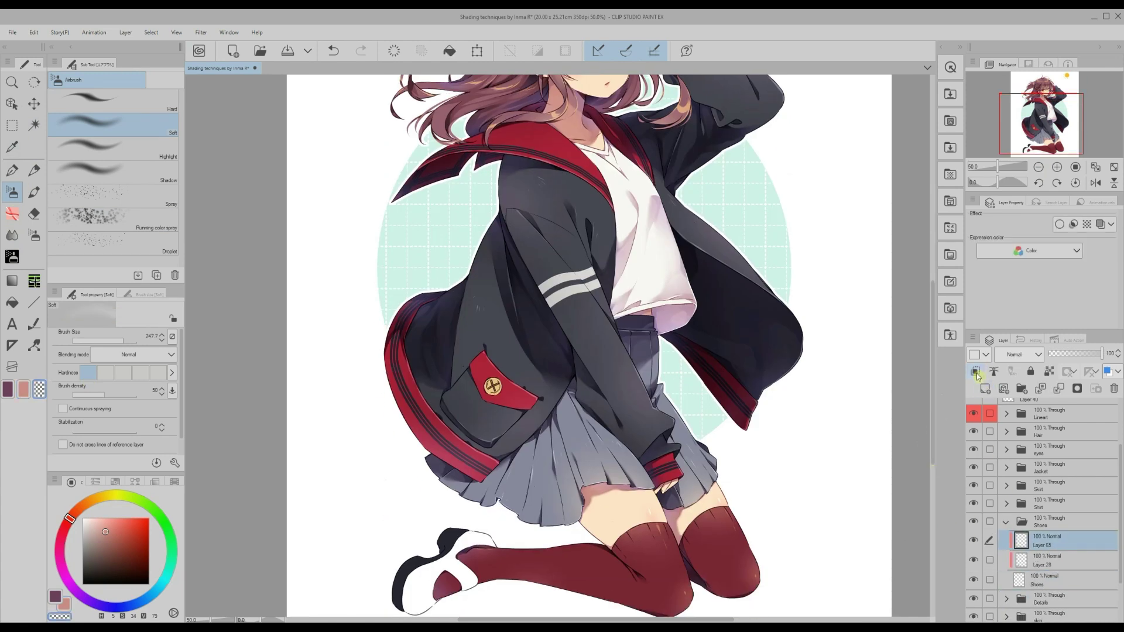
left_click(1018, 354)
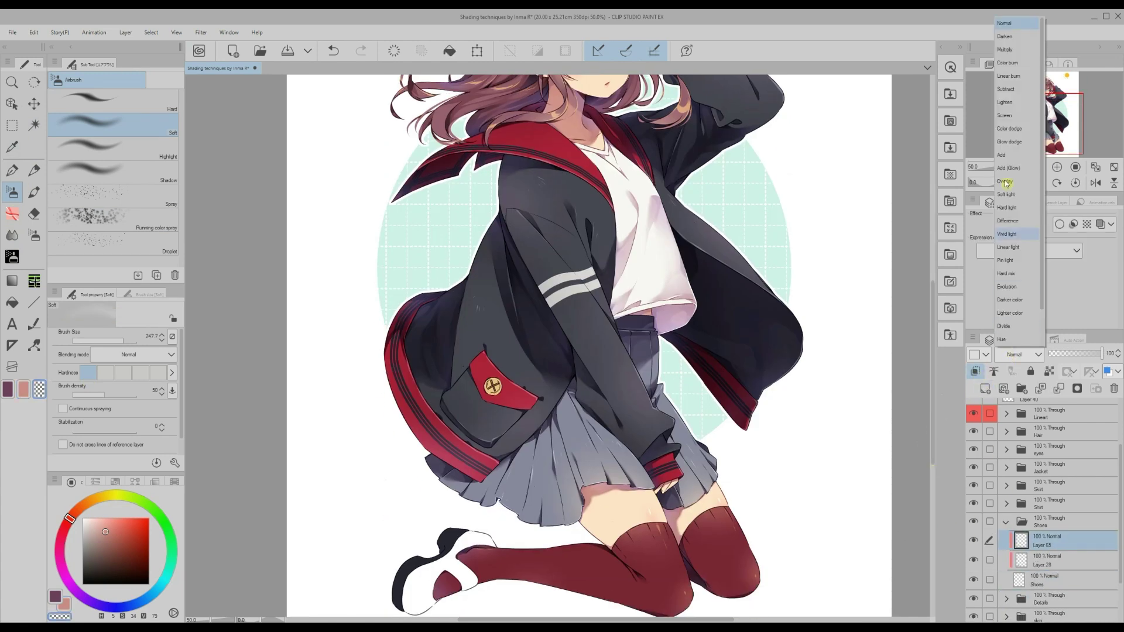
left_click(1000, 52)
scroll(925, 381, "down", 4)
left_click(61, 538)
left_click(101, 520)
key("p")
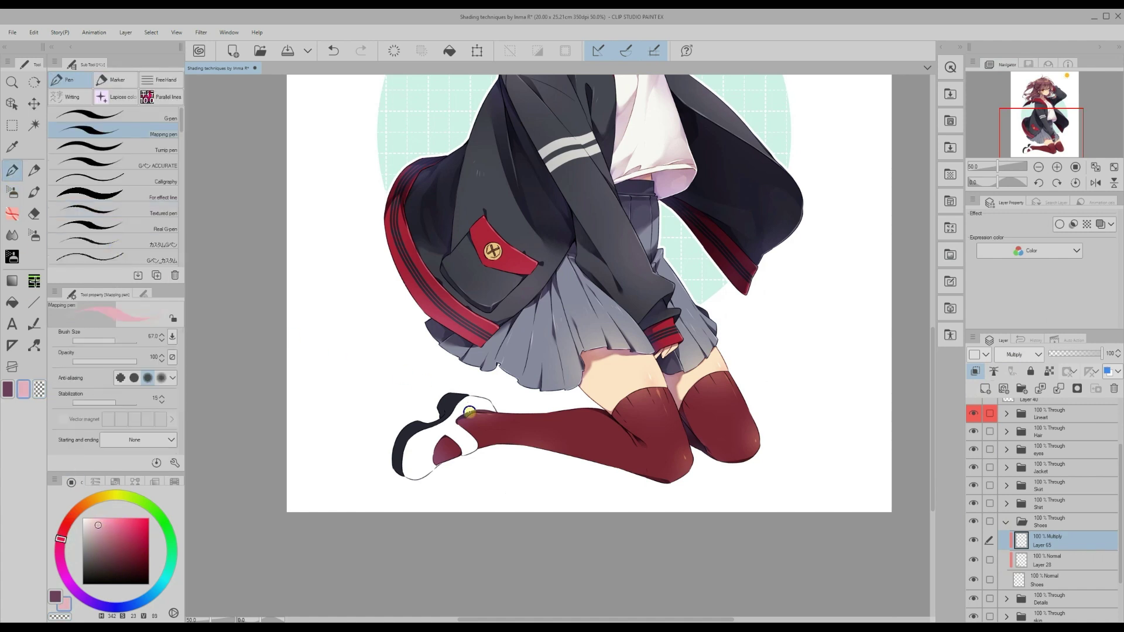
scroll(922, 388, "up", 4)
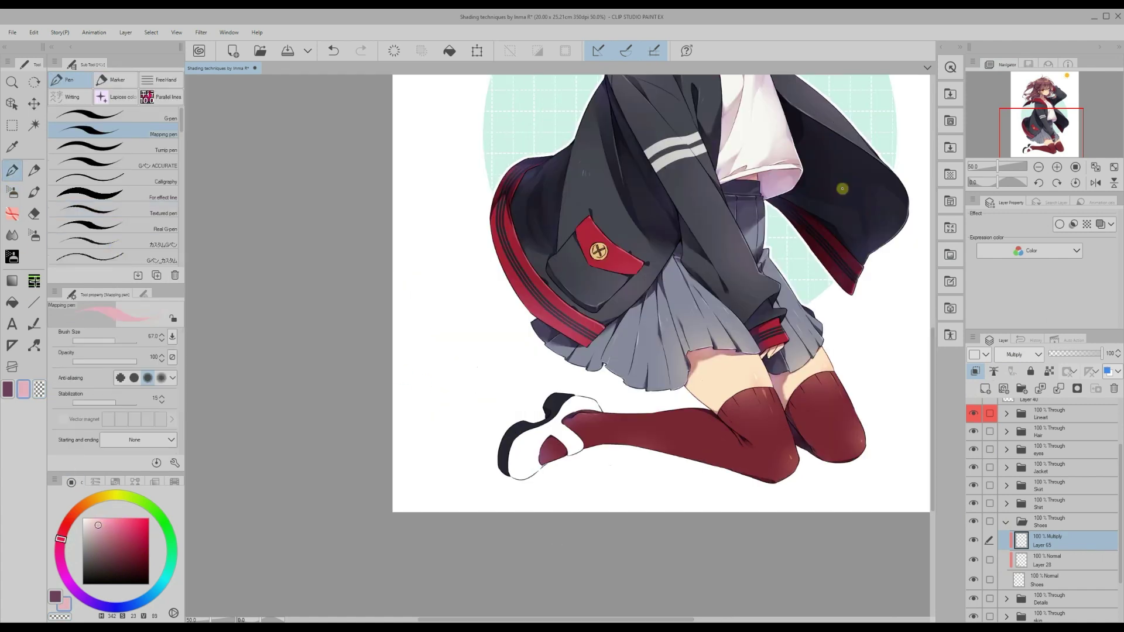
scroll(921, 388, "down", 1)
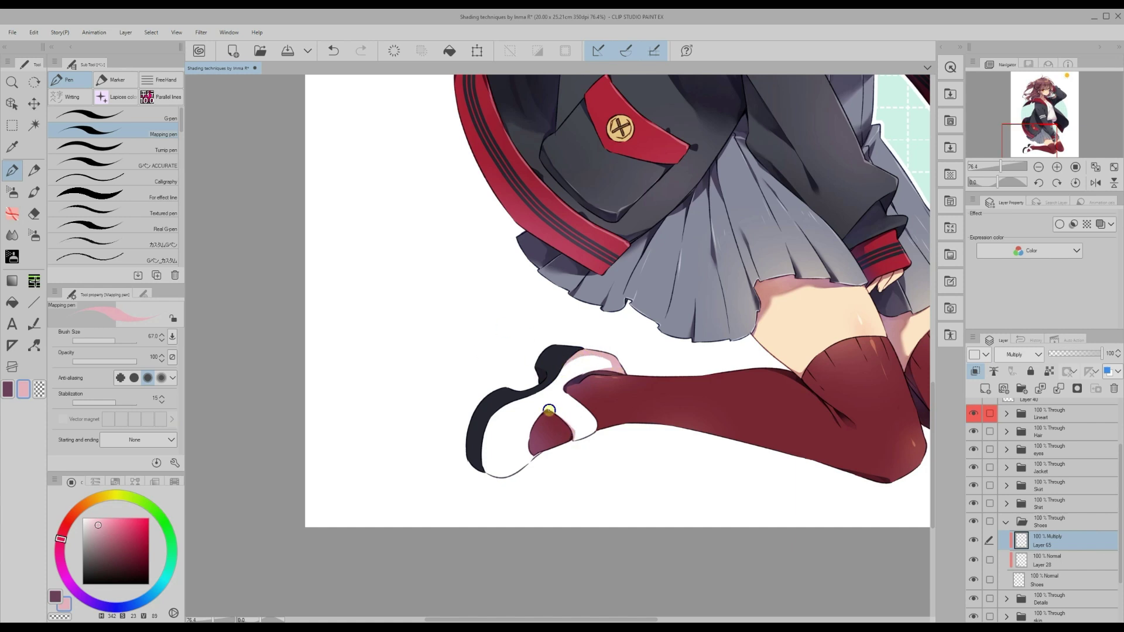
left_click_drag(505, 475, 493, 417)
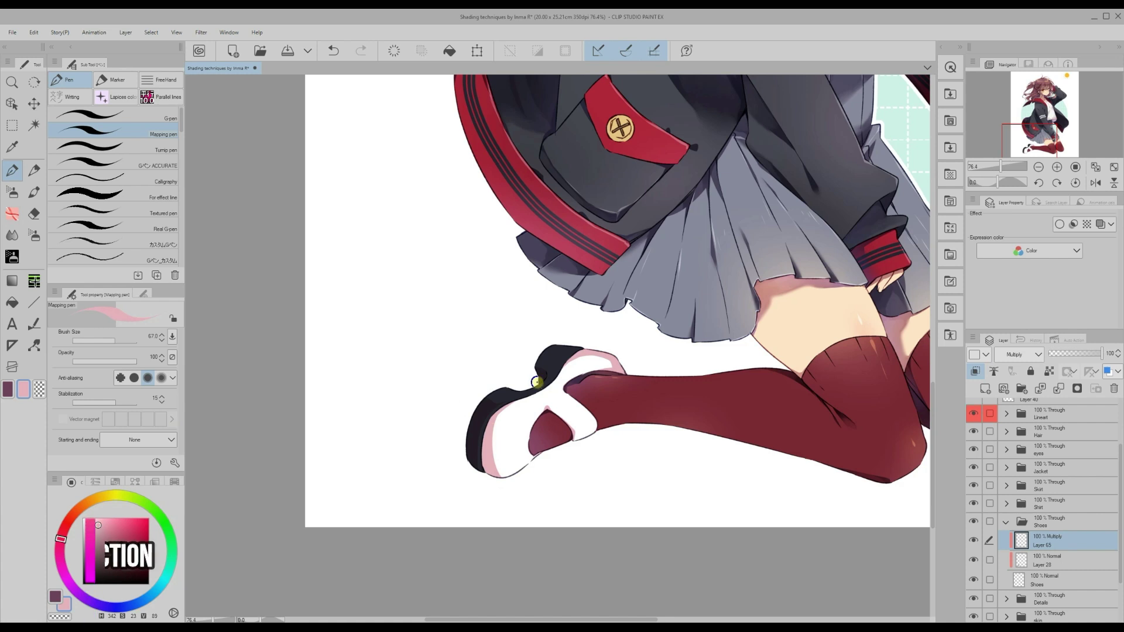
Create a selection from the layer of the shoe's black sole, and make the Multiply shadow layer active
left_click(1039, 565)
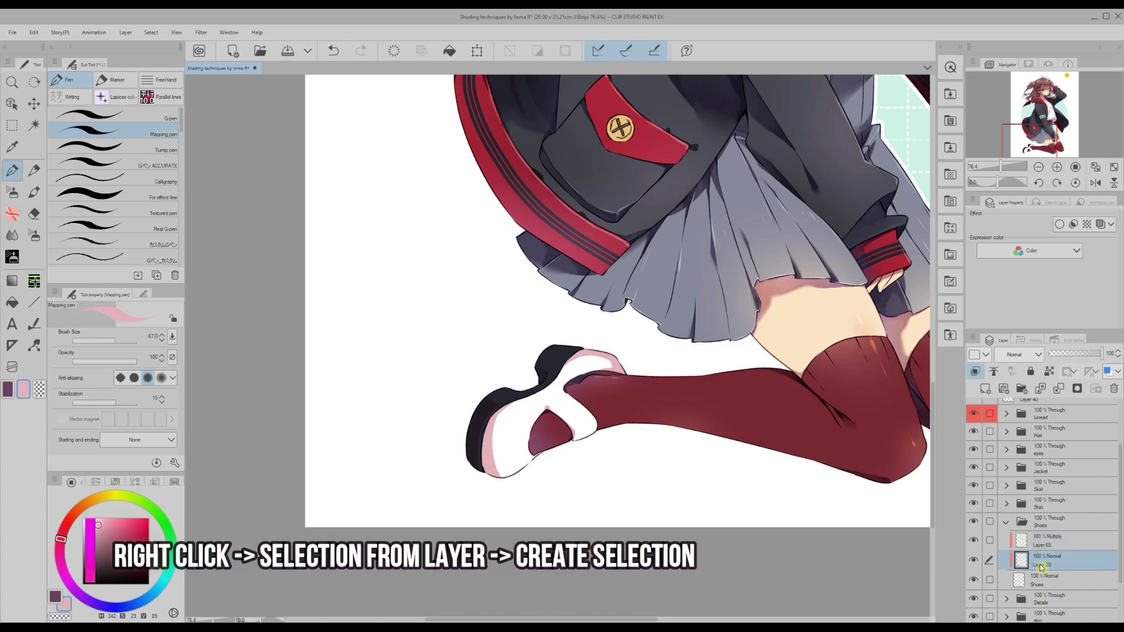
right_click(1041, 567)
mouse_move(1053, 421)
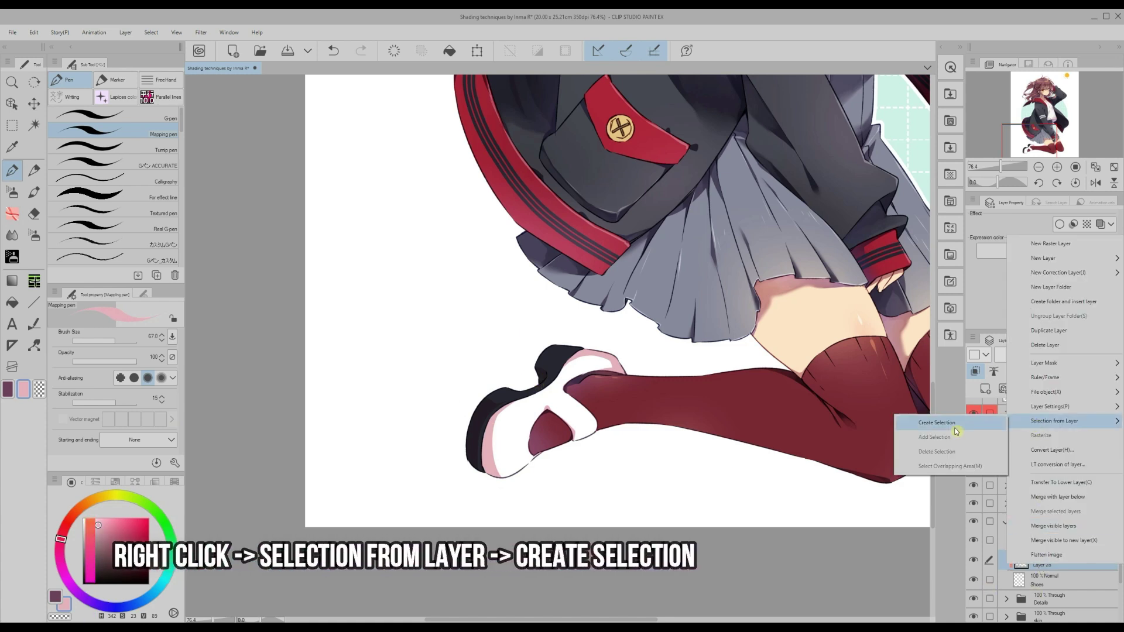
left_click(923, 425)
left_click(1047, 545)
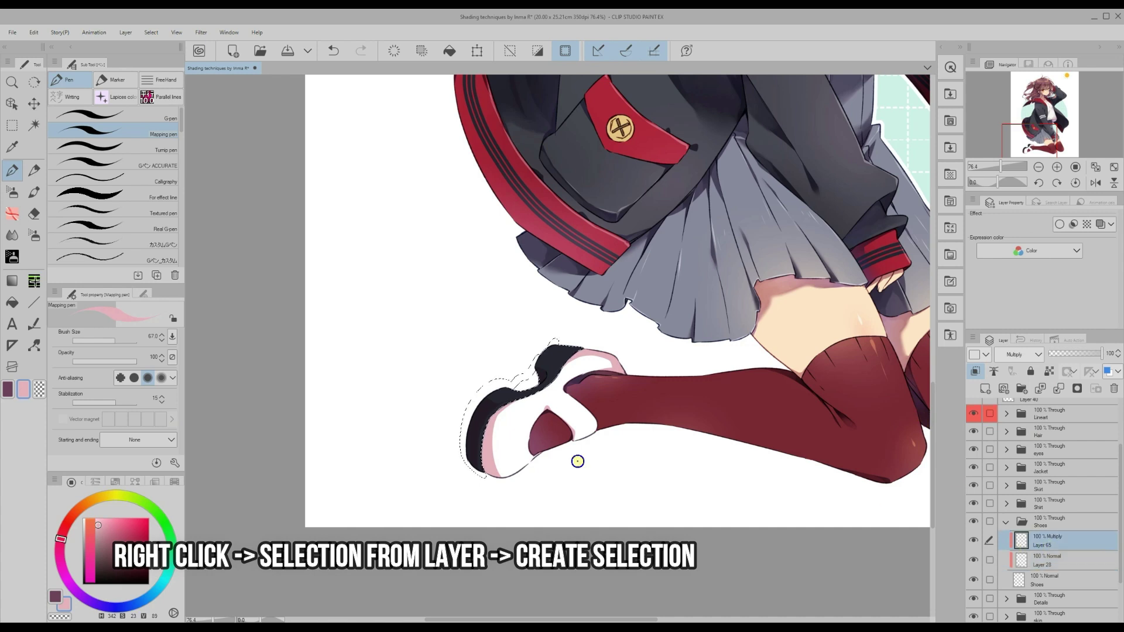
Convert the sole's shadow within the selection to dark purple (H 313, S 32, V 45) as the drawing color, and deselect
left_click_drag(102, 535, 104, 554)
left_click(61, 555)
left_click(34, 32)
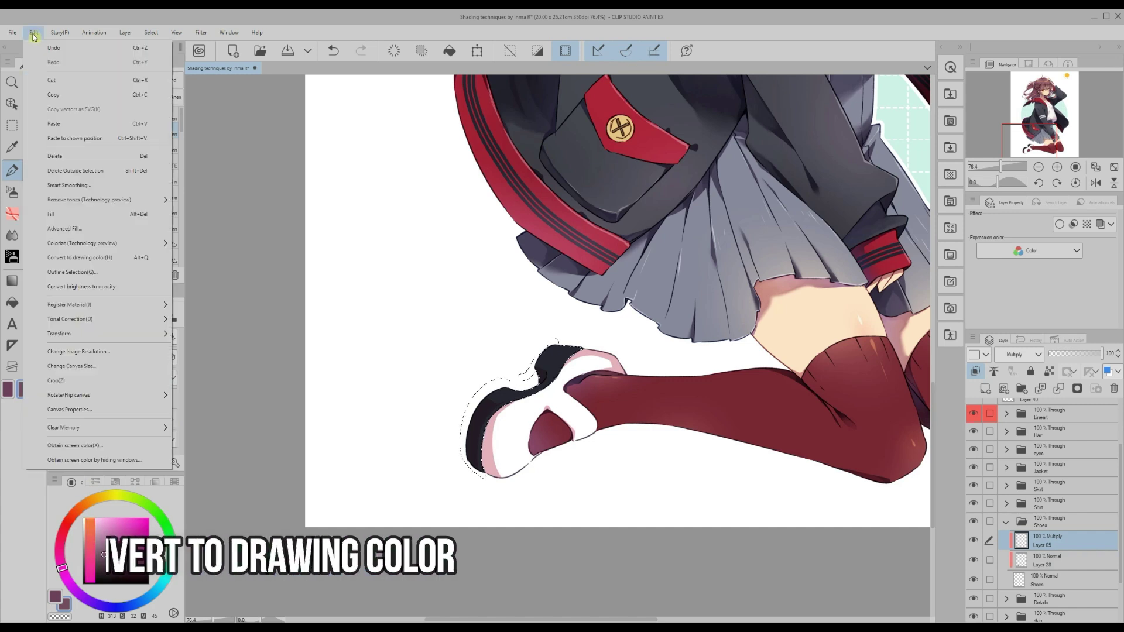
left_click(63, 258)
key("x")
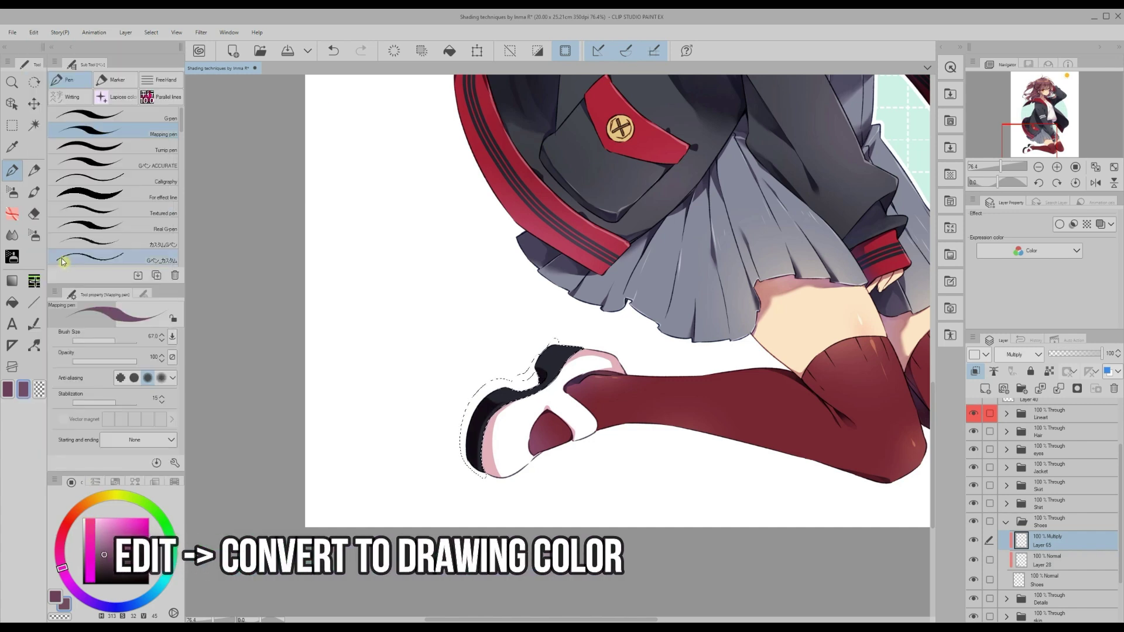
key("ctrl+d")
Lock the shoe shadow layer's transparent pixels, and soften the shadows with white Opaque watercolor strokes and Blur
left_click(34, 195)
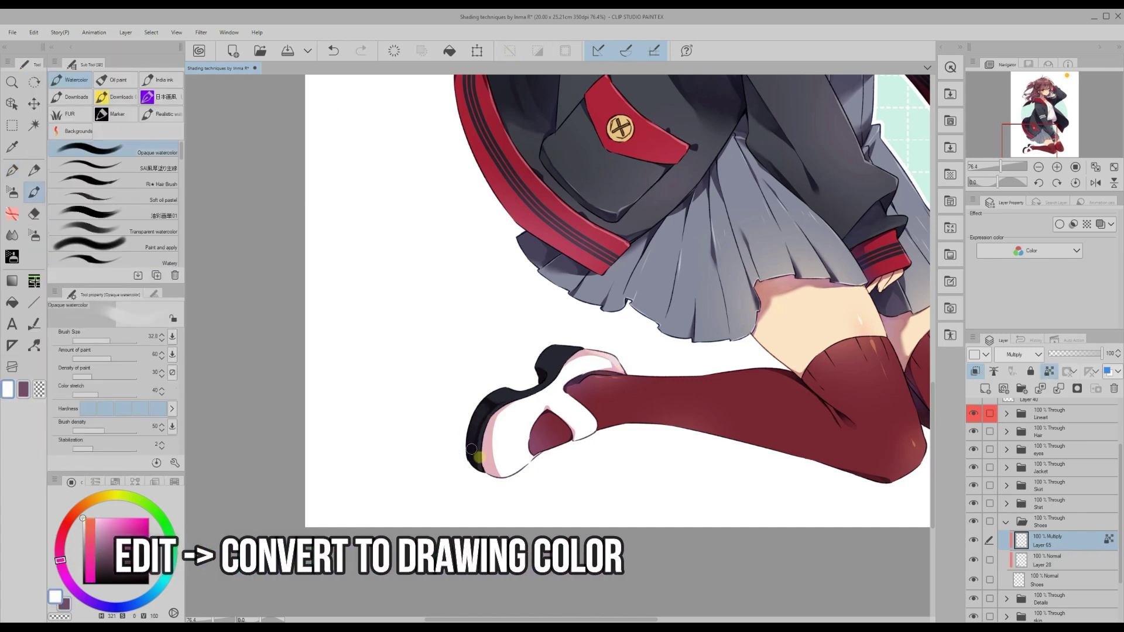
key("j")
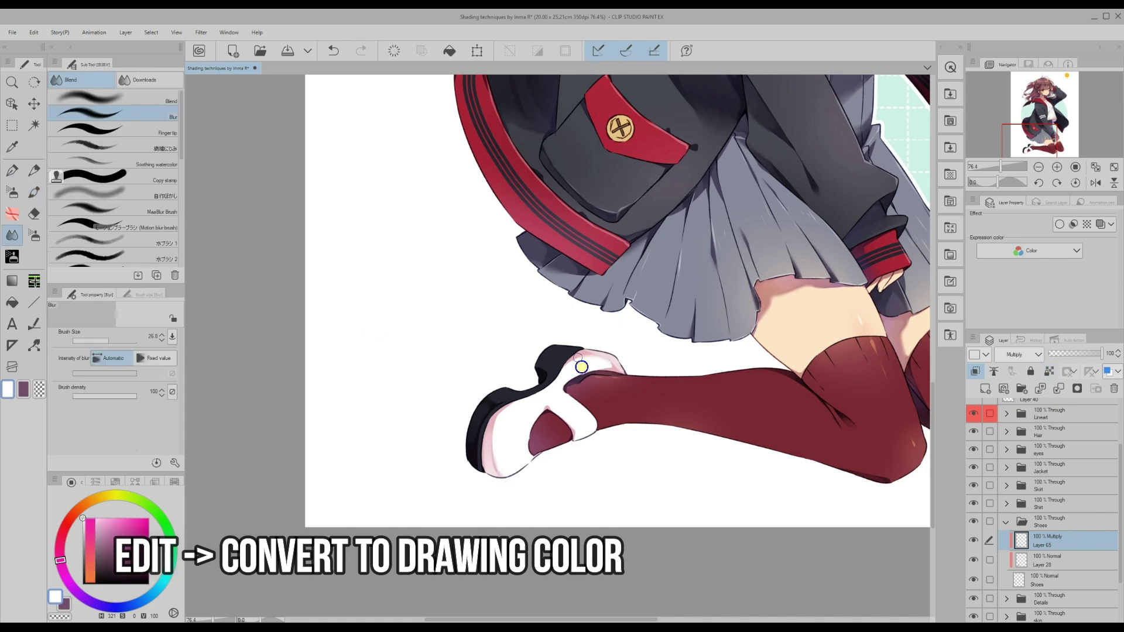
On a new clipped Screen layer, paint dark navy (H 245, S 24, V 20) highlights on the shoe's sole with the Mapping pen, and save the file
scroll(582, 568, "up", 3)
left_click(985, 388)
left_click(1018, 355)
left_click(1018, 108)
key("p")
left_click(565, 441, "alt")
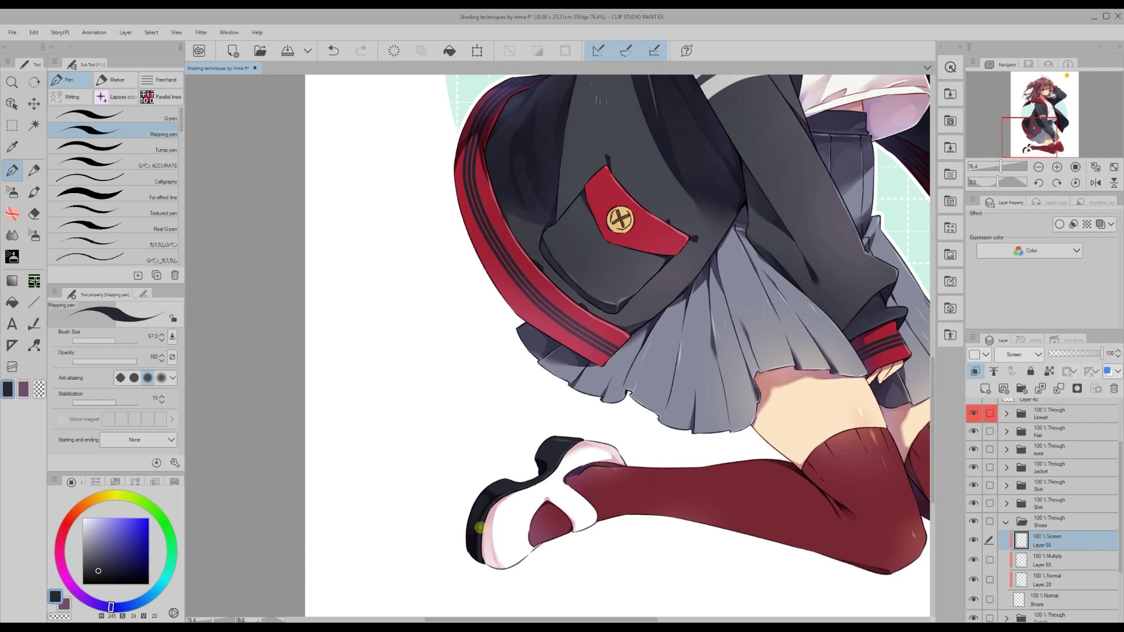
scroll(544, 442, "down", 5)
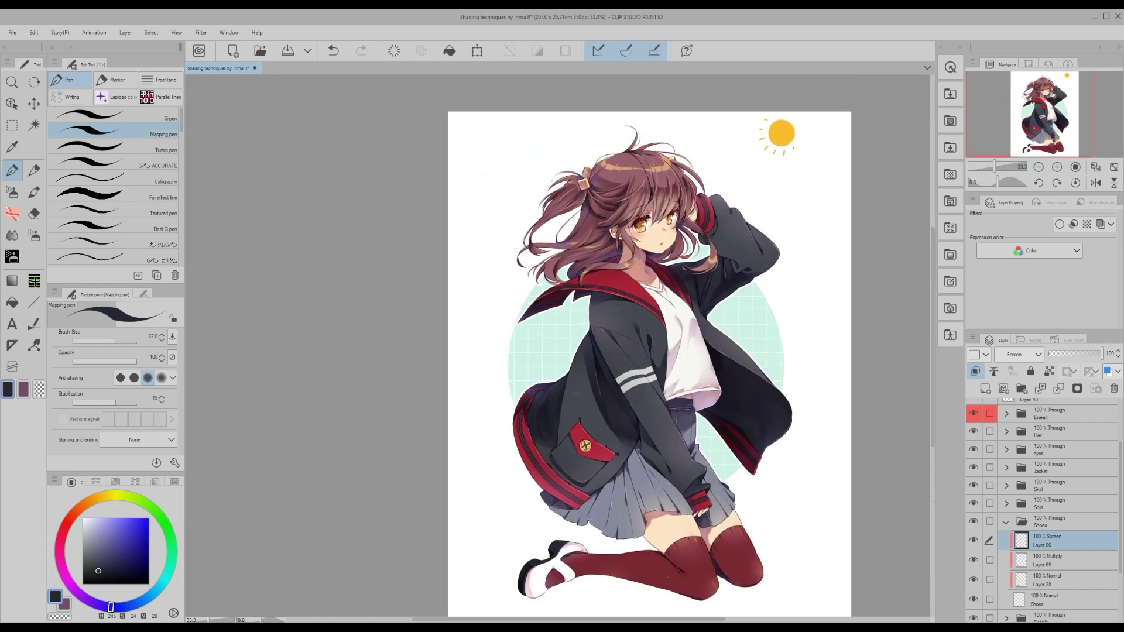
left_click(1006, 521)
key("ctrl+s")
Create a selection of the whole character from all folders between Lineart and skin, and hide the selection border
left_click(1042, 562)
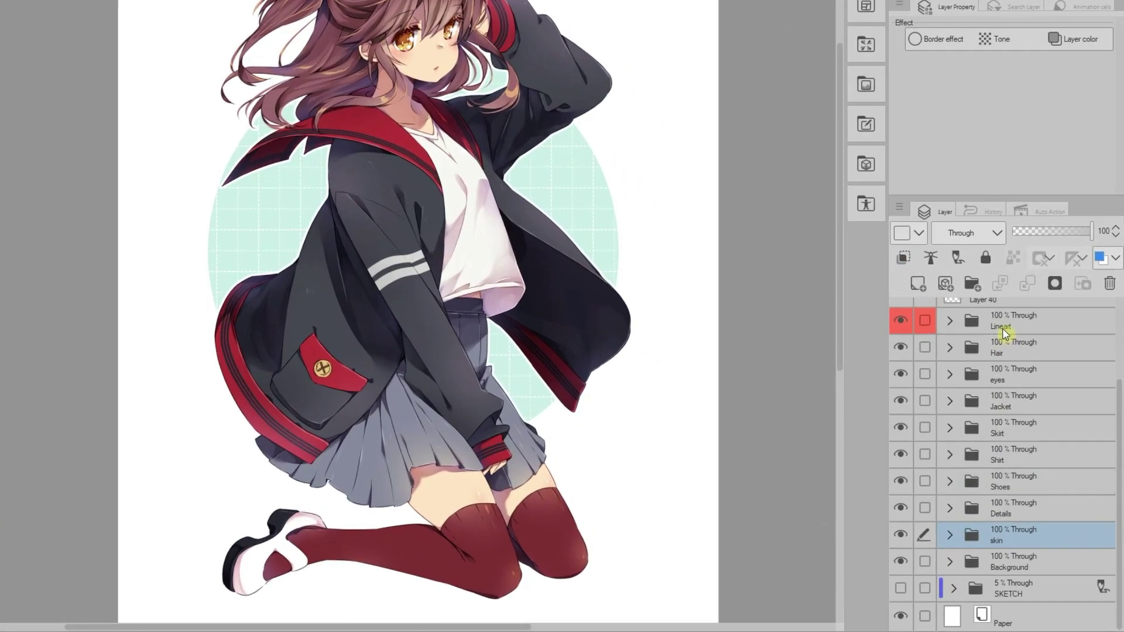
left_click(1038, 416, "shift")
right_click(1003, 319)
mouse_move(995, 78)
left_click(812, 93)
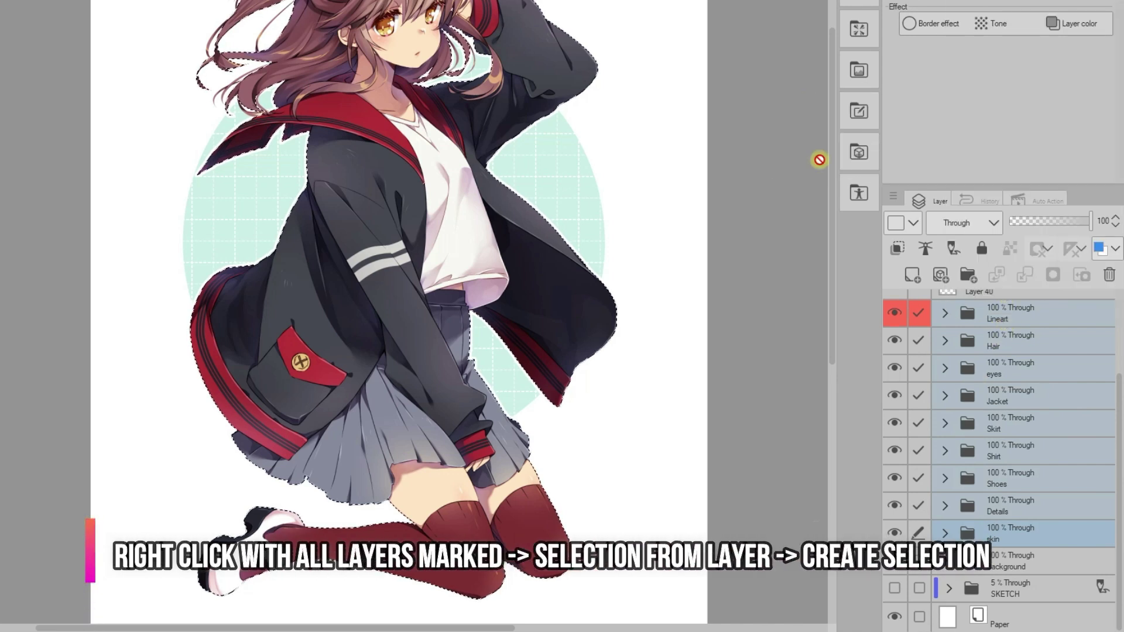
scroll(834, 228, "up", 1)
key("ctrl+d")
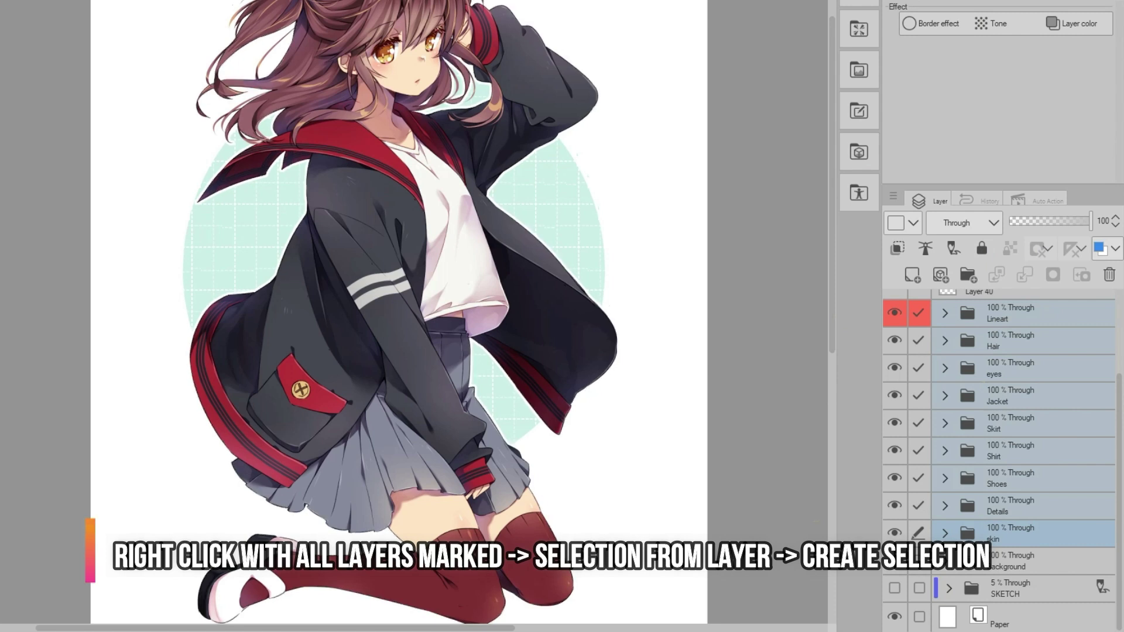
Hide the Light source layer, and add a new Screen layer above the Eye details folder
scroll(1118, 393, "up", 1)
scroll(1118, 394, "up", 3)
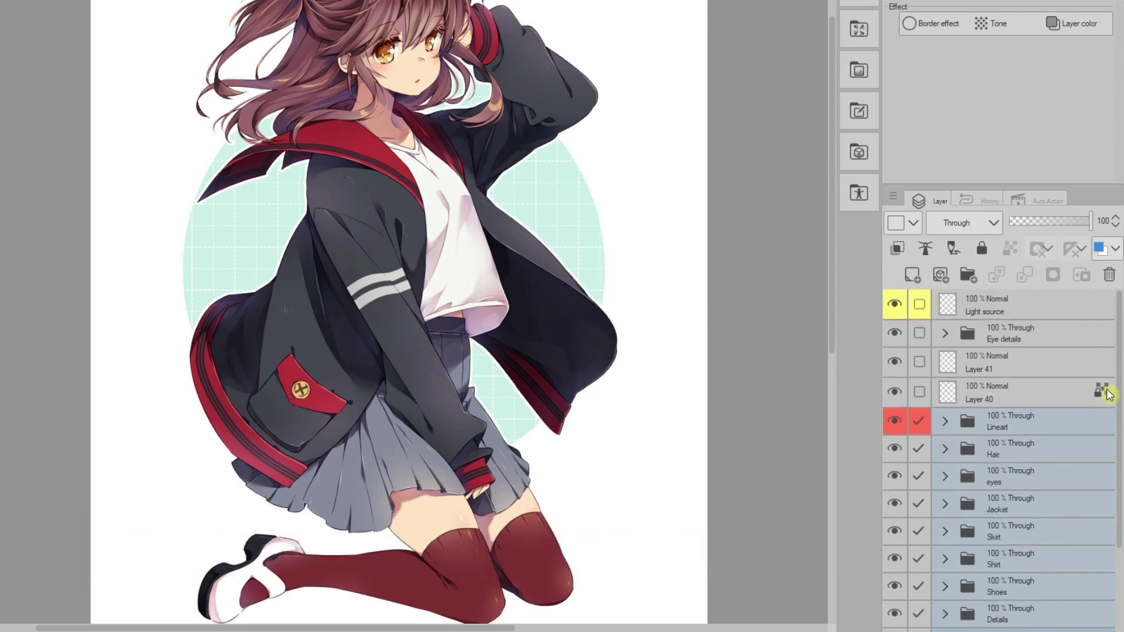
left_click(894, 304)
left_click(954, 335)
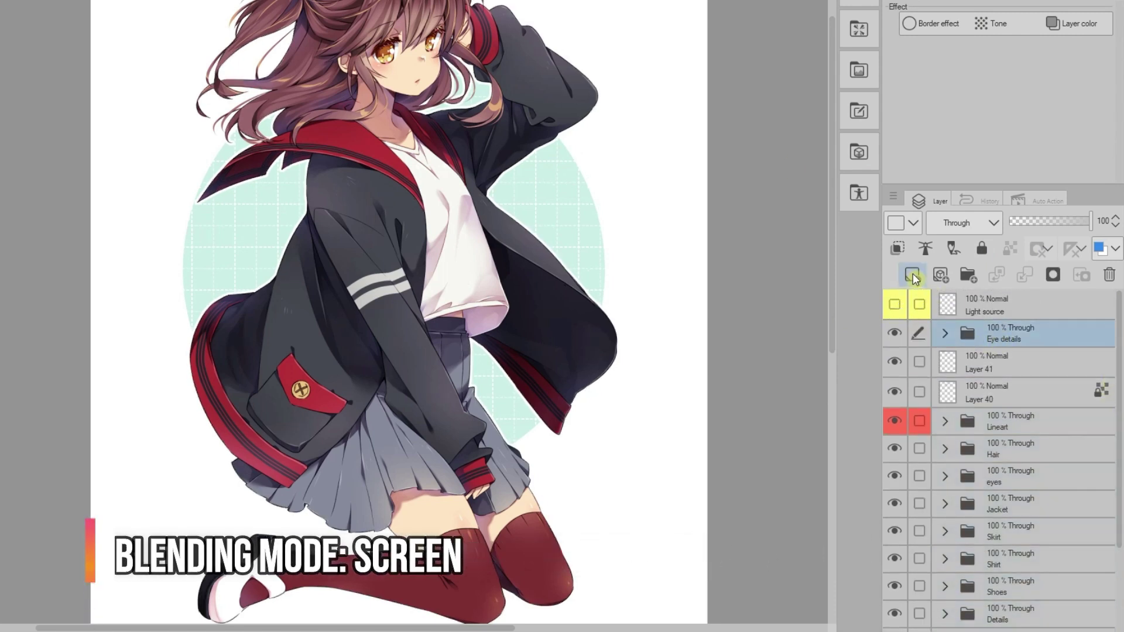
left_click(912, 275)
left_click(960, 223)
scroll(1002, 169, "up", 5)
left_click(948, 123)
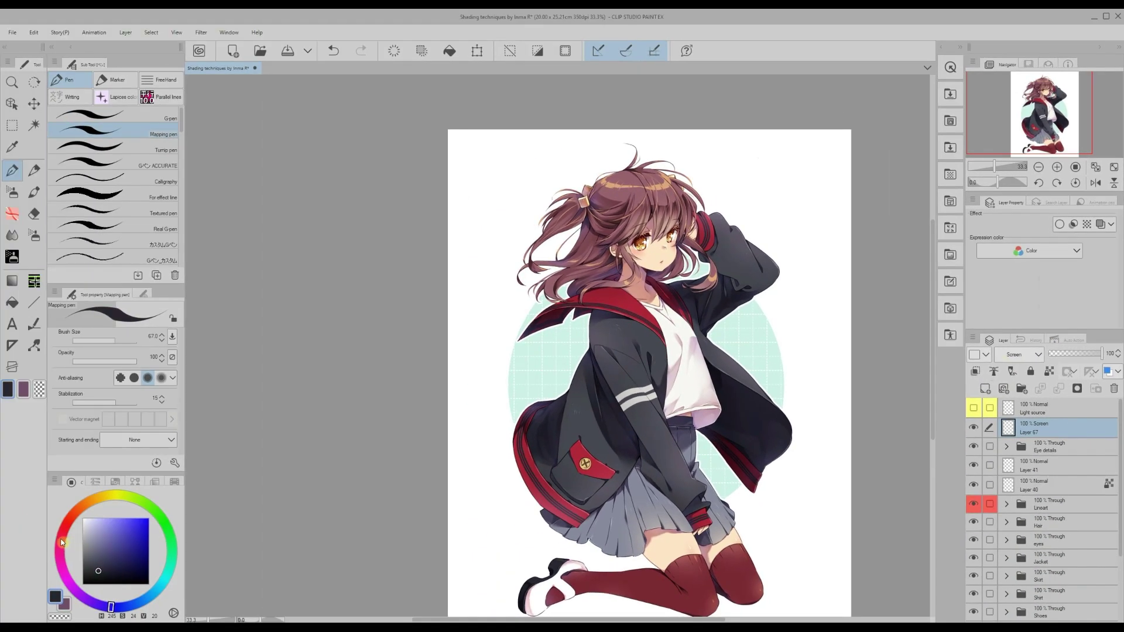
Airbrush magenta (H 325, S 100, V 53) light with the Soft airbrush along the outer areas of the hair, jacket and legs
left_click(59, 545)
left_click_drag(142, 545, 147, 553)
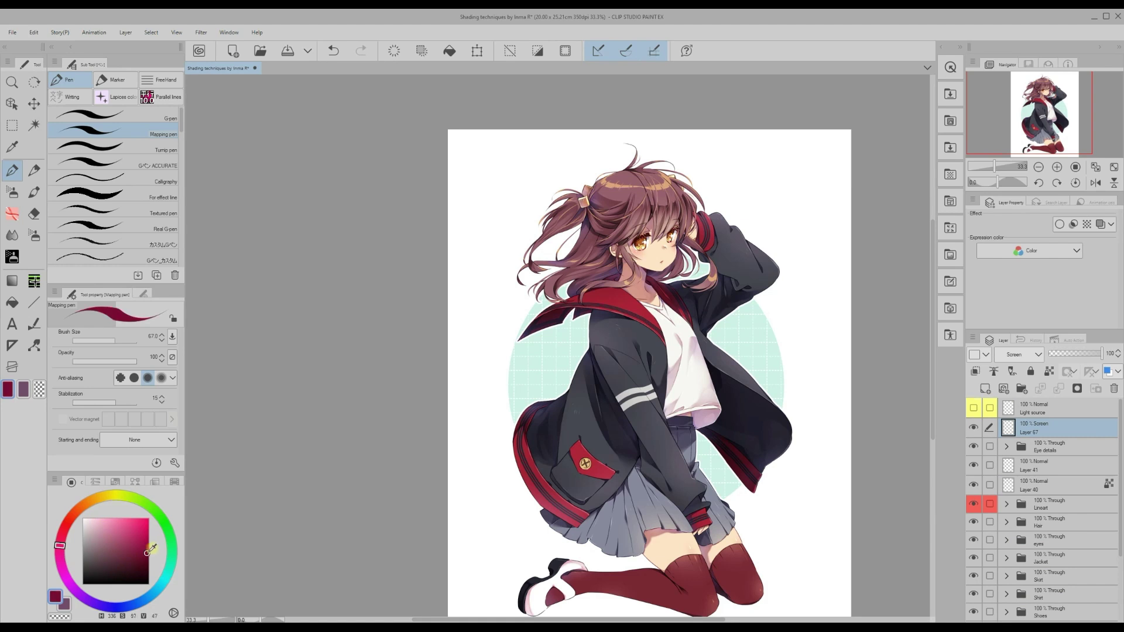
key("b")
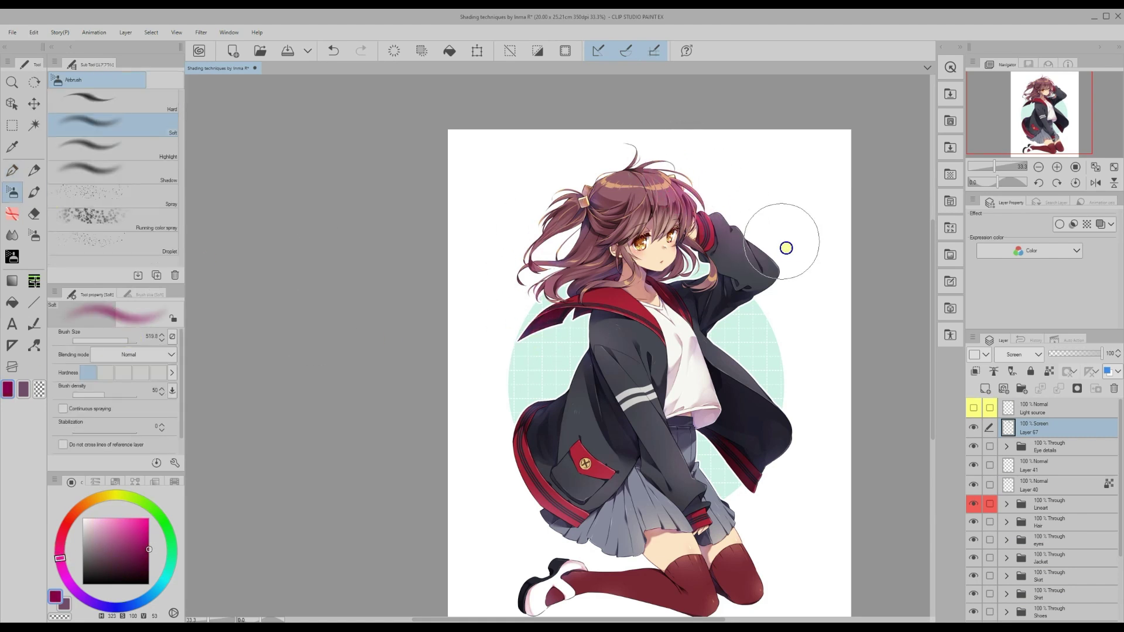
left_click_drag(933, 435, 933, 464)
key("bracketleft")
key("bracketleft")
key("bracketleft")
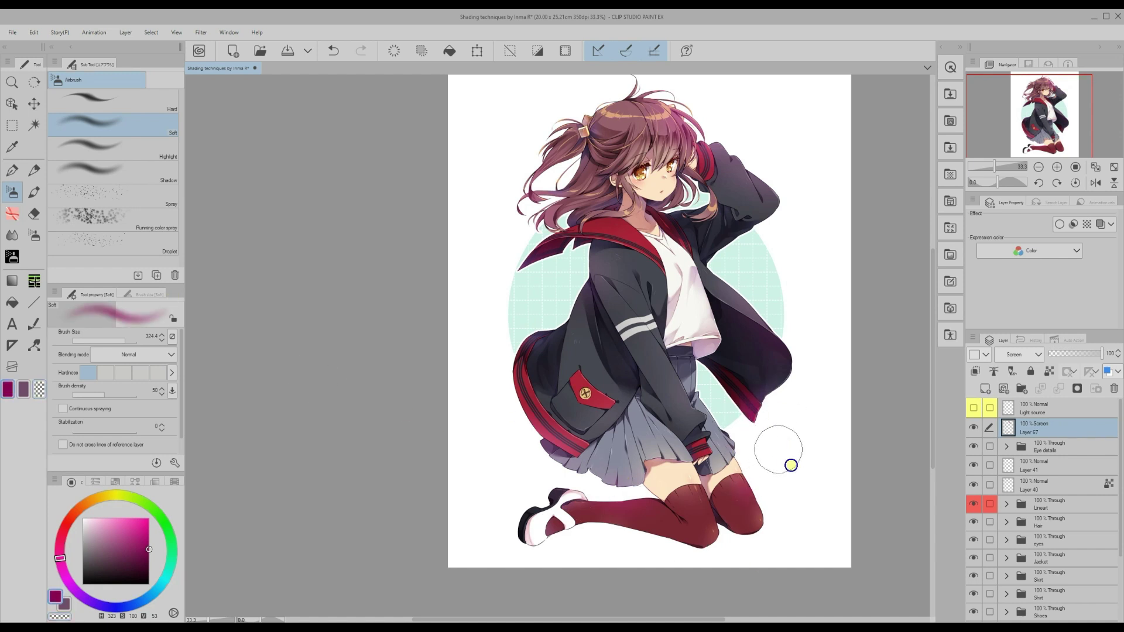
left_click_drag(932, 447, 932, 440)
Airbrush orange (H 23, S 84, V 82) light over the top of the hair, erase the excess glow, and choose blue (H 216, S 77, V 87)
left_click(672, 159, "alt")
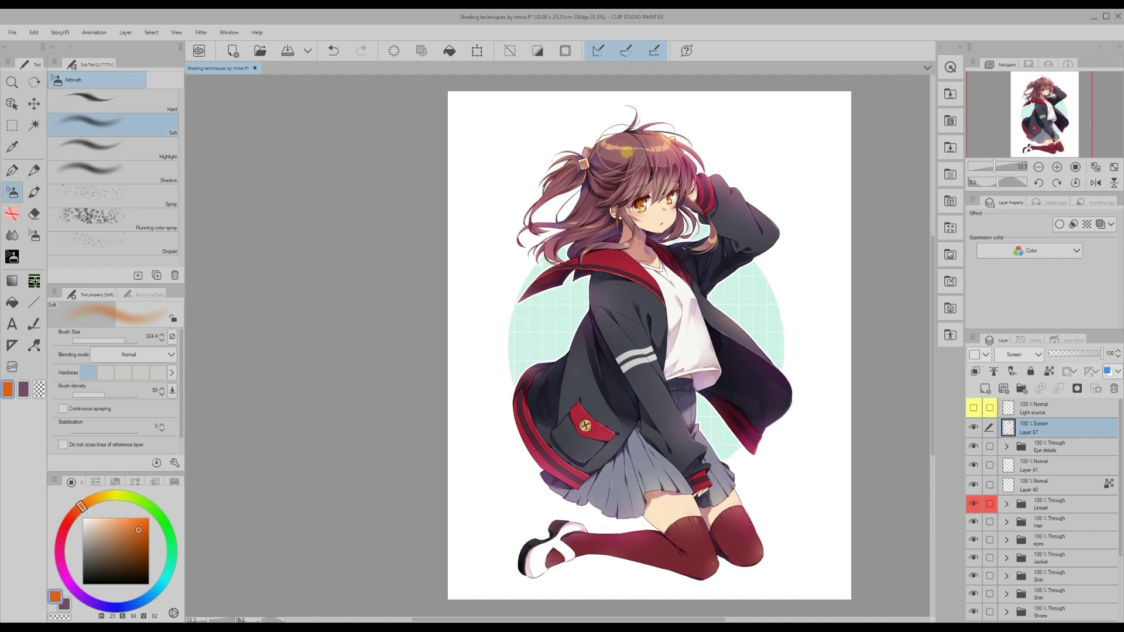
key("c")
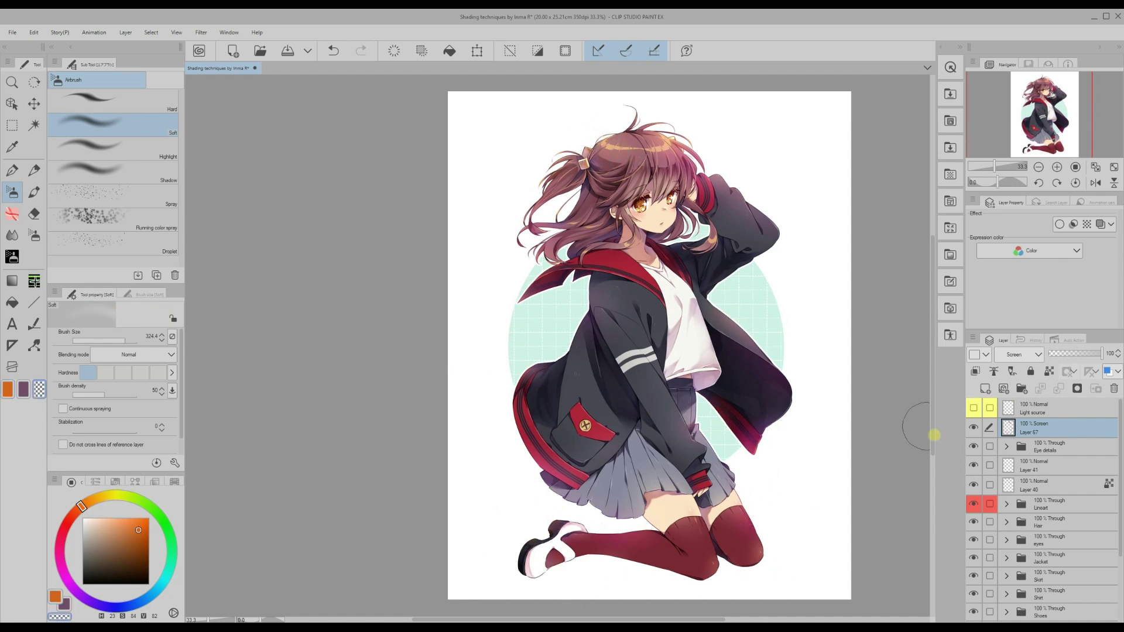
scroll(933, 435, "up", 1)
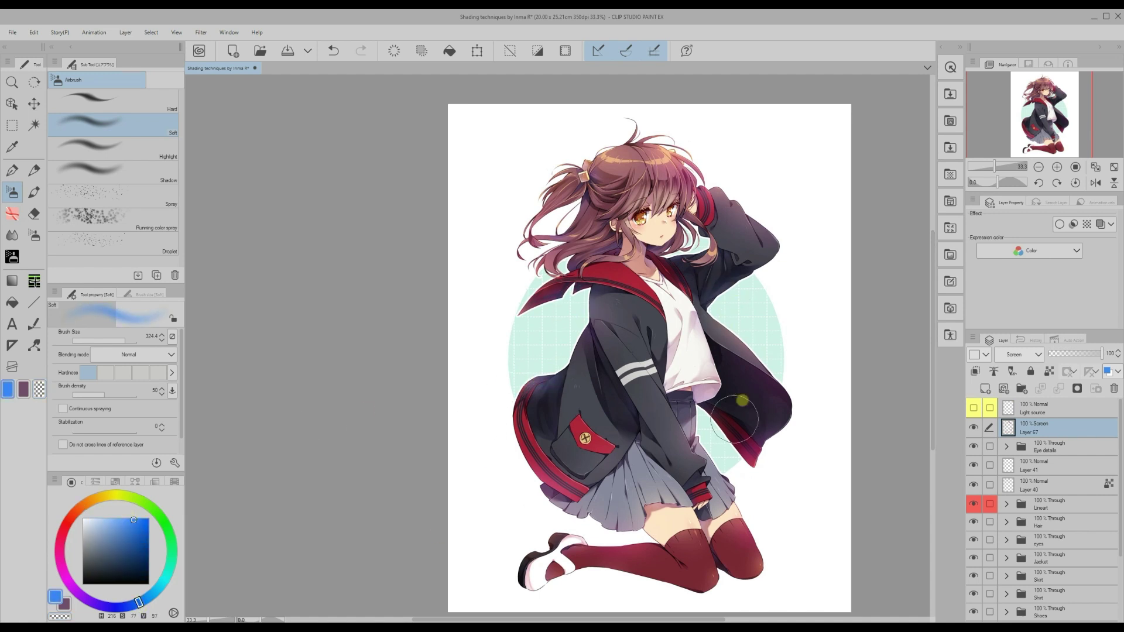